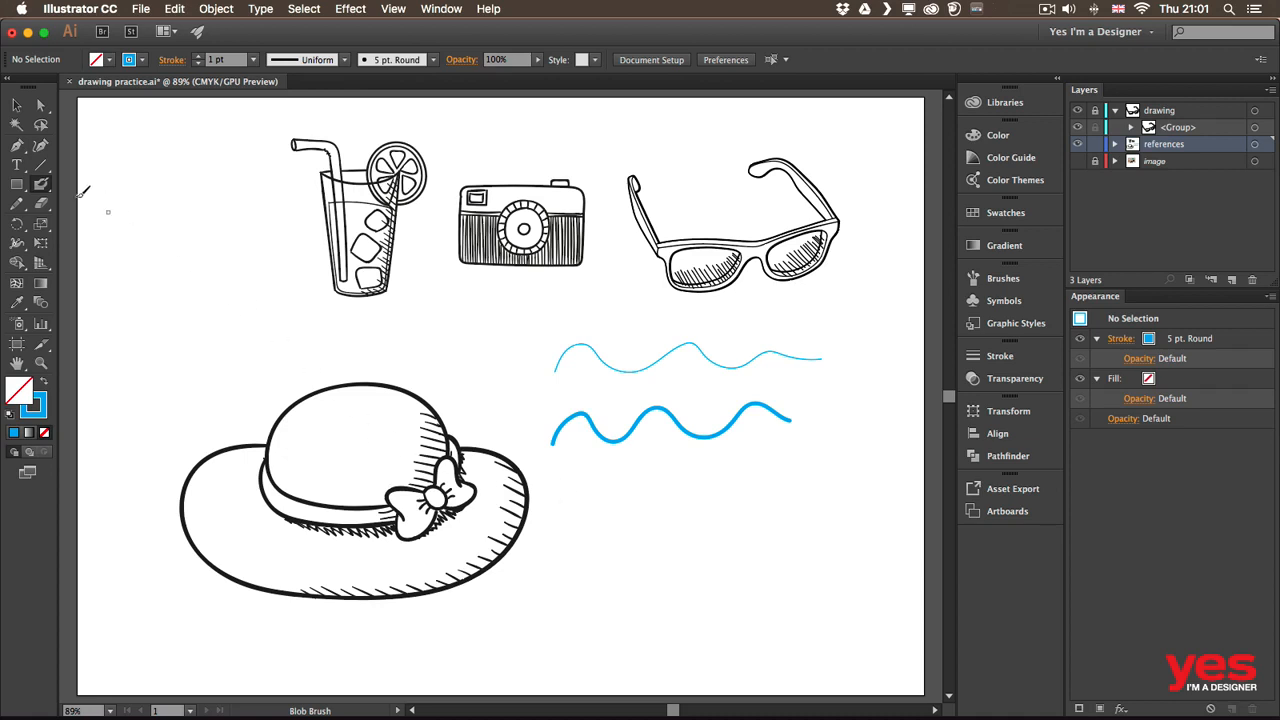
# Step: Choose the Blob Brush and configure its default brush with a size of 64 pt controlled by Pressure
pyautogui.click(42, 188)
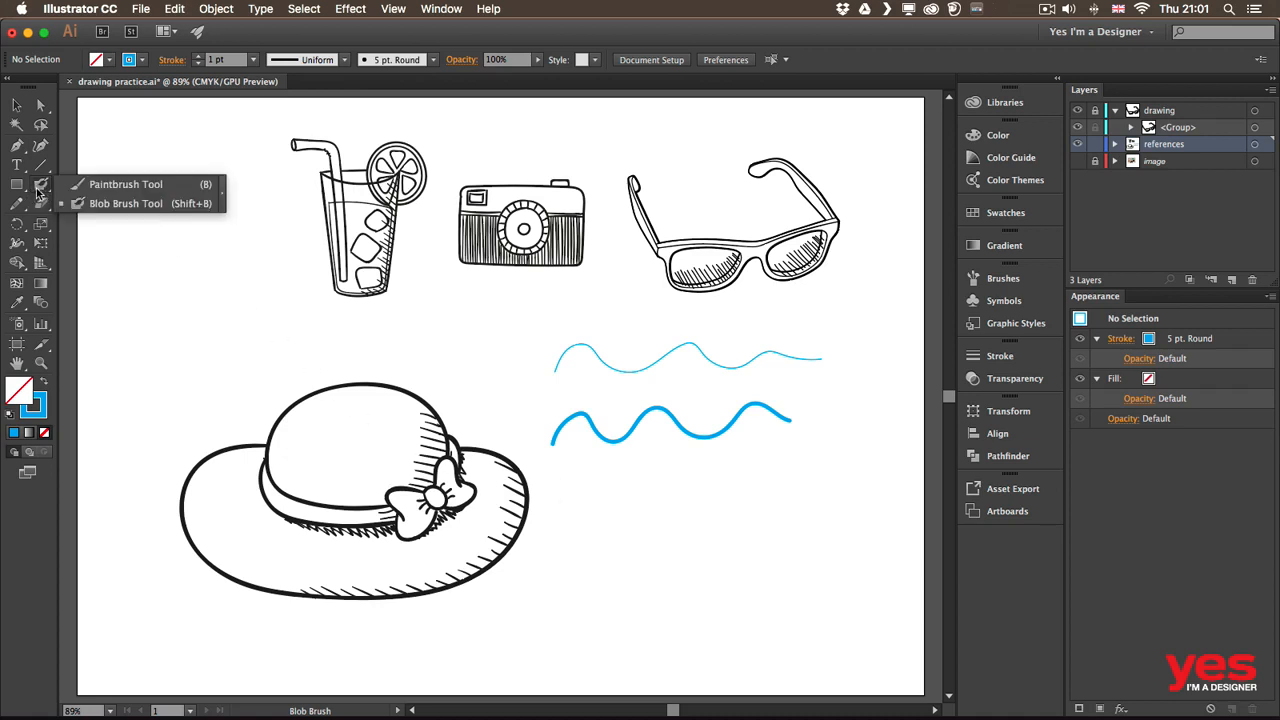
pyautogui.hotkey('shift', 'b')
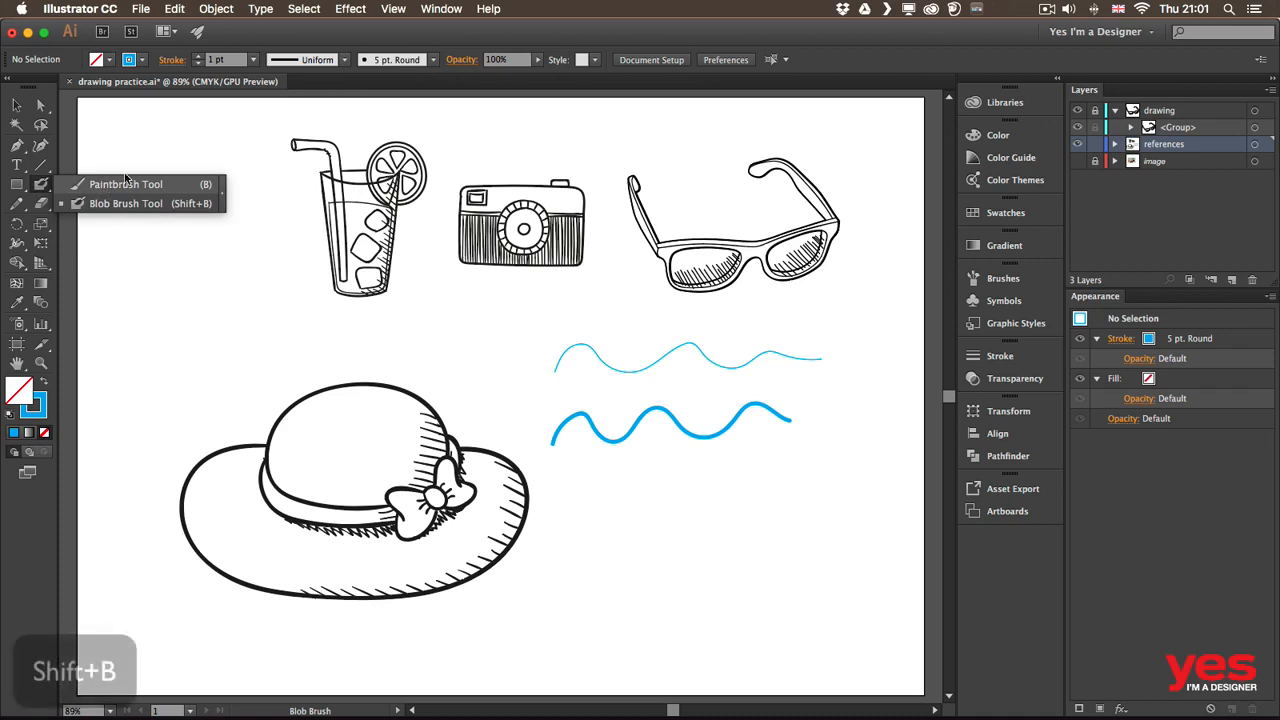
pyautogui.click(181, 208)
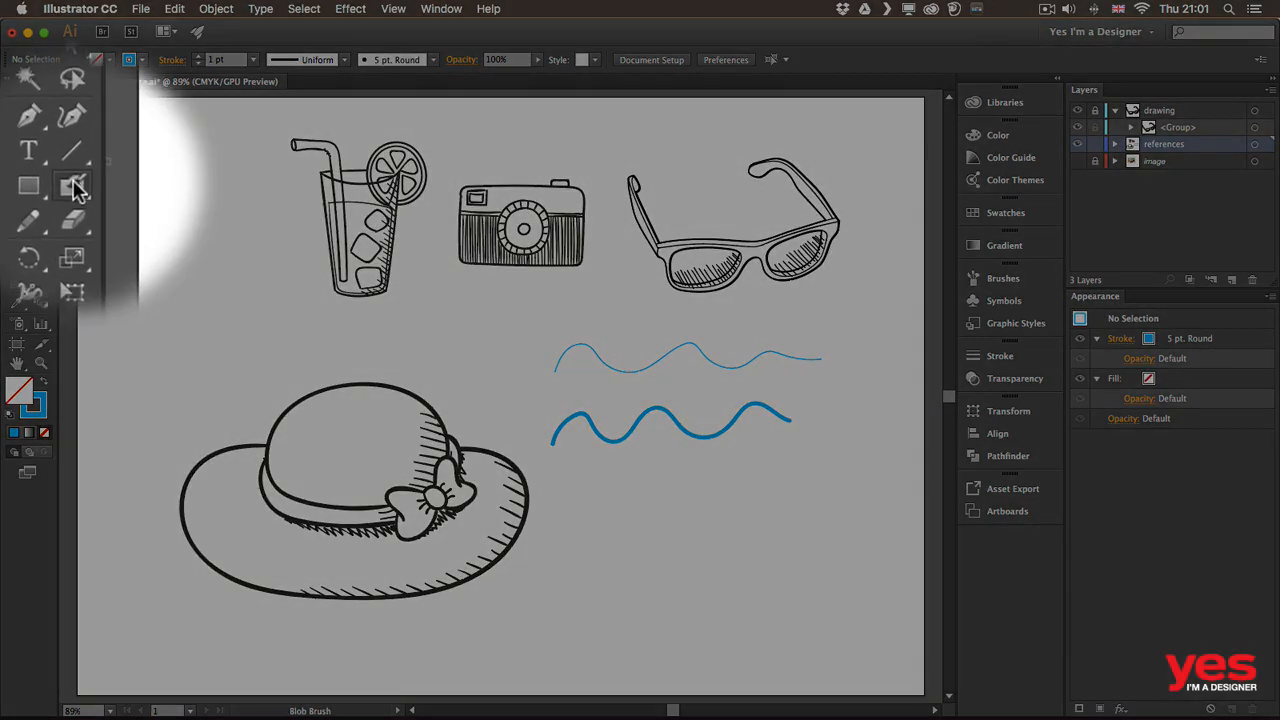
pyautogui.doubleClick(41, 184)
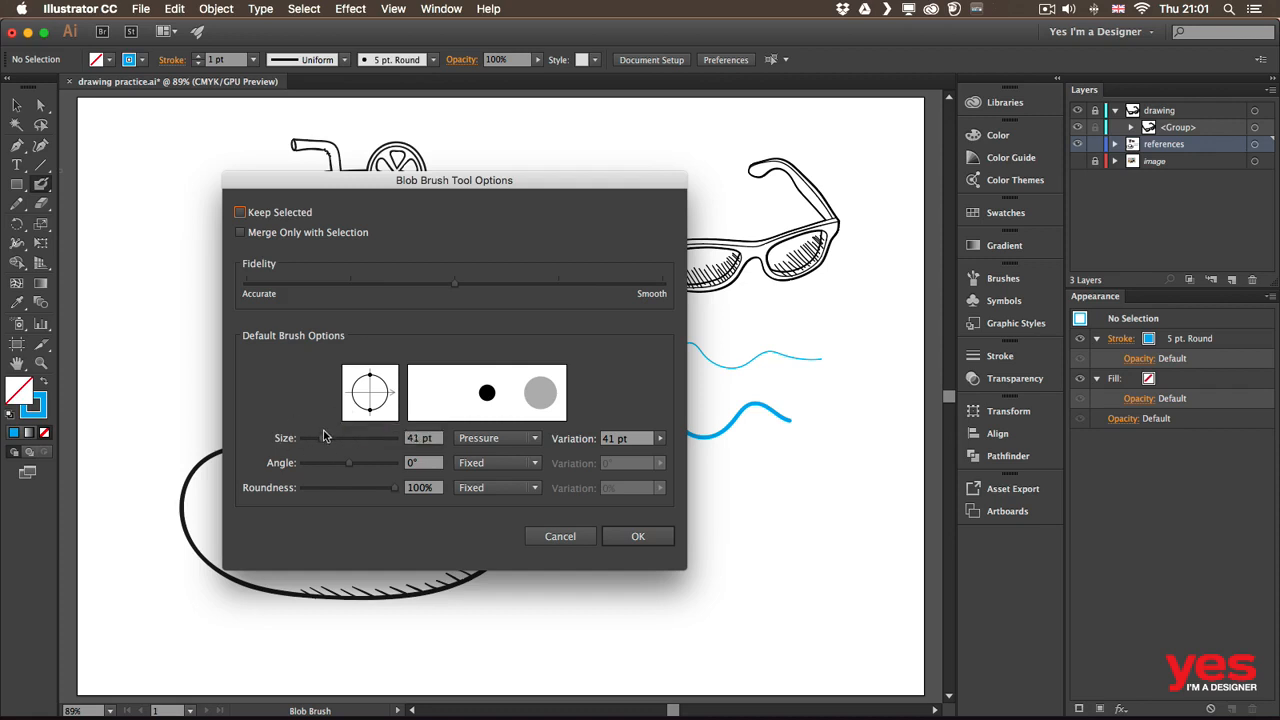
pyautogui.moveTo(323, 438); pyautogui.dragTo(322, 440)
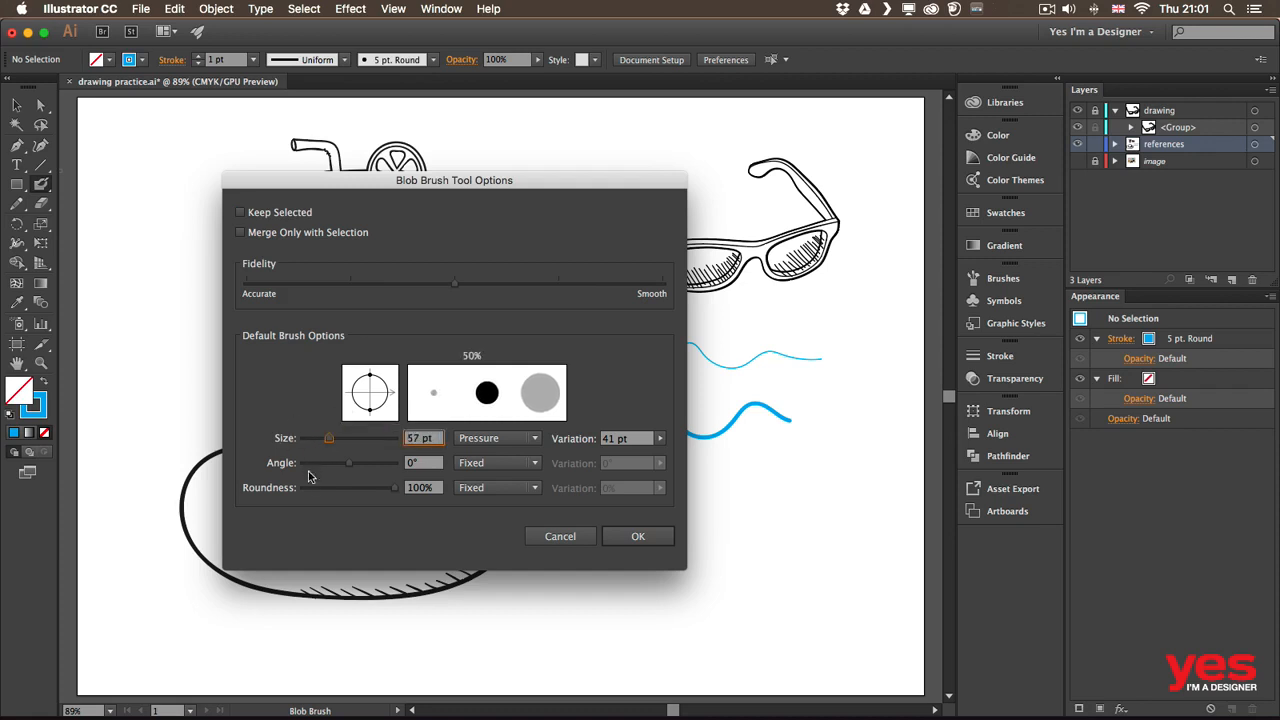
pyautogui.click(497, 441)
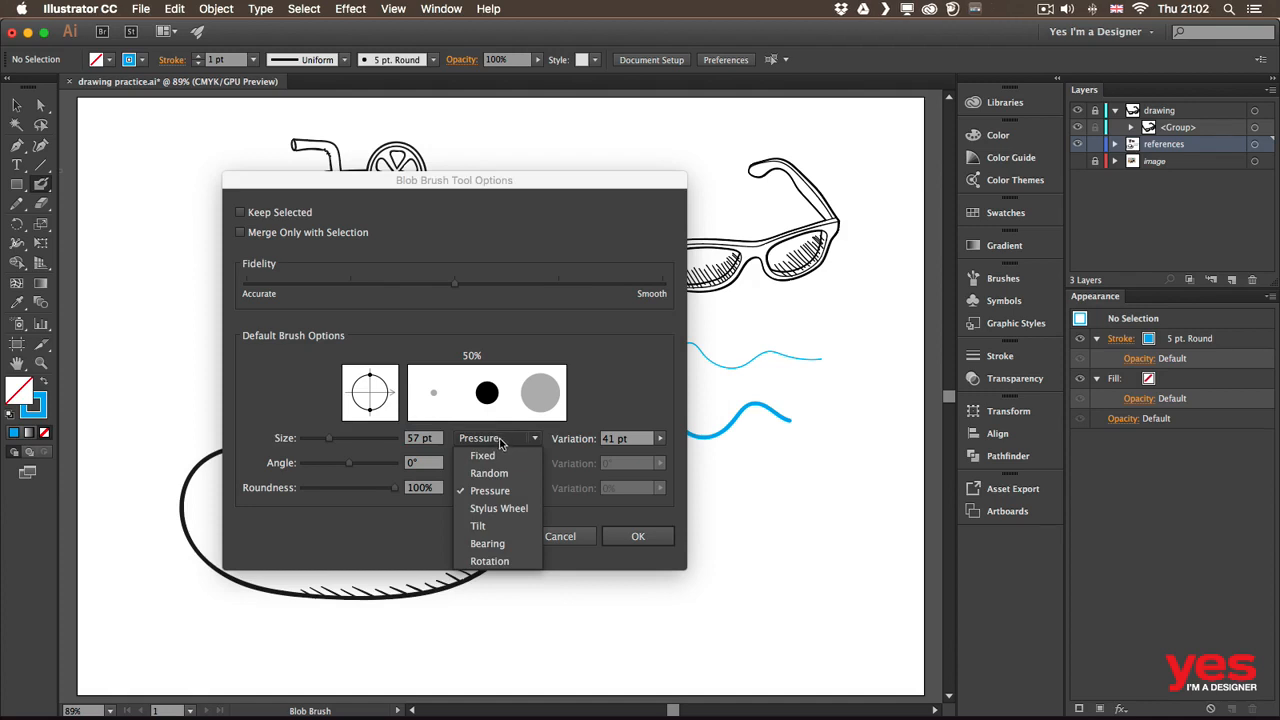
pyautogui.click(484, 455)
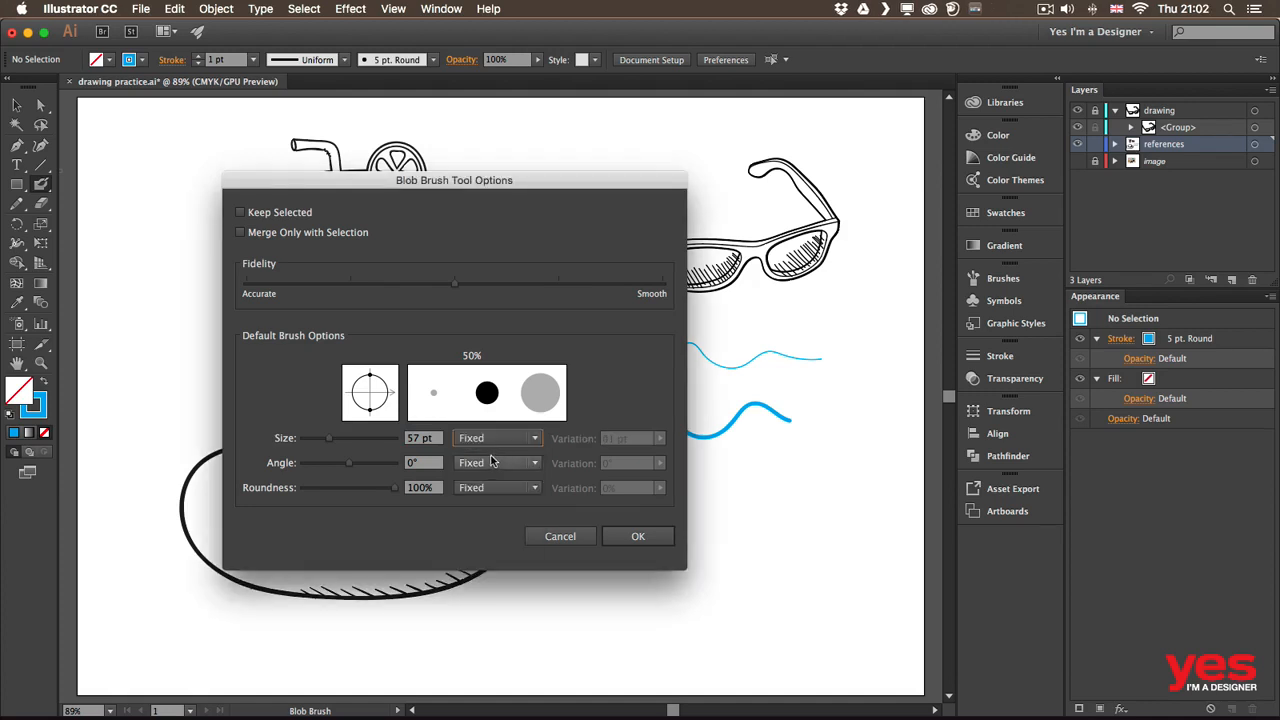
pyautogui.moveTo(325, 443); pyautogui.dragTo(334, 444)
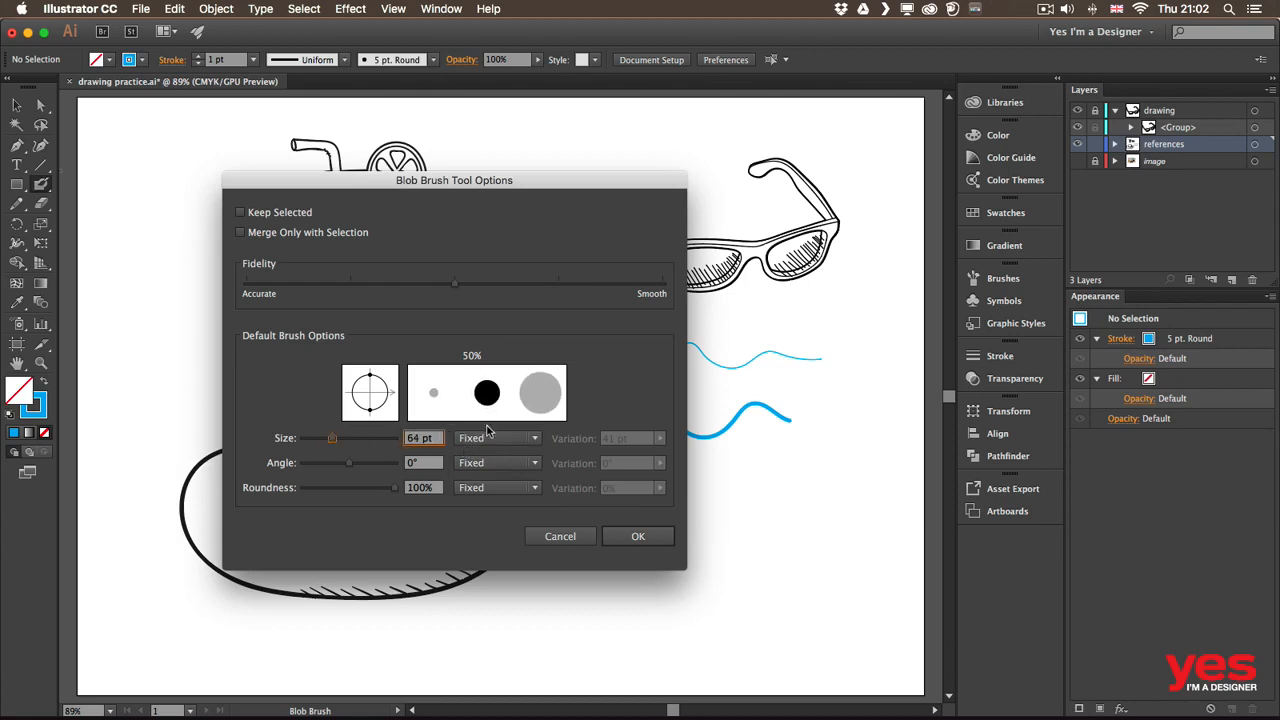
pyautogui.click(490, 438)
pyautogui.click(499, 491)
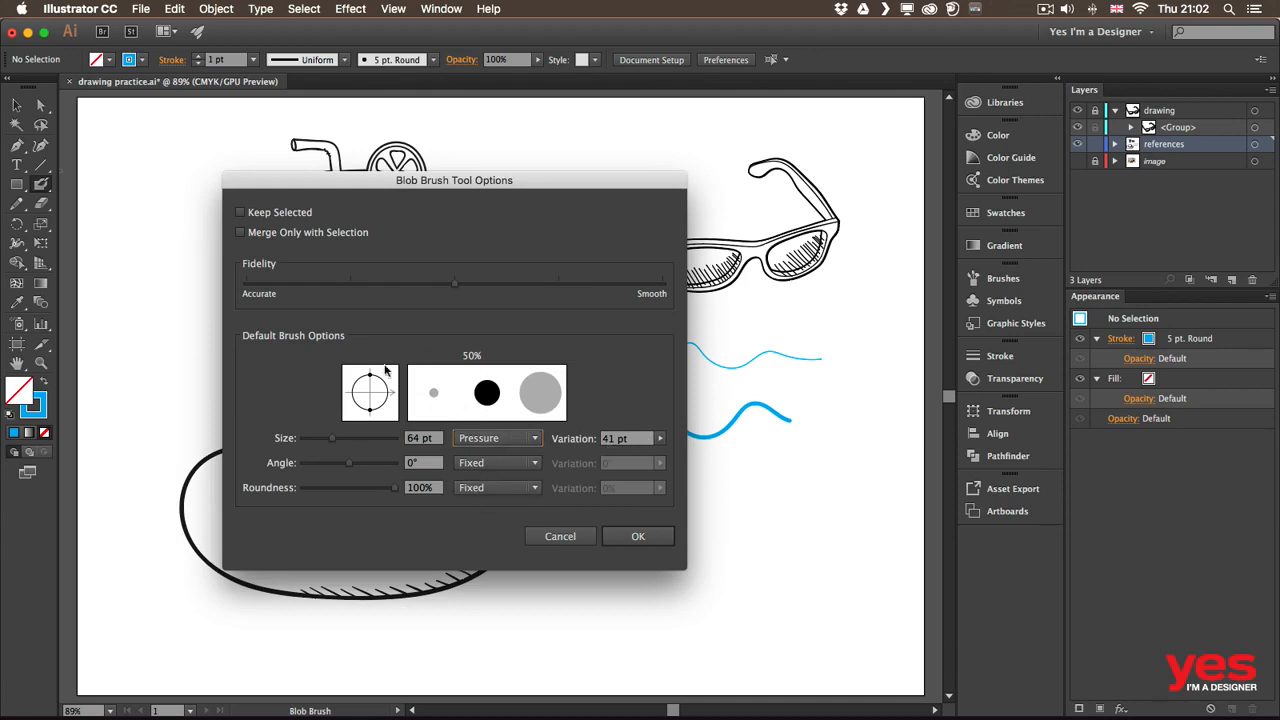
pyautogui.click(630, 541)
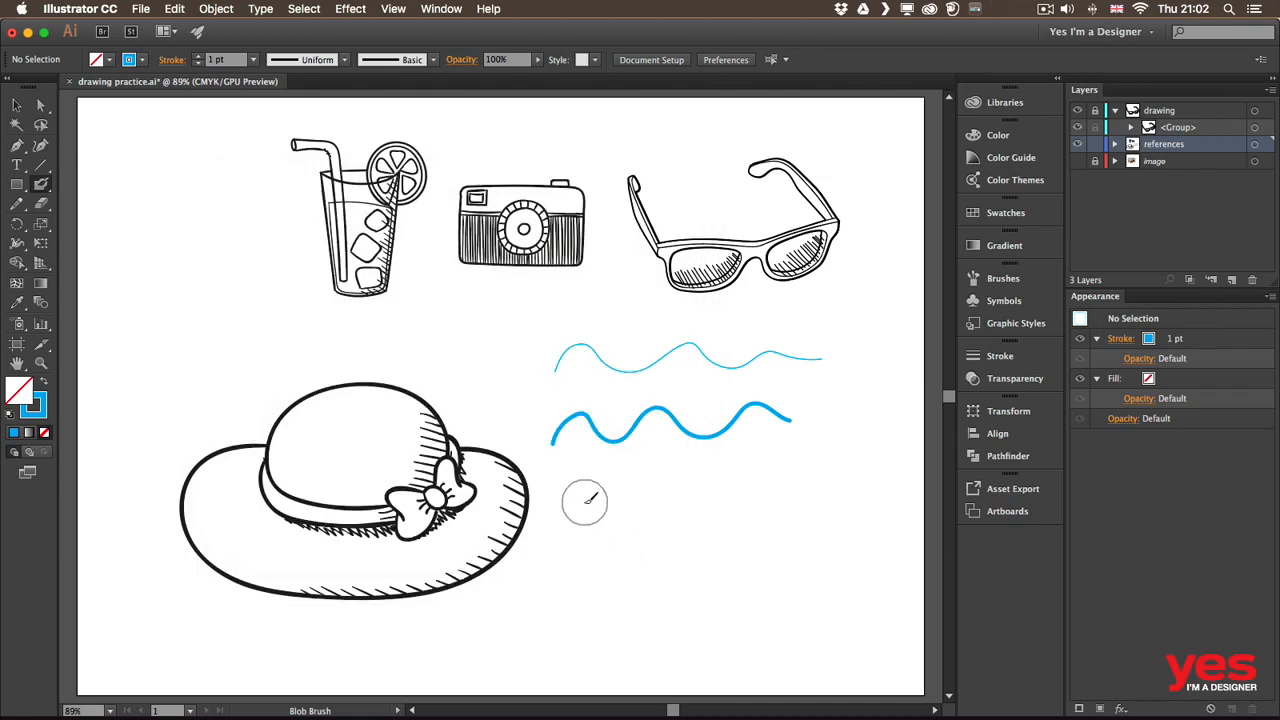
# Step: Paint a broad blue scribble below the two wavy lines with the Blob Brush and select the resulting shape
pyautogui.moveTo(586, 503)
pyautogui.mouseDown()
pyautogui.moveTo(624, 507)
pyautogui.moveTo(643, 492)
pyautogui.moveTo(661, 516)
pyautogui.moveTo(707, 499)
pyautogui.moveTo(715, 529)
pyautogui.moveTo(734, 497)
pyautogui.moveTo(784, 517)
pyautogui.moveTo(793, 483)
pyautogui.moveTo(837, 518)
pyautogui.moveTo(828, 480)
pyautogui.mouseUp()
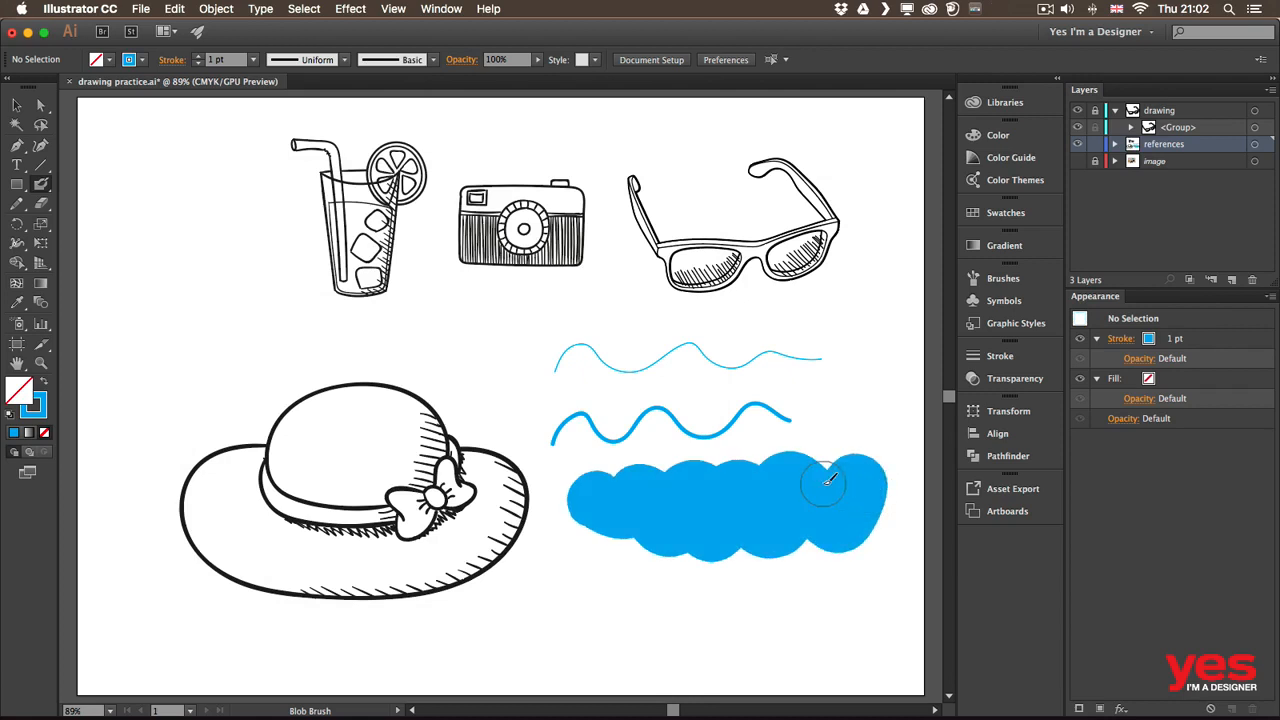
pyautogui.press('v')
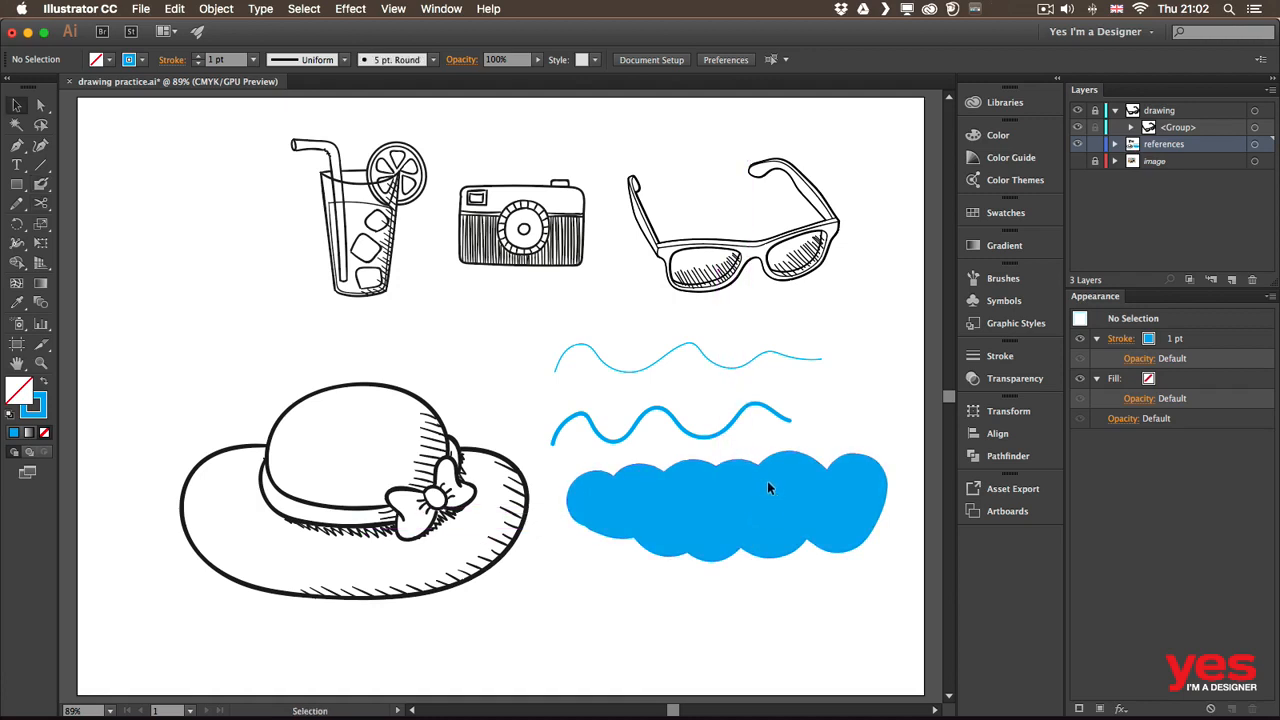
pyautogui.click(765, 486)
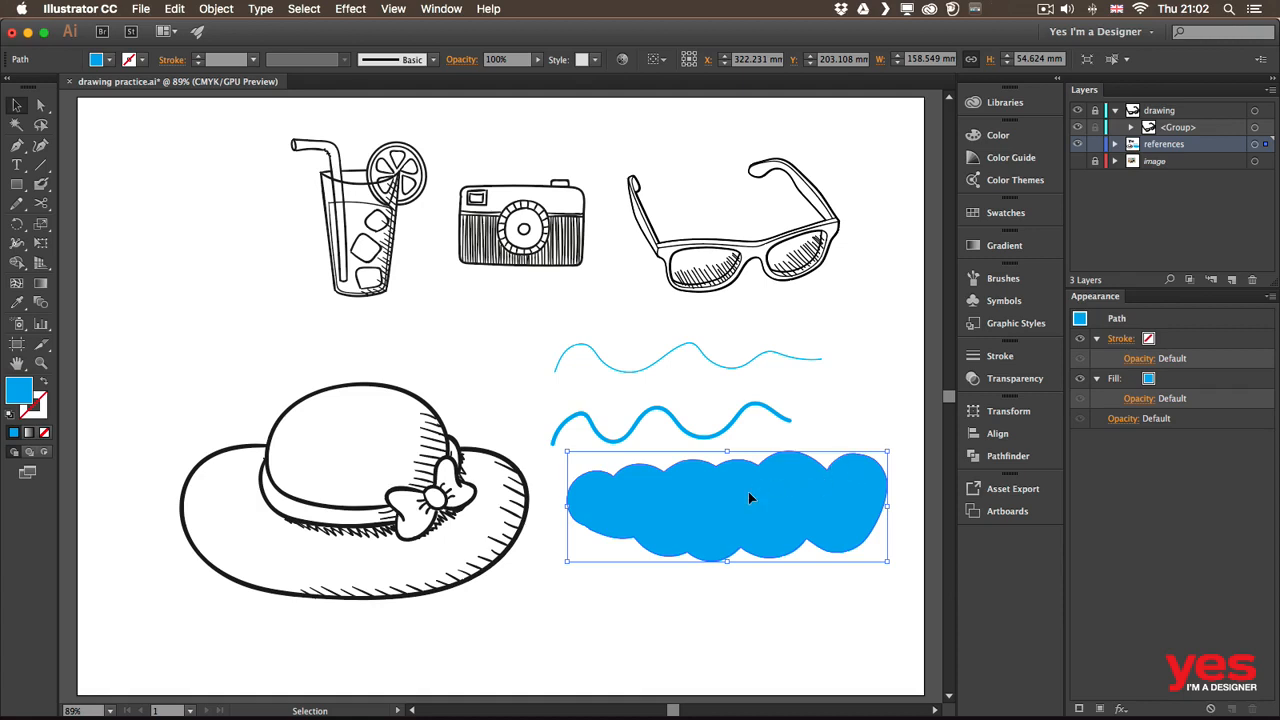
# Step: Select the thick and thin wavy lines in turn, and shift the blue blob slightly down and toward the hat
pyautogui.click(651, 432)
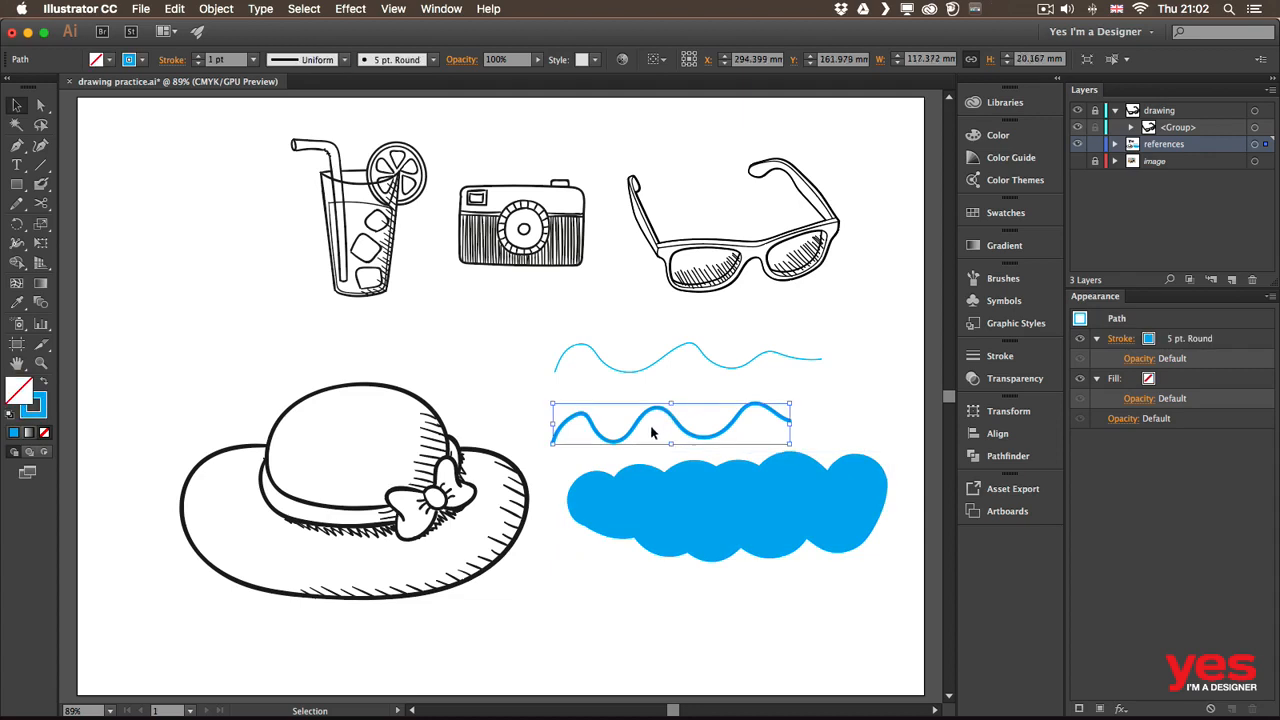
pyautogui.click(660, 367)
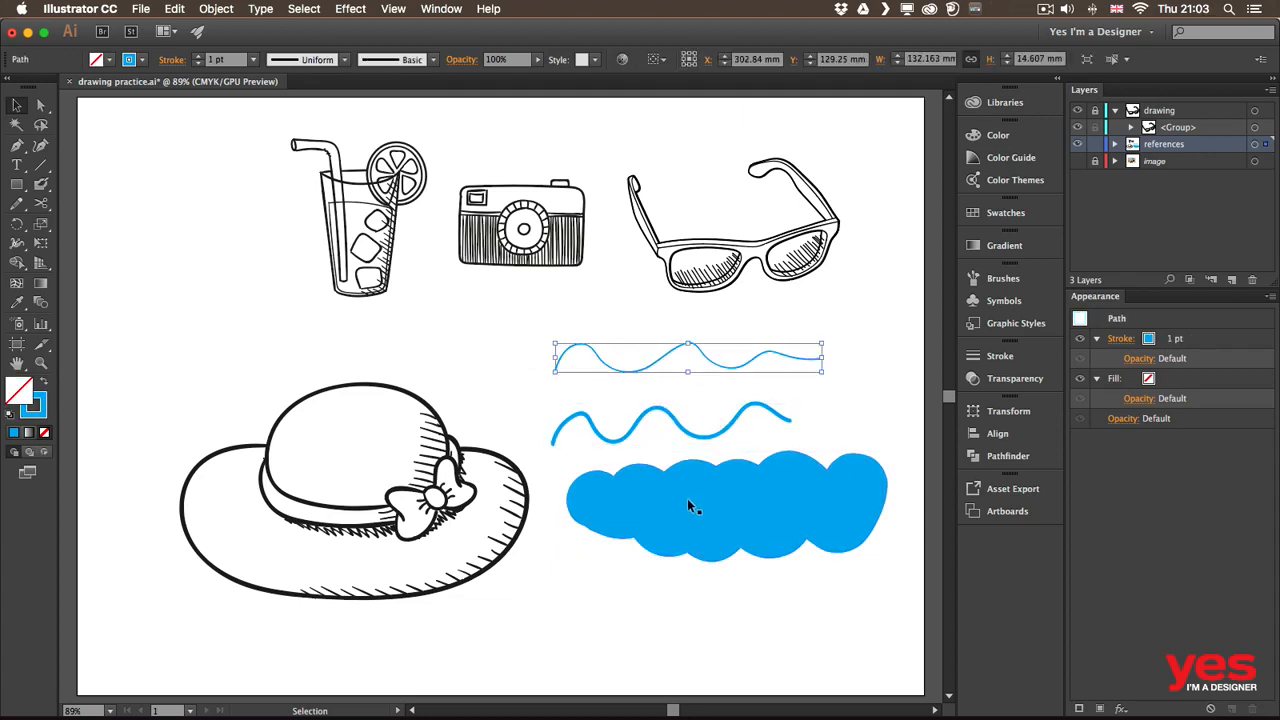
pyautogui.moveTo(687, 500); pyautogui.dragTo(677, 513)
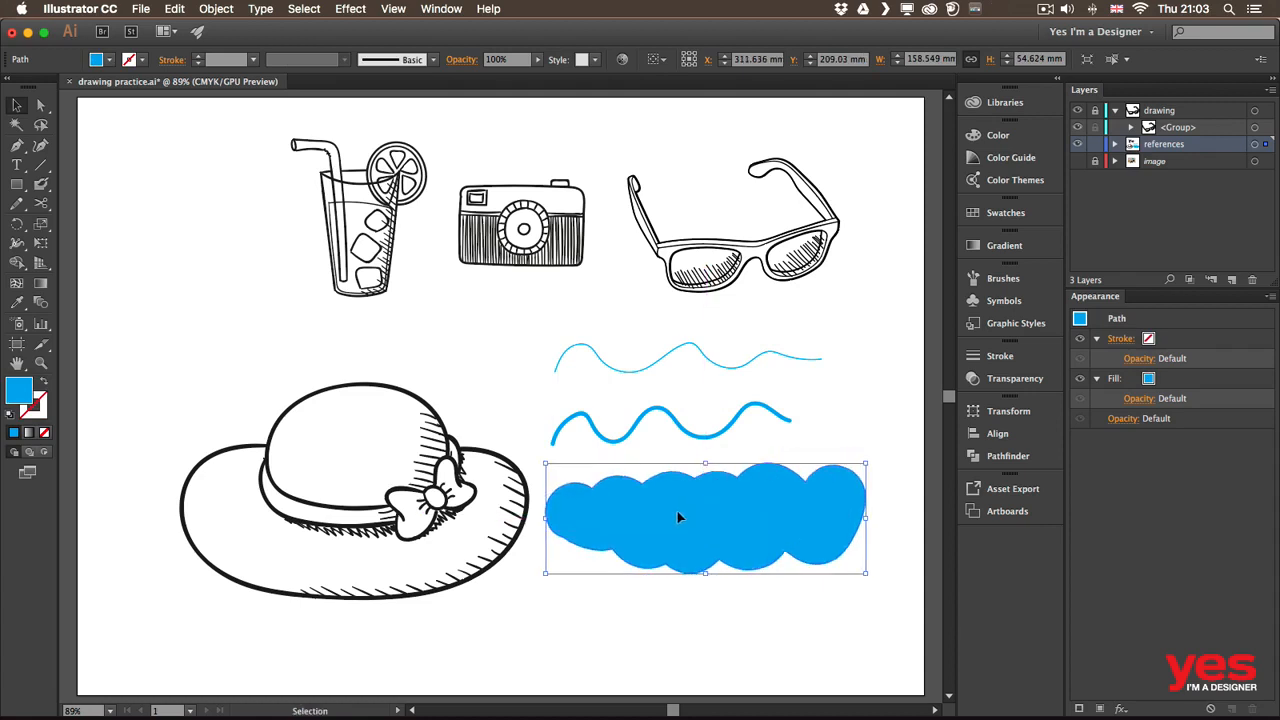
pyautogui.click(820, 423)
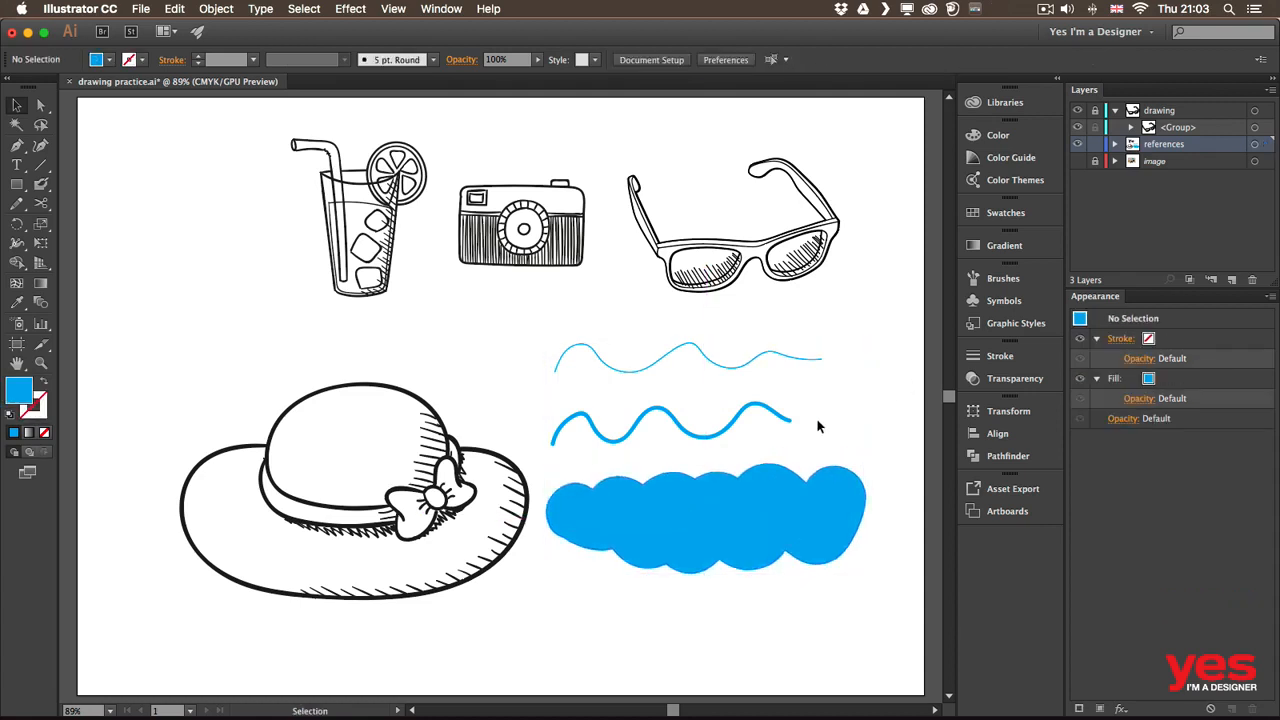
# Step: Change the blue blob's fill color to yellow
pyautogui.click(684, 484)
pyautogui.click(100, 60)
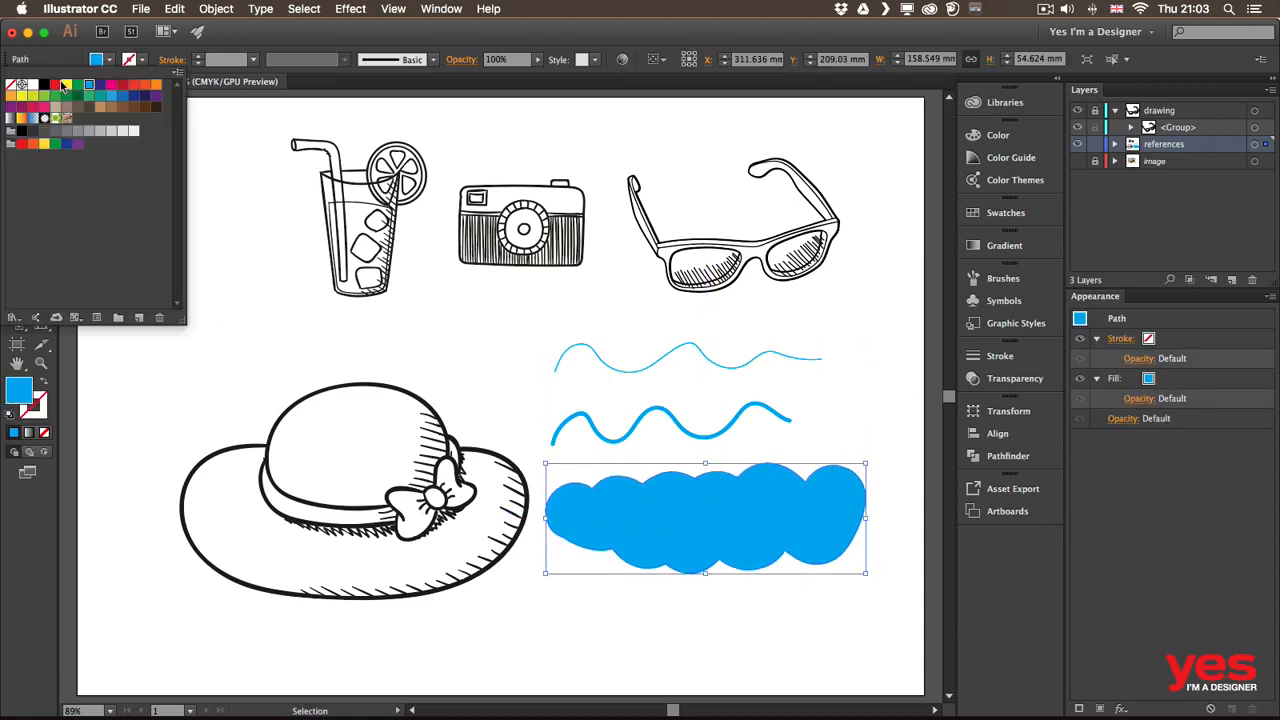
pyautogui.click(78, 87)
# Step: Change the stroke color of both wavy lines to yellow and deselect them
pyautogui.moveTo(657, 368); pyautogui.dragTo(684, 442)
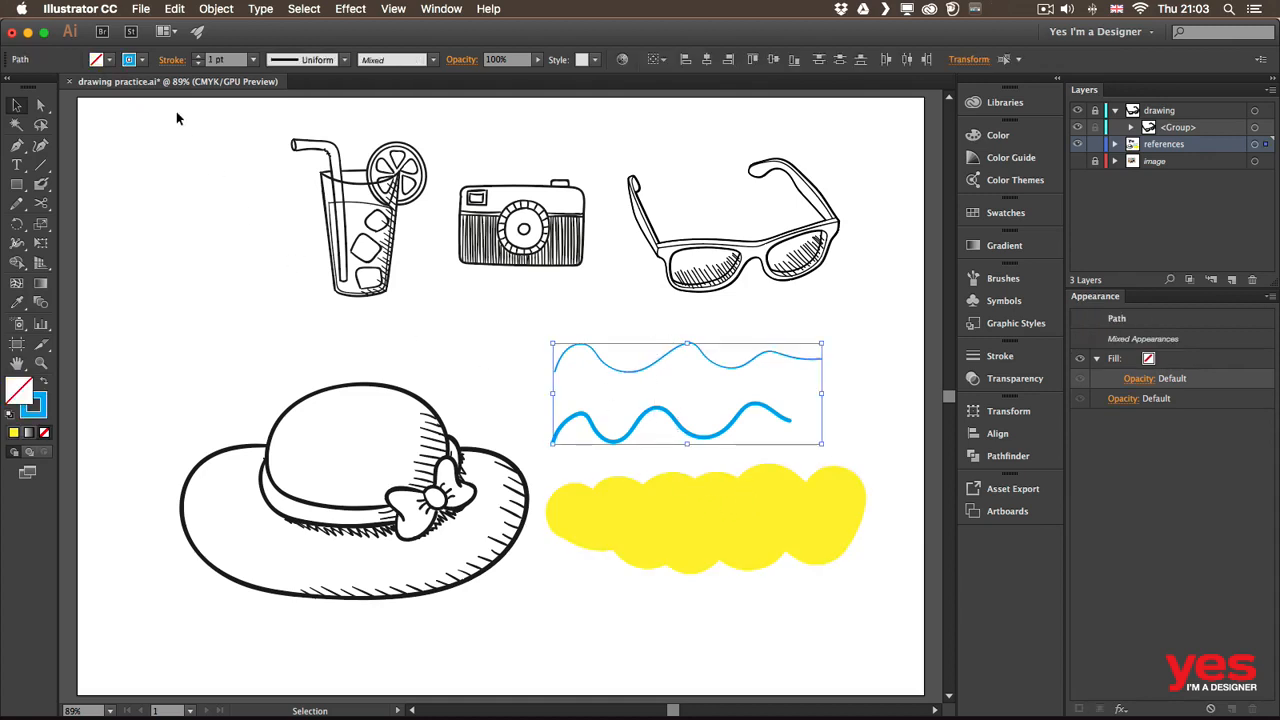
pyautogui.click(141, 63)
pyautogui.click(78, 87)
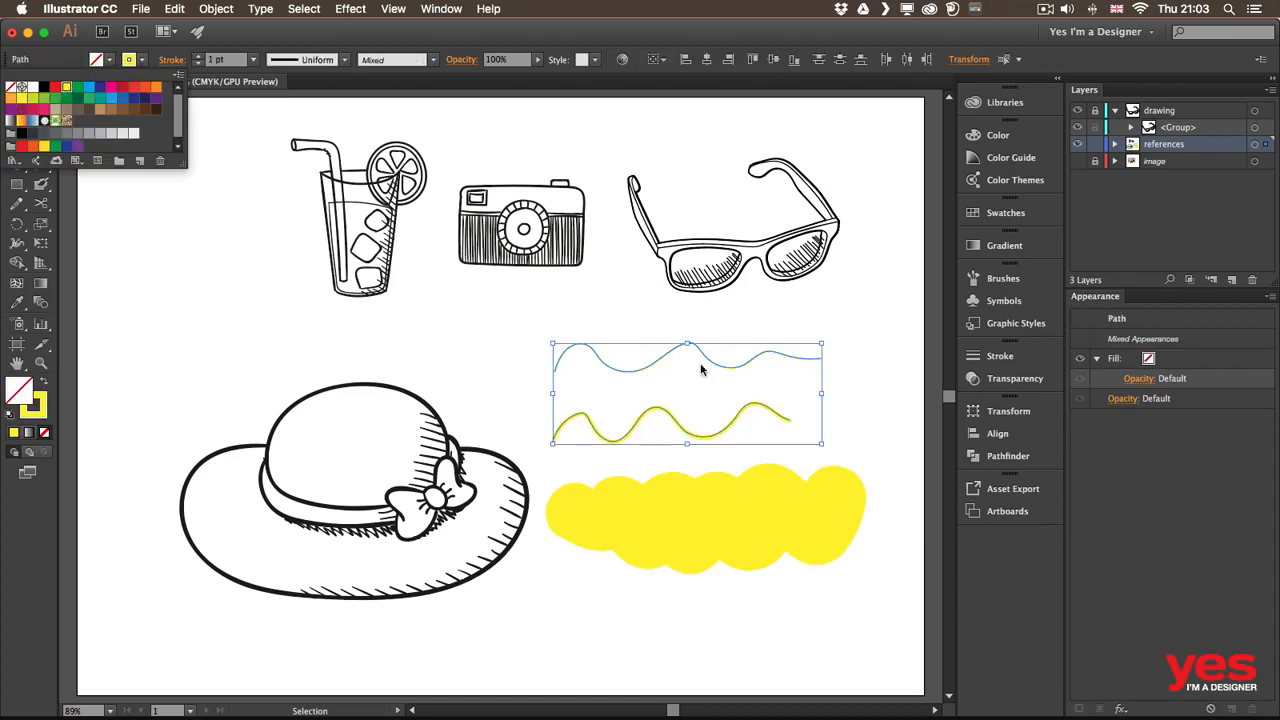
pyautogui.click(844, 396)
pyautogui.click(846, 400)
# Step: Examine the anchor points of the two wavy lines and the blob with the Direct Selection tool
pyautogui.click(753, 412)
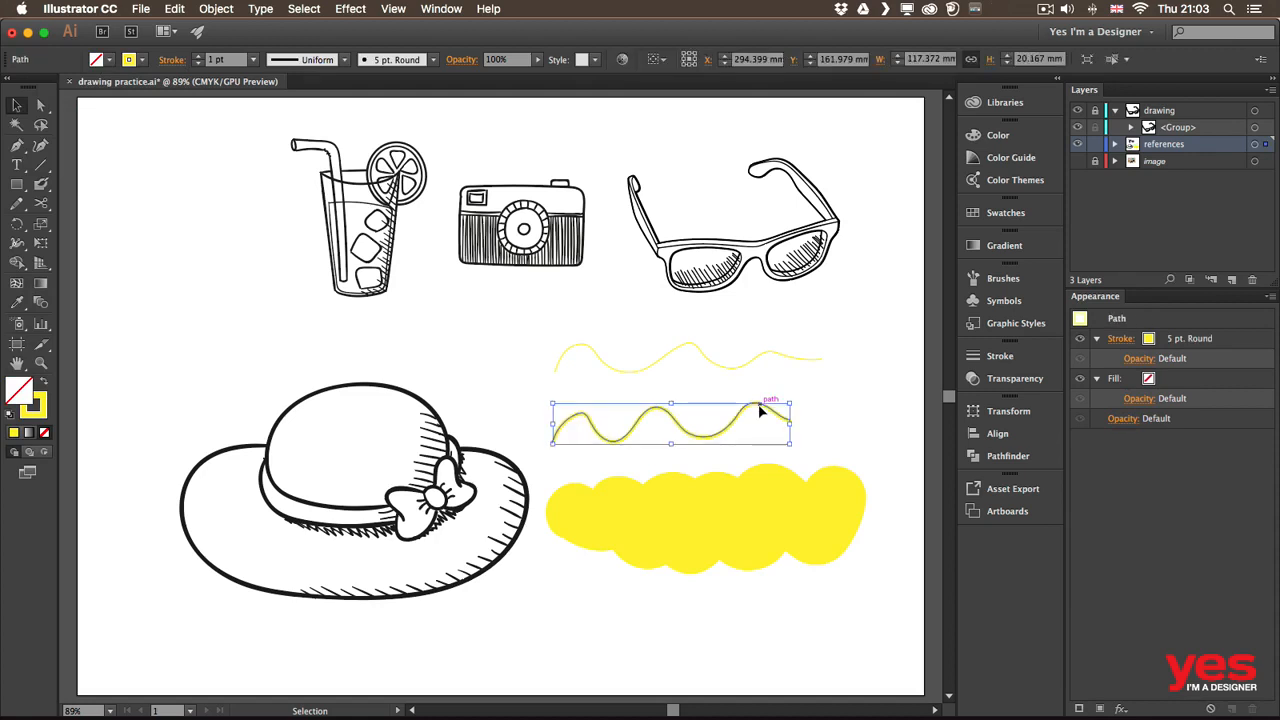
pyautogui.press('a')
pyautogui.click(720, 368)
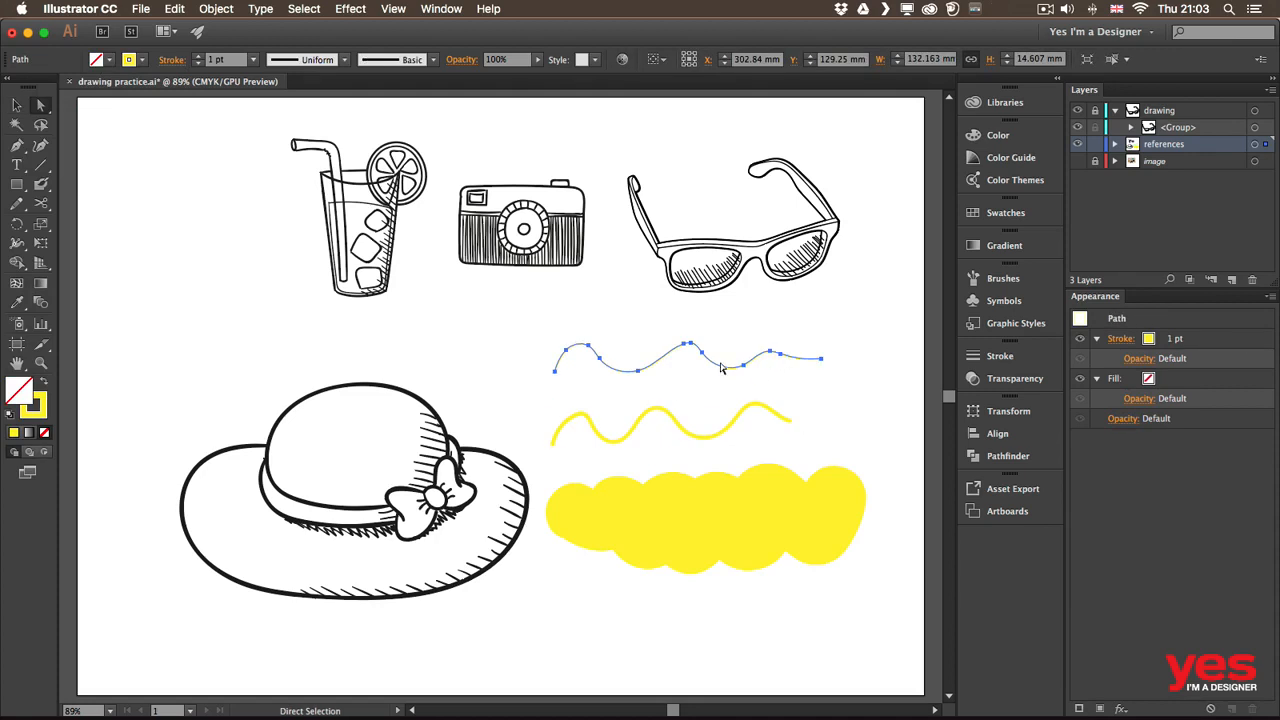
pyautogui.click(680, 422)
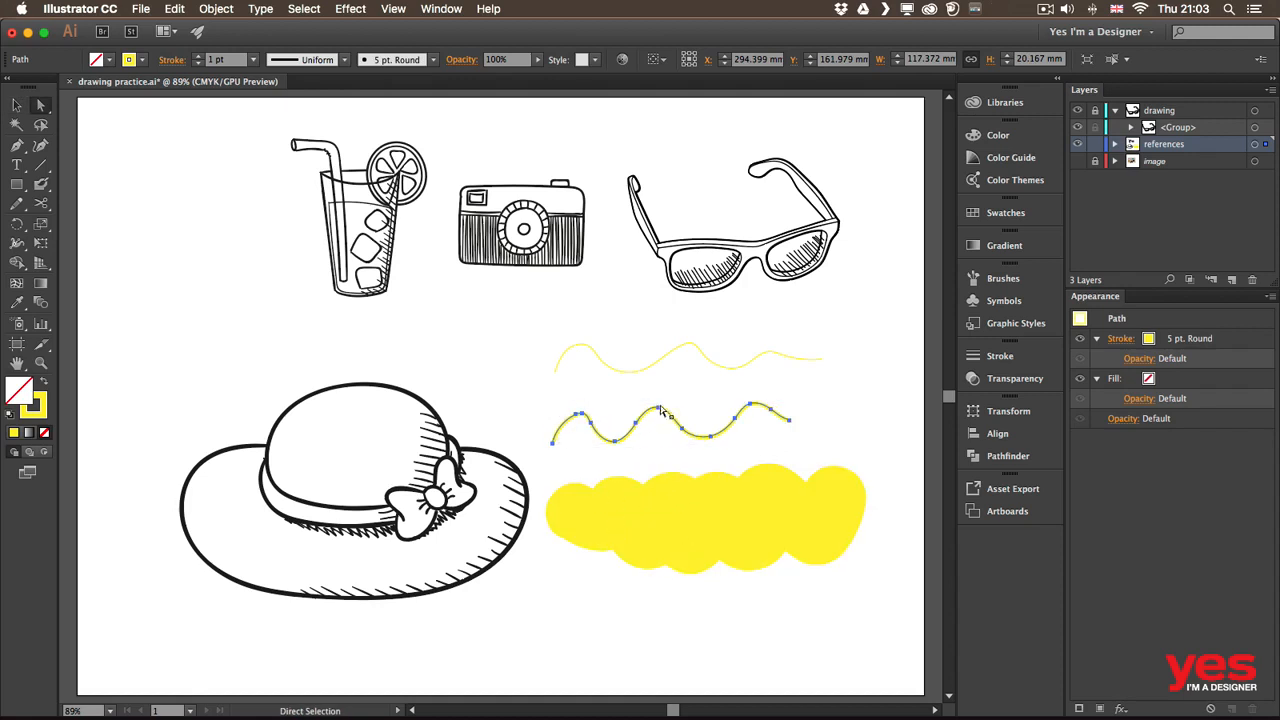
pyautogui.click(680, 506)
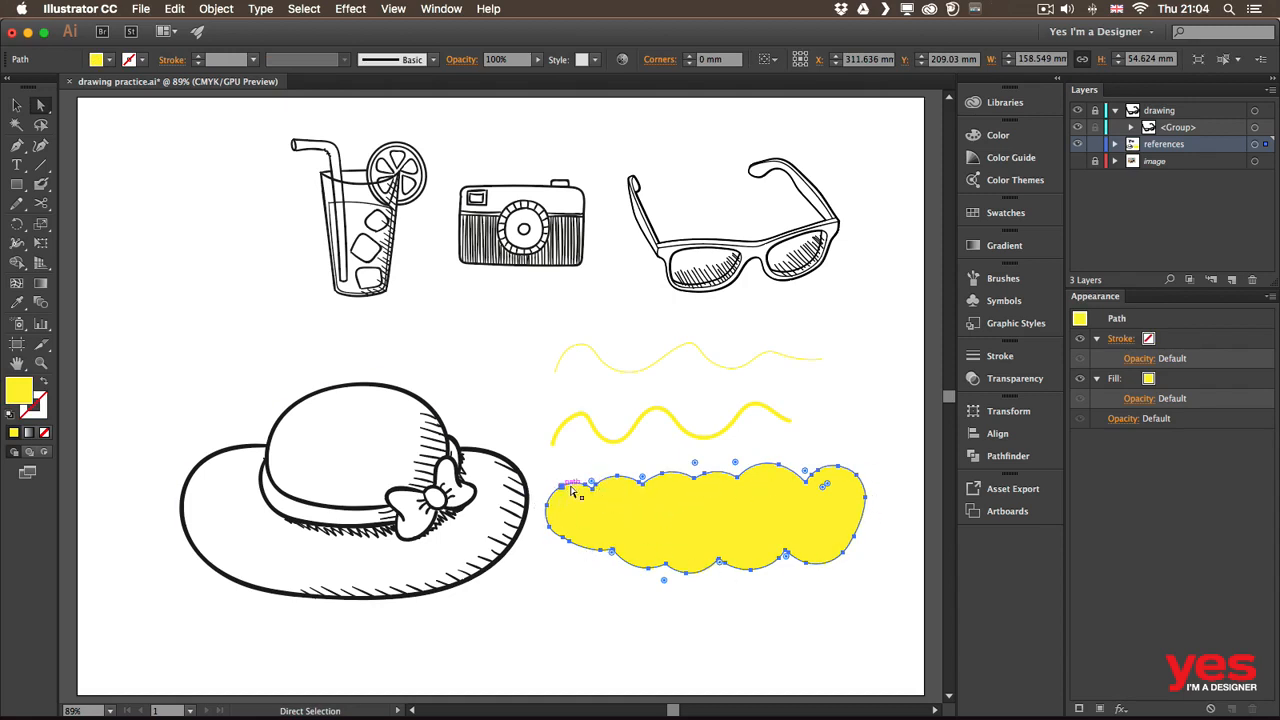
# Step: Select both wavy lines and the yellow blob together and delete them
pyautogui.press('v')
pyautogui.click(871, 410)
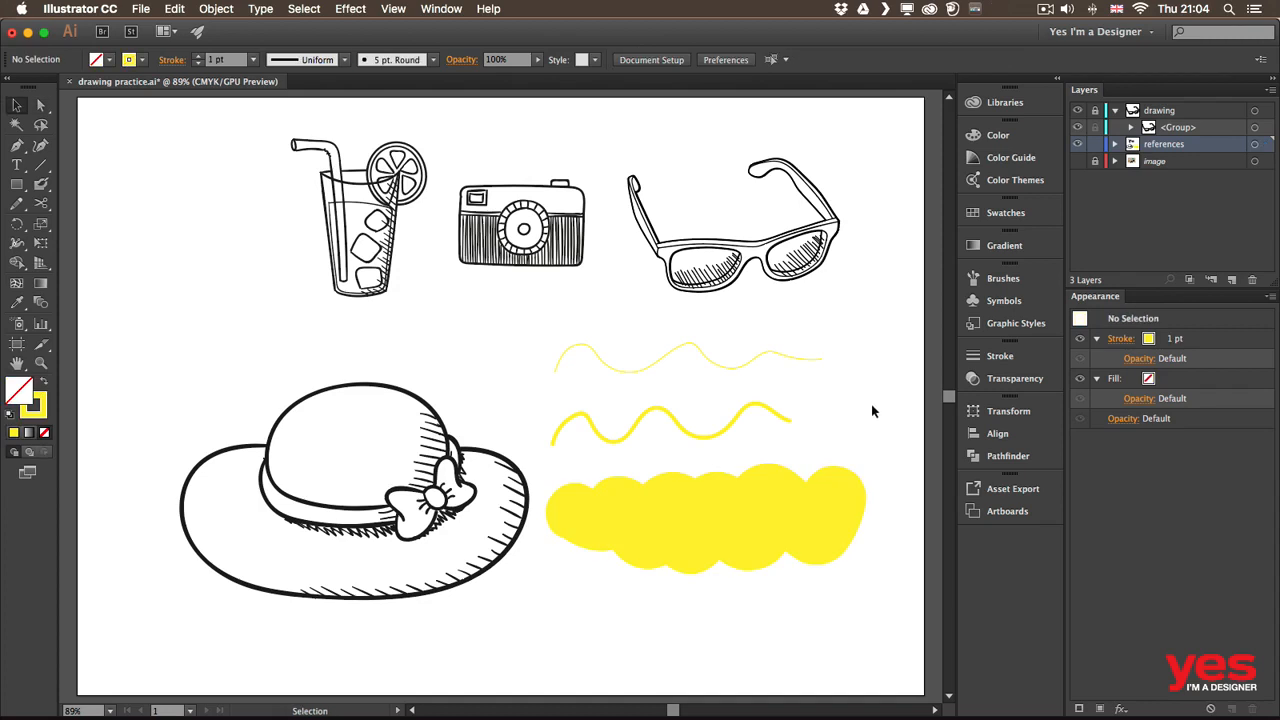
pyautogui.moveTo(840, 350); pyautogui.dragTo(671, 541)
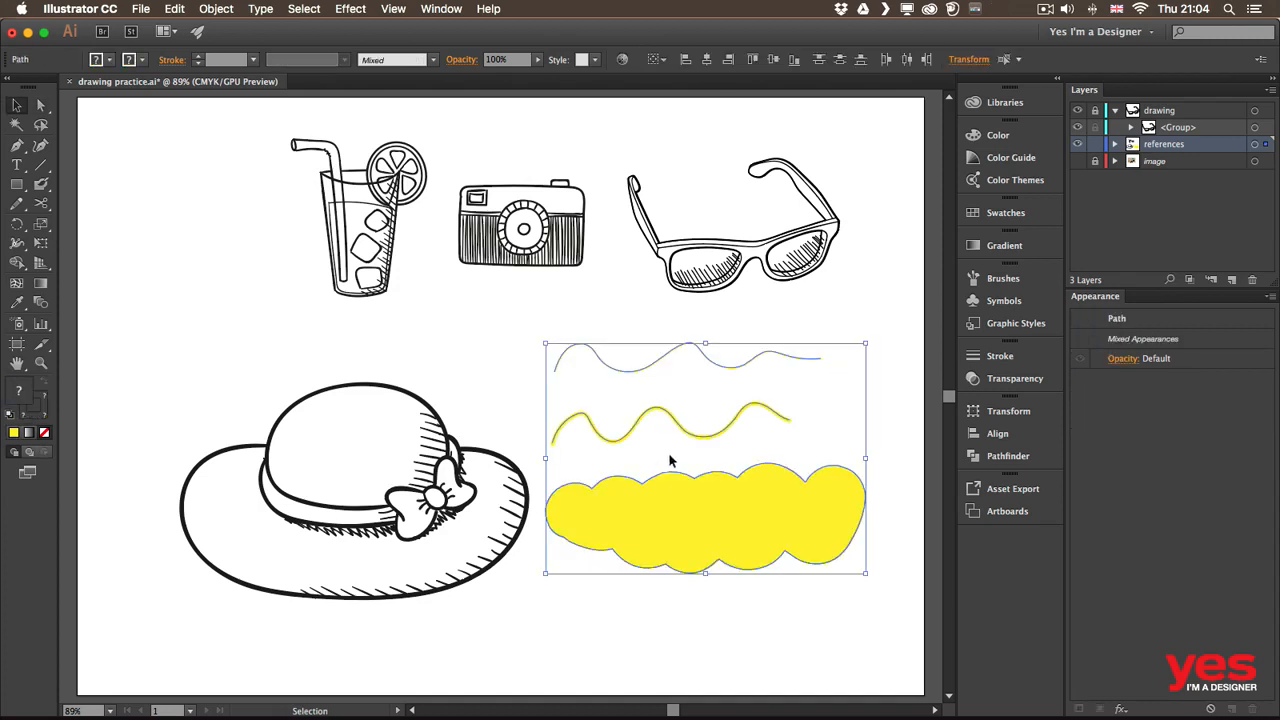
pyautogui.press('Delete')
# Step: Switch to the Blob Brush and reduce its brush size by a few increments
pyautogui.hotkey('shift', 'b')
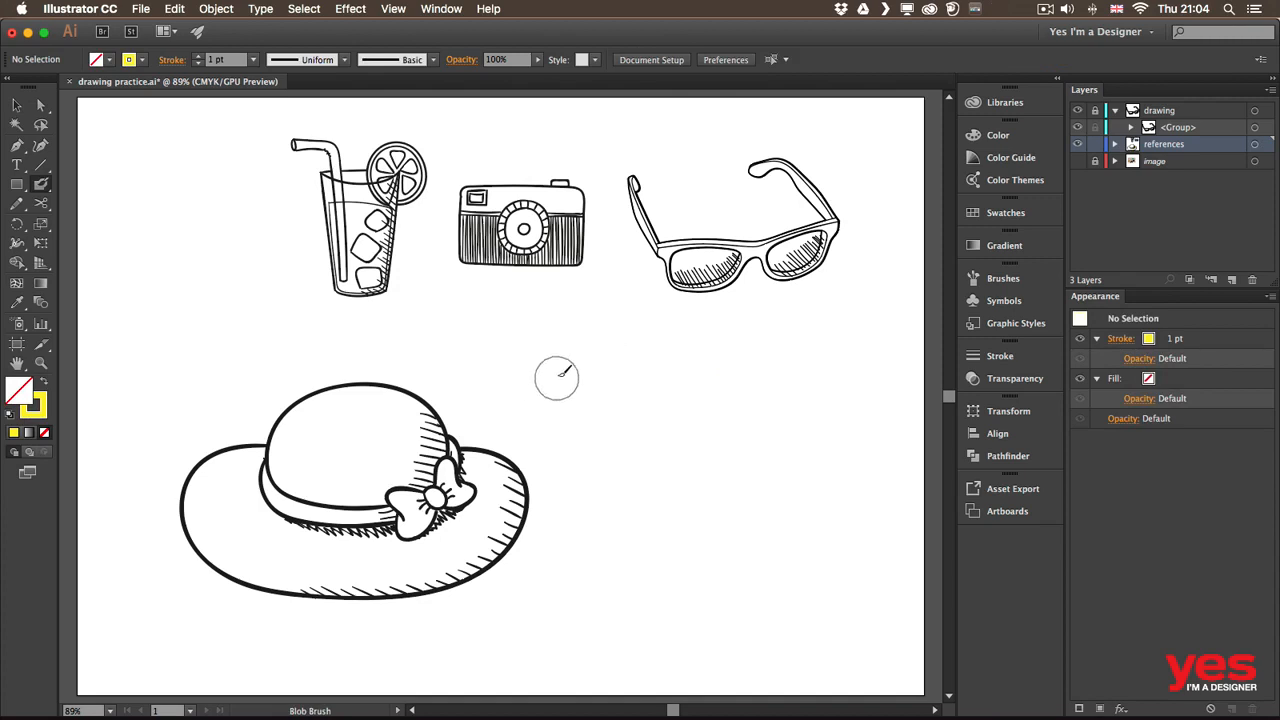
pyautogui.press('[')
pyautogui.press('[')
pyautogui.press('[')
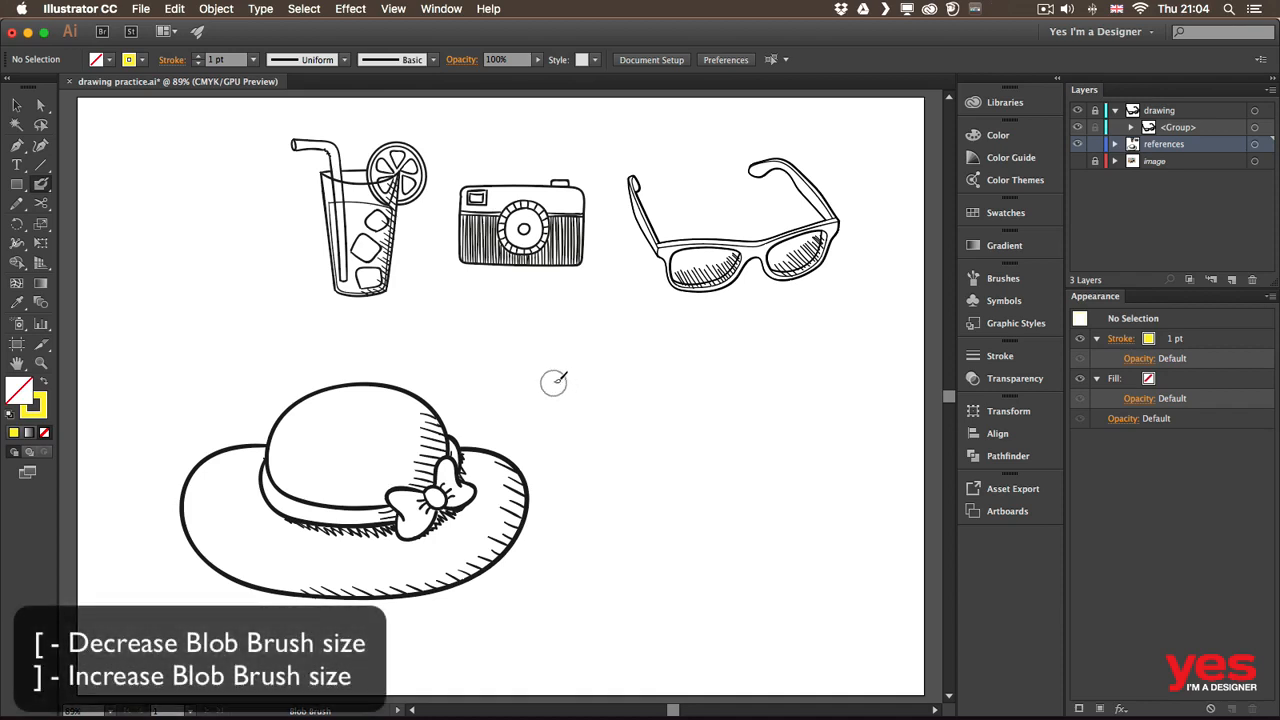
pyautogui.press(']')
# Step: Paint a yellow zigzag beside the hat, extend it with an overlapping curved scribble, and add a separate scribble next to it
pyautogui.moveTo(566, 354)
pyautogui.mouseDown()
pyautogui.moveTo(623, 349)
pyautogui.moveTo(627, 461)
pyautogui.moveTo(722, 424)
pyautogui.moveTo(775, 522)
pyautogui.mouseUp()
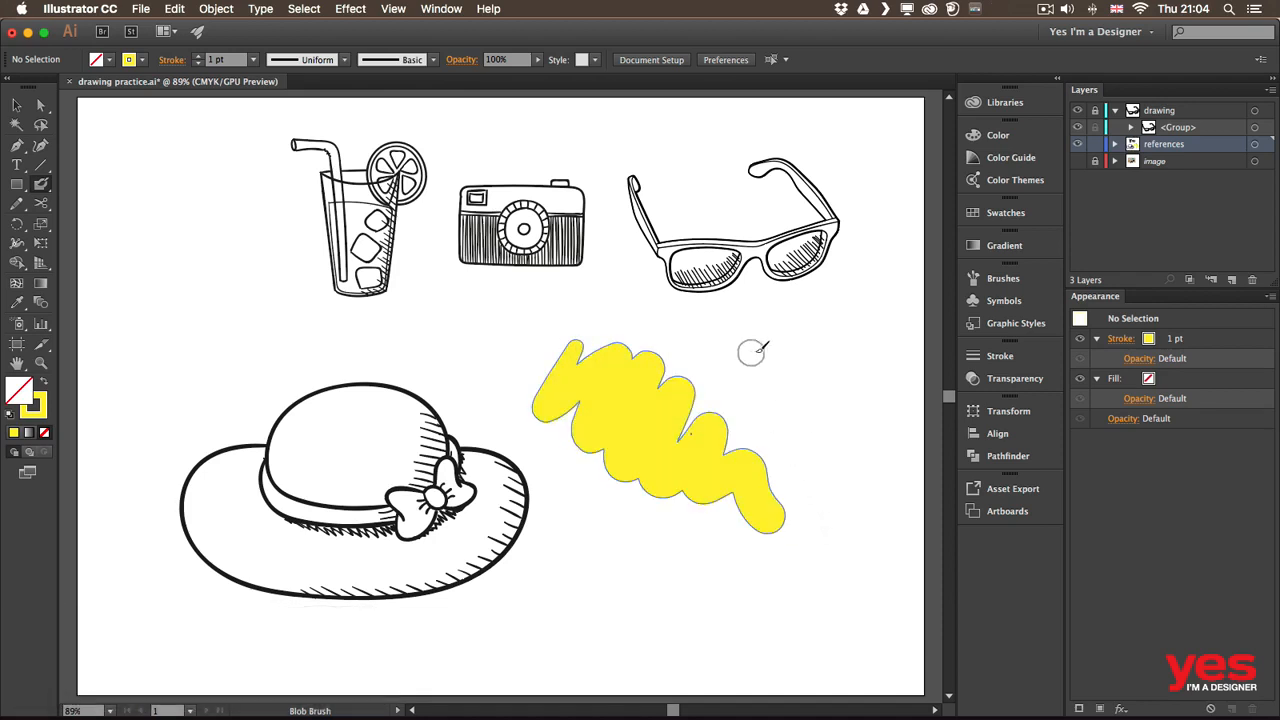
pyautogui.moveTo(760, 345)
pyautogui.mouseDown()
pyautogui.moveTo(715, 378)
pyautogui.moveTo(770, 426)
pyautogui.moveTo(686, 535)
pyautogui.moveTo(741, 491)
pyautogui.moveTo(770, 521)
pyautogui.moveTo(802, 490)
pyautogui.mouseUp()
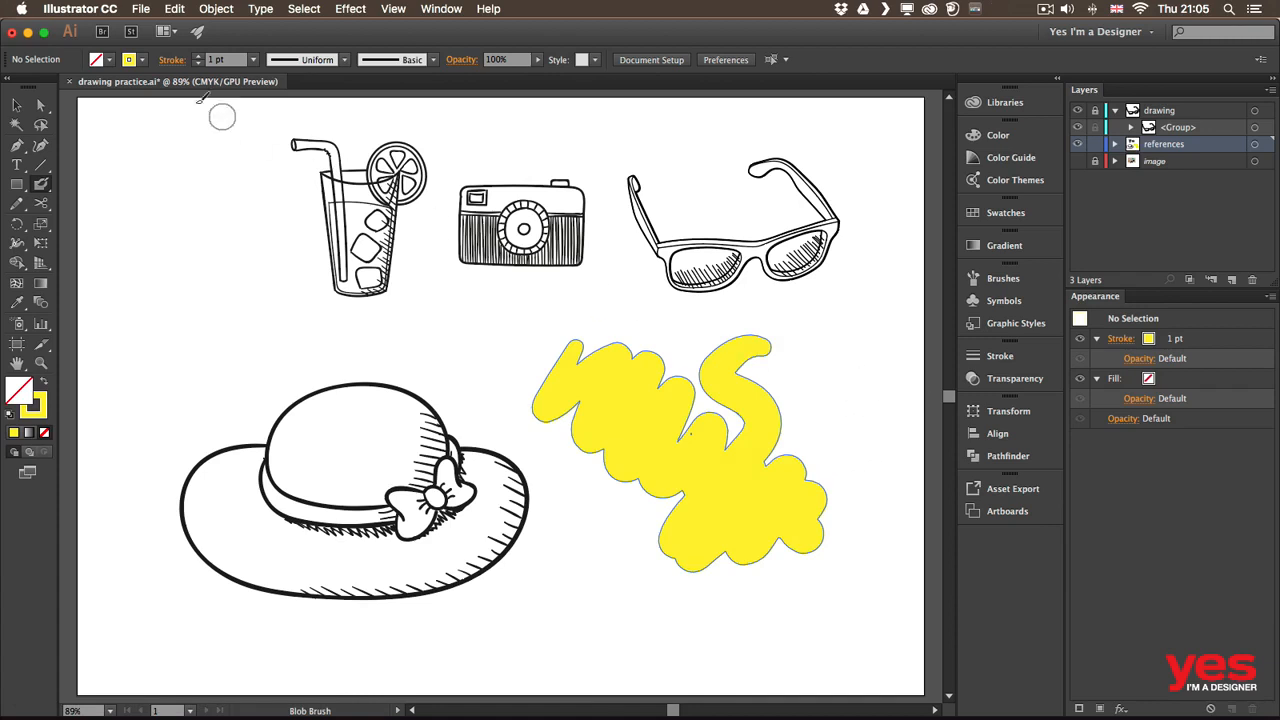
pyautogui.moveTo(864, 357)
pyautogui.mouseDown()
pyautogui.moveTo(862, 392)
pyautogui.moveTo(864, 484)
pyautogui.mouseUp()
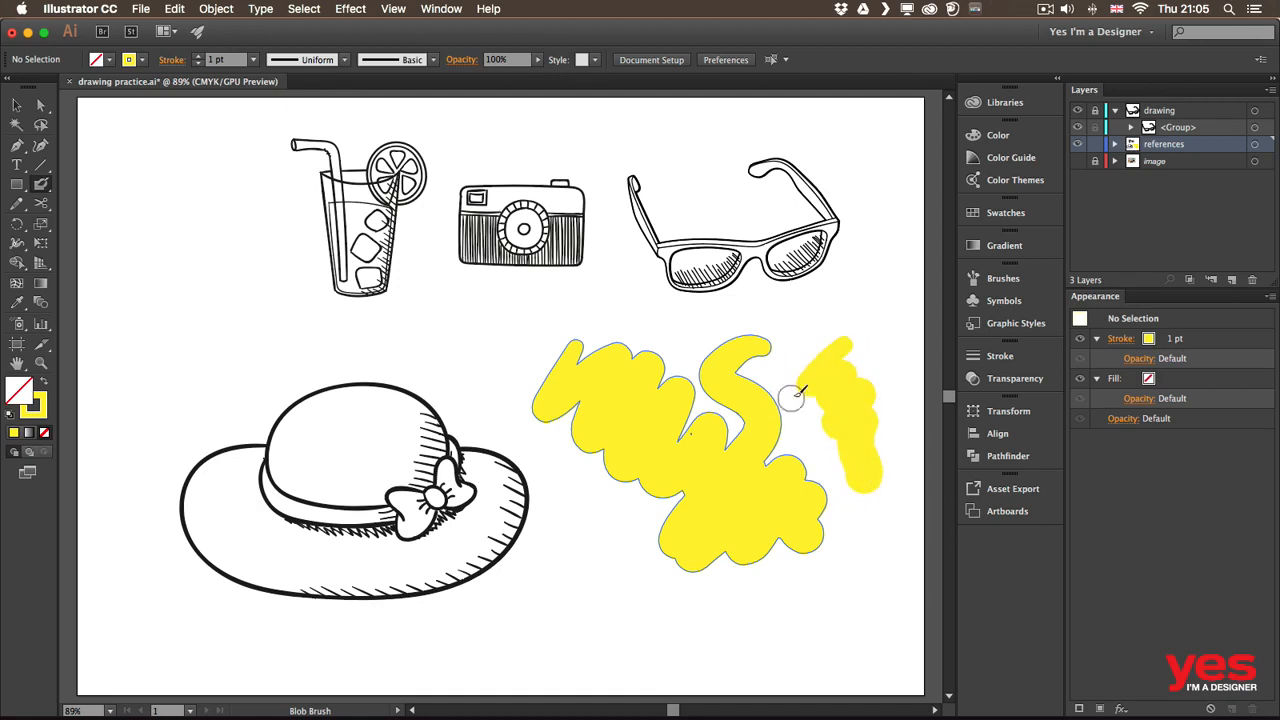
# Step: Select the large yellow scribble and the separate small one in turn to check which strokes merged
pyautogui.press('v')
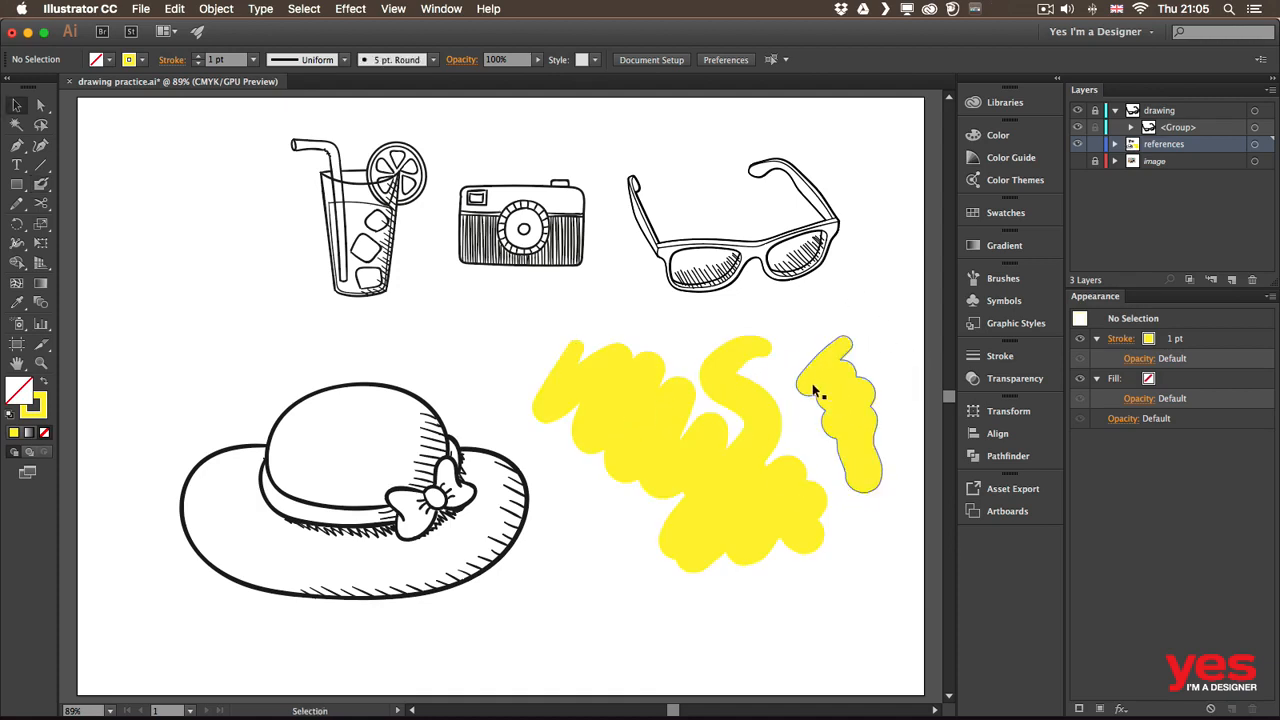
pyautogui.click(760, 412)
pyautogui.click(847, 400)
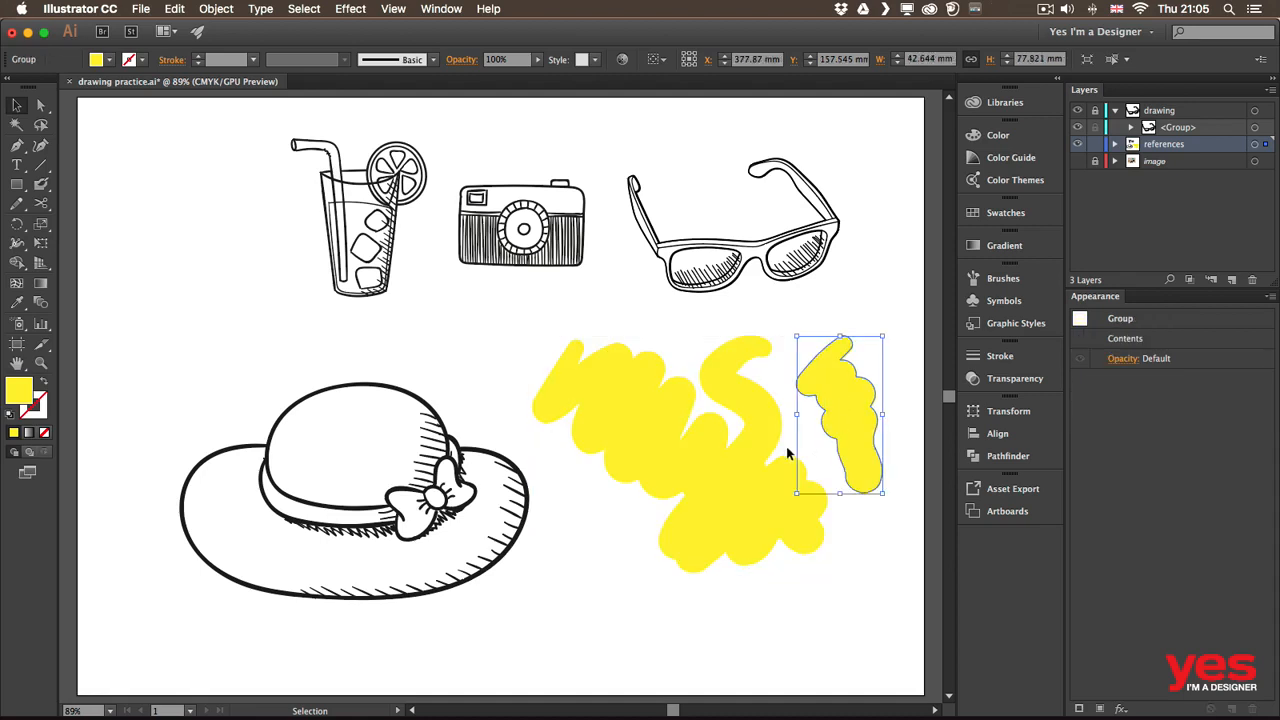
pyautogui.hotkey('shift', 'b')
pyautogui.press('v')
# Step: Set the fill color for new artwork to blue with nothing selected
pyautogui.click(849, 298)
pyautogui.click(111, 60)
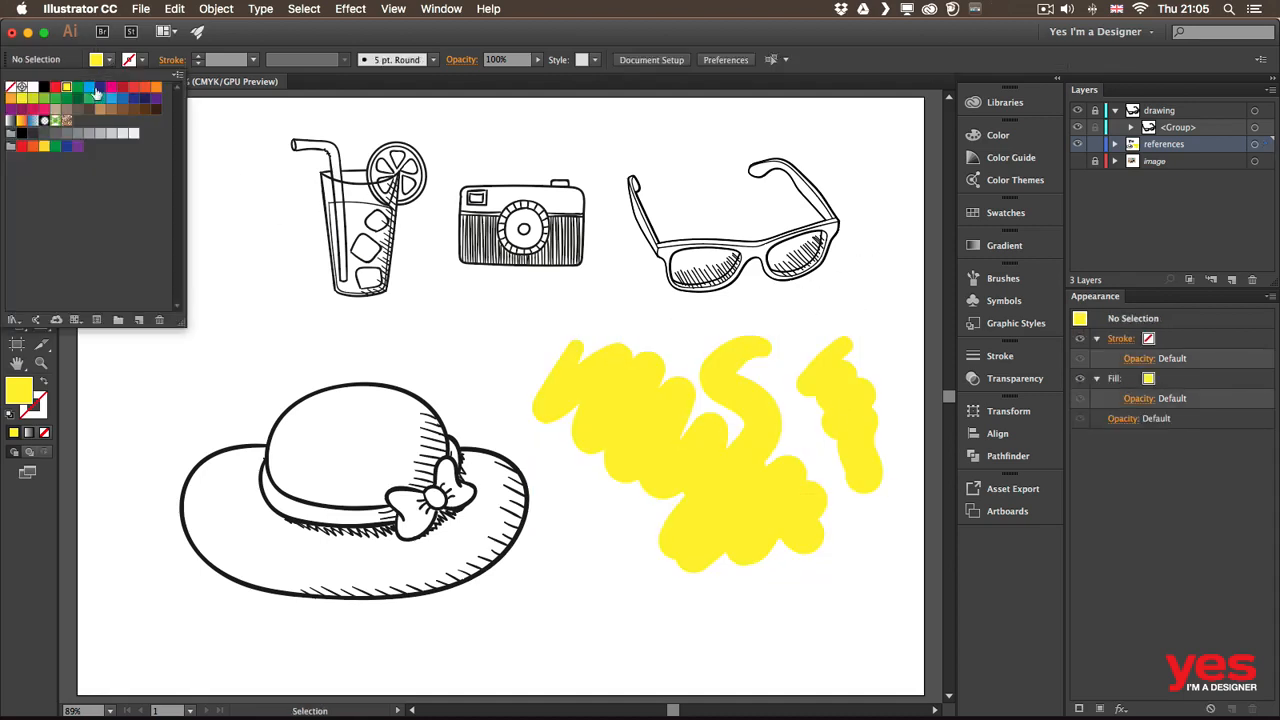
pyautogui.click(89, 88)
pyautogui.click(614, 497)
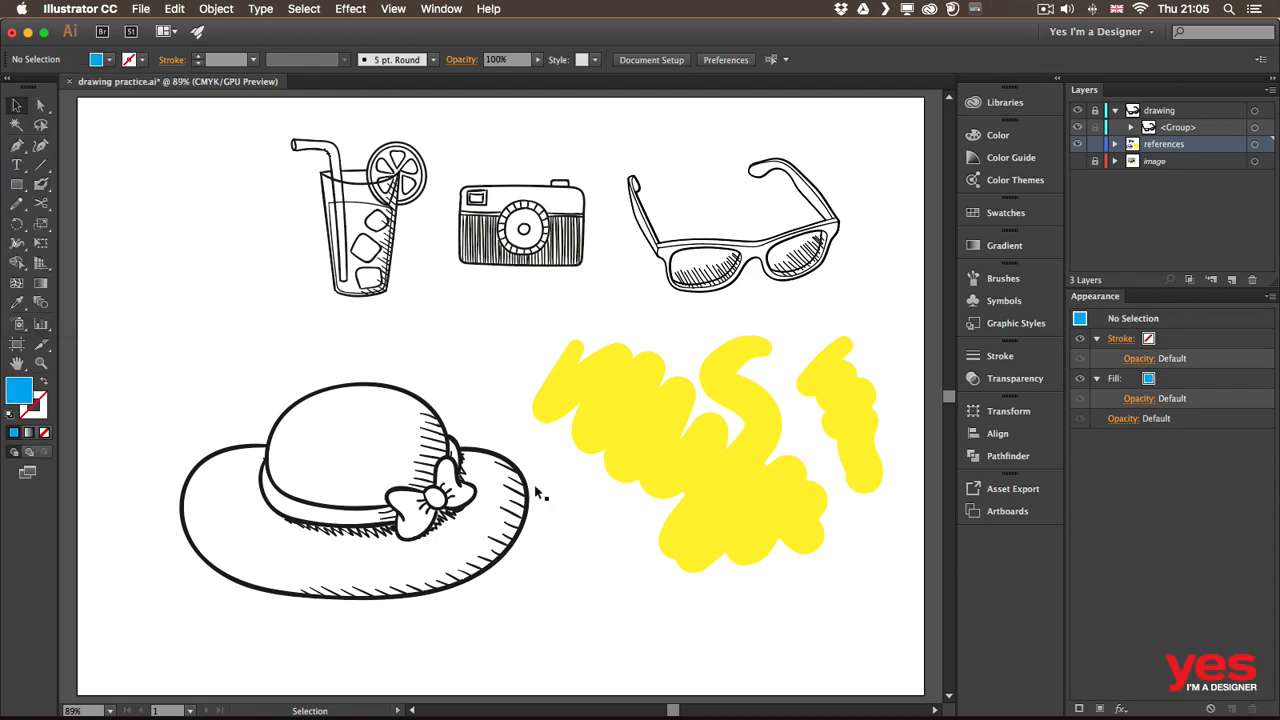
# Step: Paint a blue scribble across the yellow ones with the Blob Brush and select each shape in turn to check whether different colors merge
pyautogui.hotkey('shift', 'b')
pyautogui.moveTo(594, 502)
pyautogui.mouseDown()
pyautogui.moveTo(880, 385)
pyautogui.moveTo(772, 488)
pyautogui.moveTo(810, 540)
pyautogui.mouseUp()
pyautogui.press('v')
pyautogui.click(785, 428)
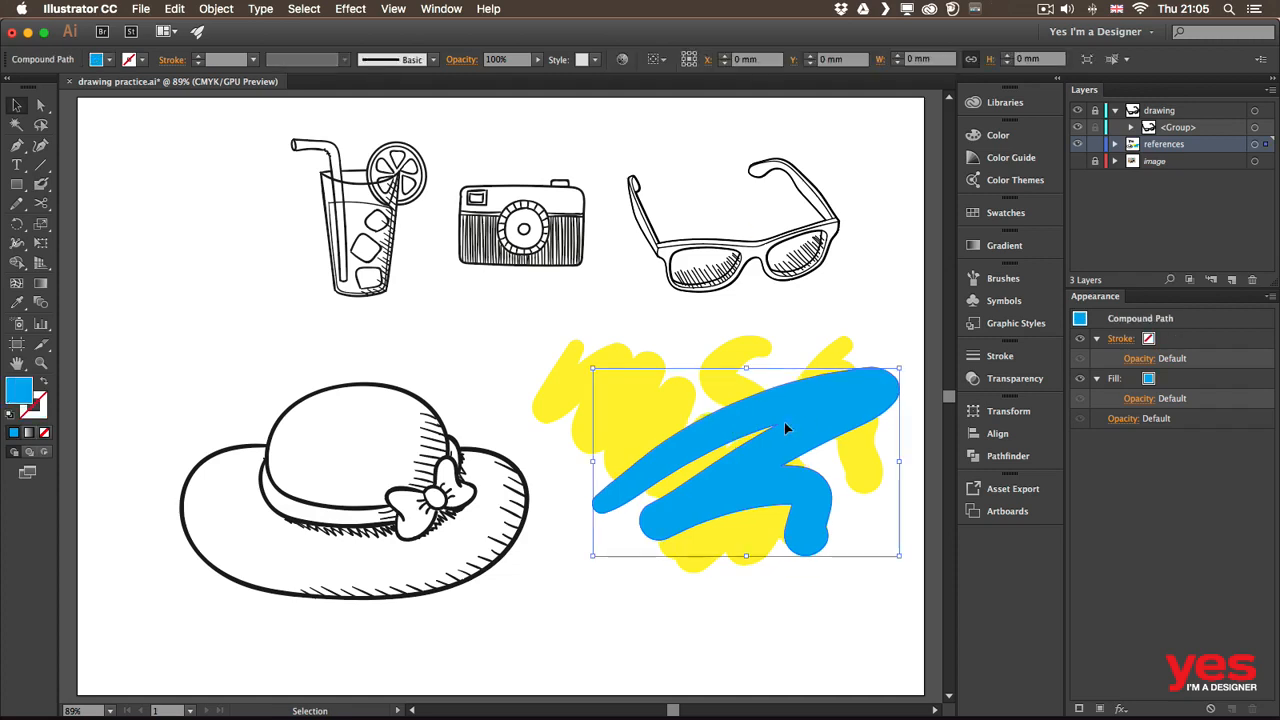
pyautogui.click(675, 376)
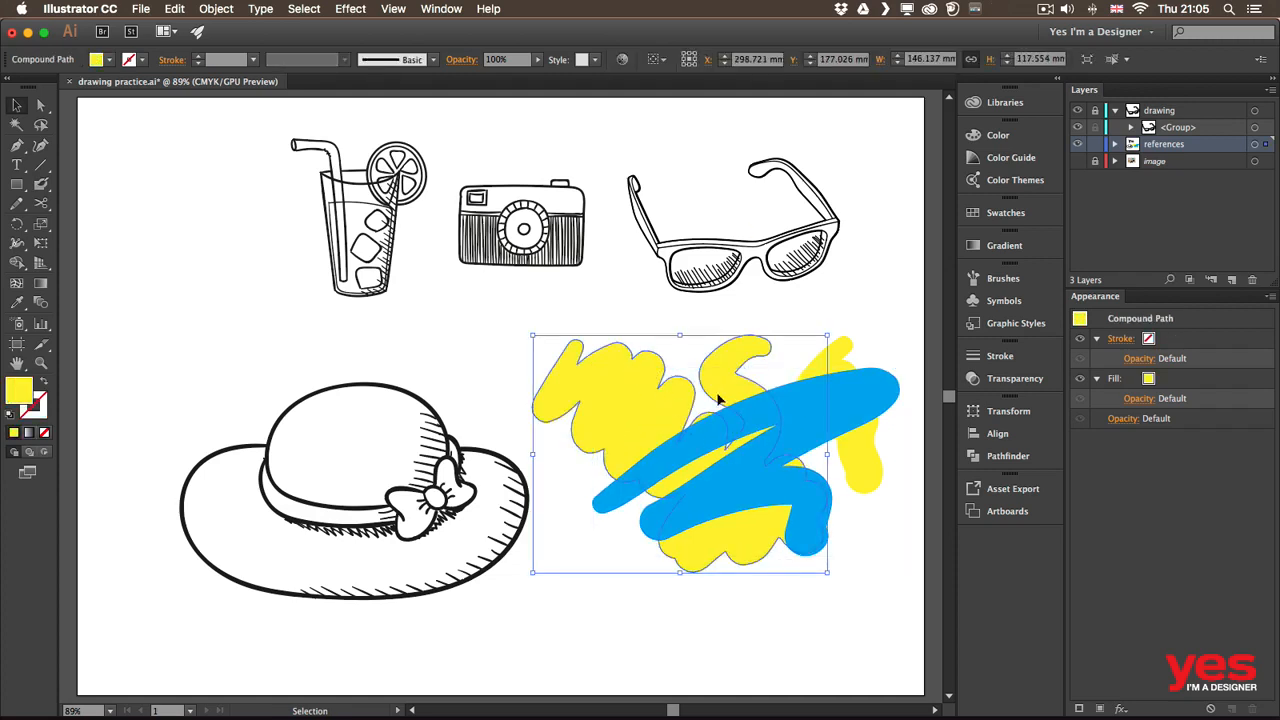
pyautogui.click(854, 448)
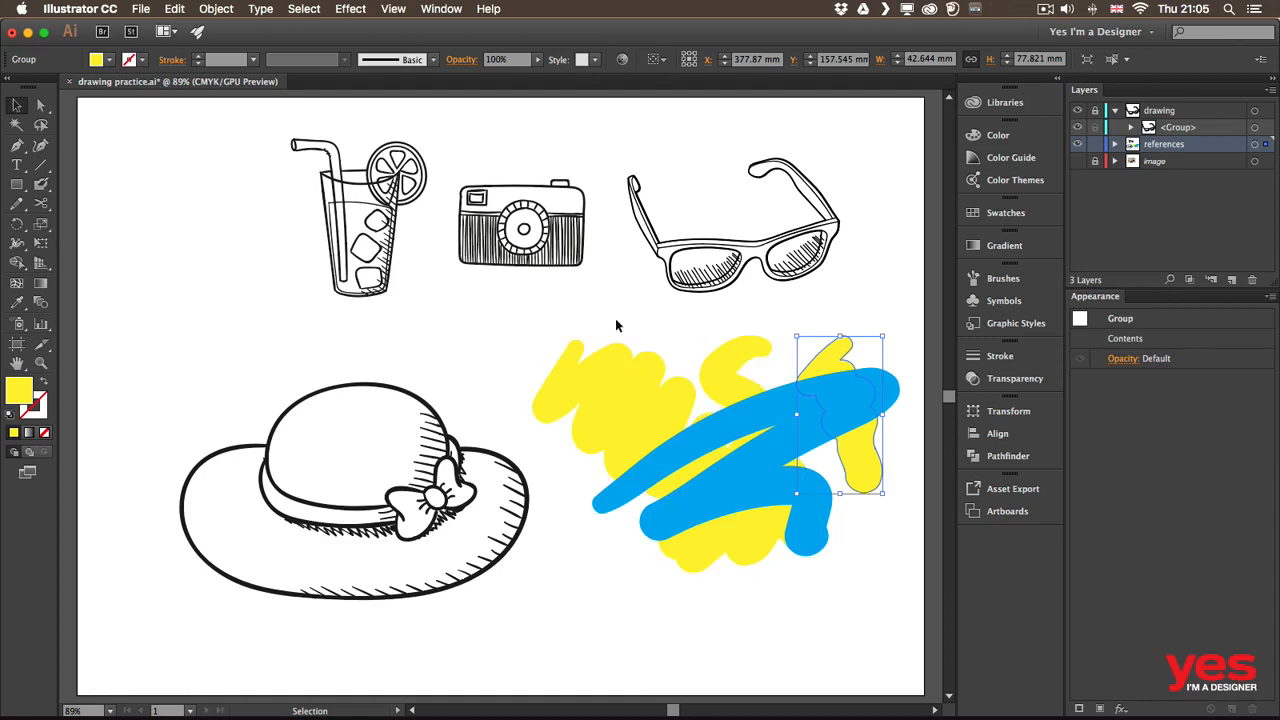
# Step: Delete all the yellow and blue scribbles beside the hat
pyautogui.moveTo(662, 320)
pyautogui.mouseDown()
pyautogui.moveTo(711, 407)
pyautogui.moveTo(829, 533)
pyautogui.mouseUp()
pyautogui.press('Delete')
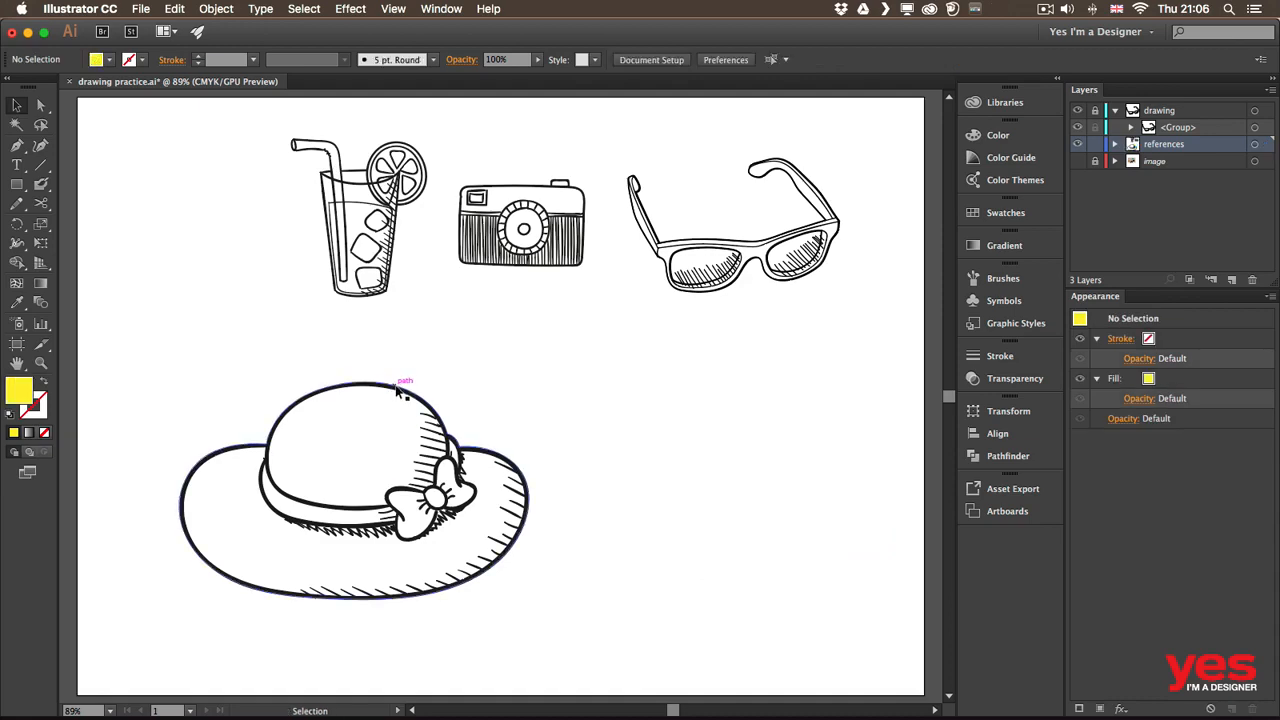
# Step: Move the hat drawing slightly up and to the right, and lock it
pyautogui.moveTo(435, 391); pyautogui.dragTo(478, 373)
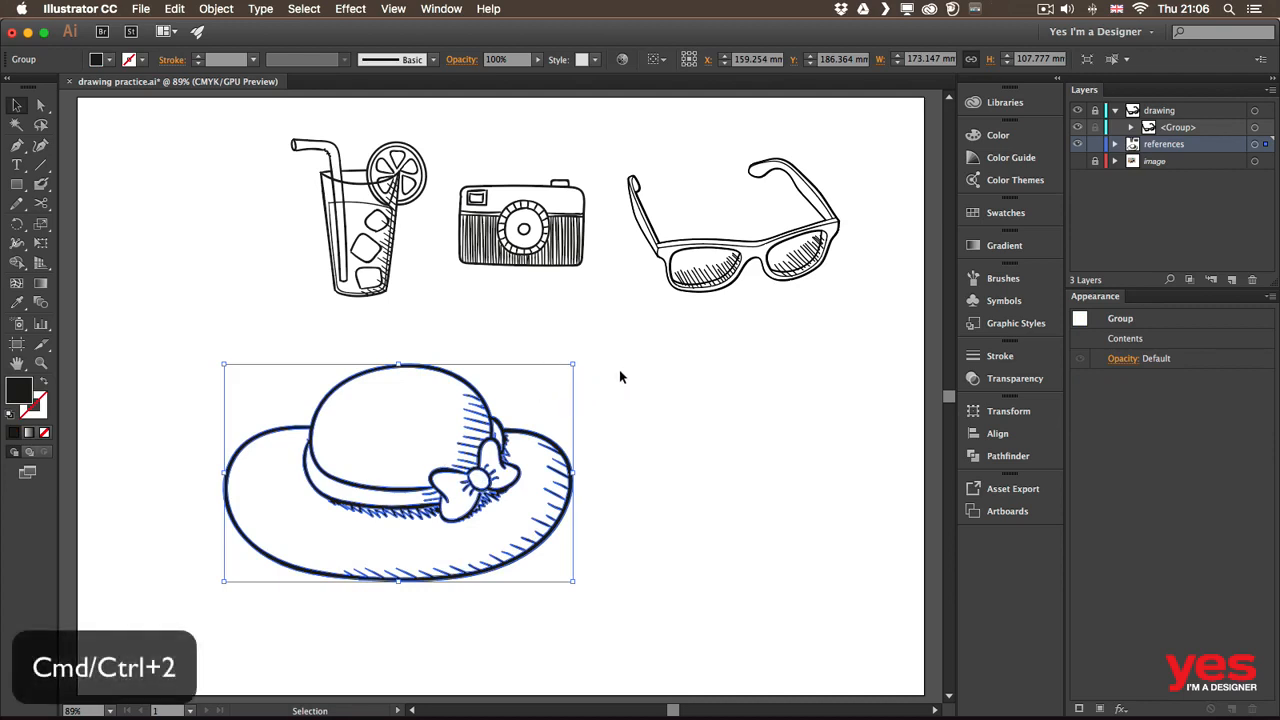
pyautogui.press('super+2')
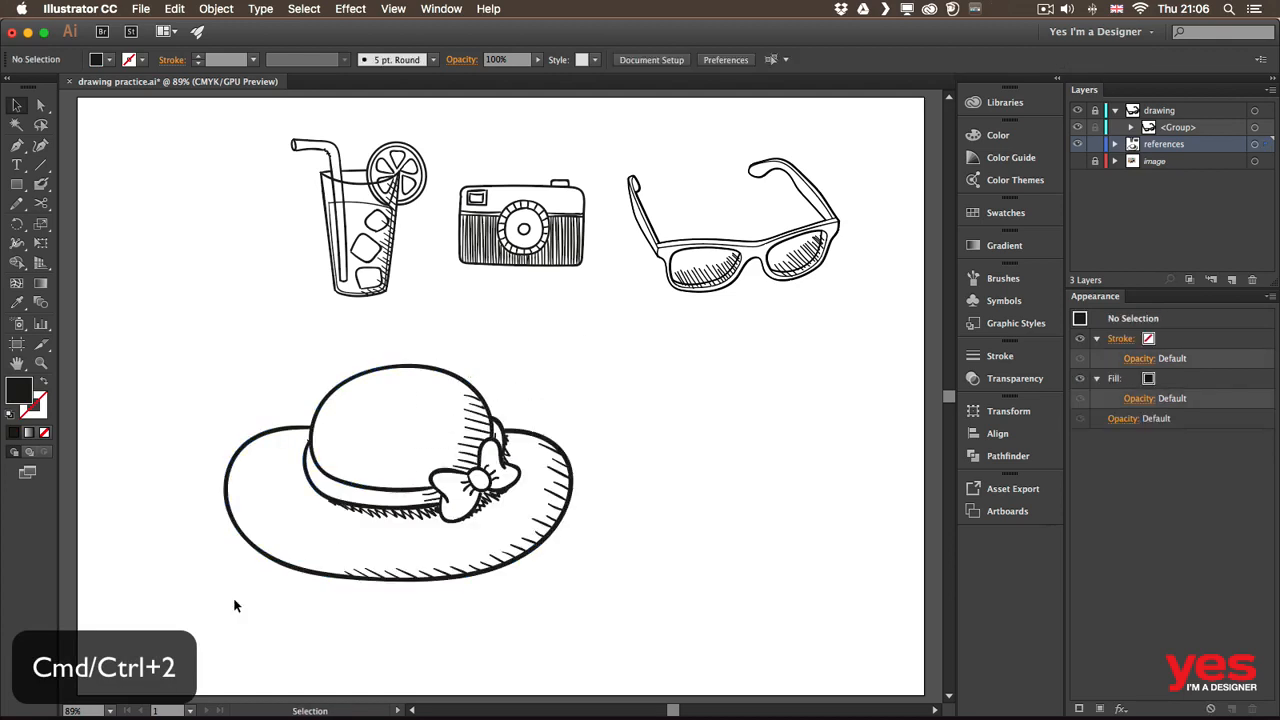
# Step: Switch to the Blob Brush and set its fill color to red
pyautogui.click(41, 184)
pyautogui.click(108, 61)
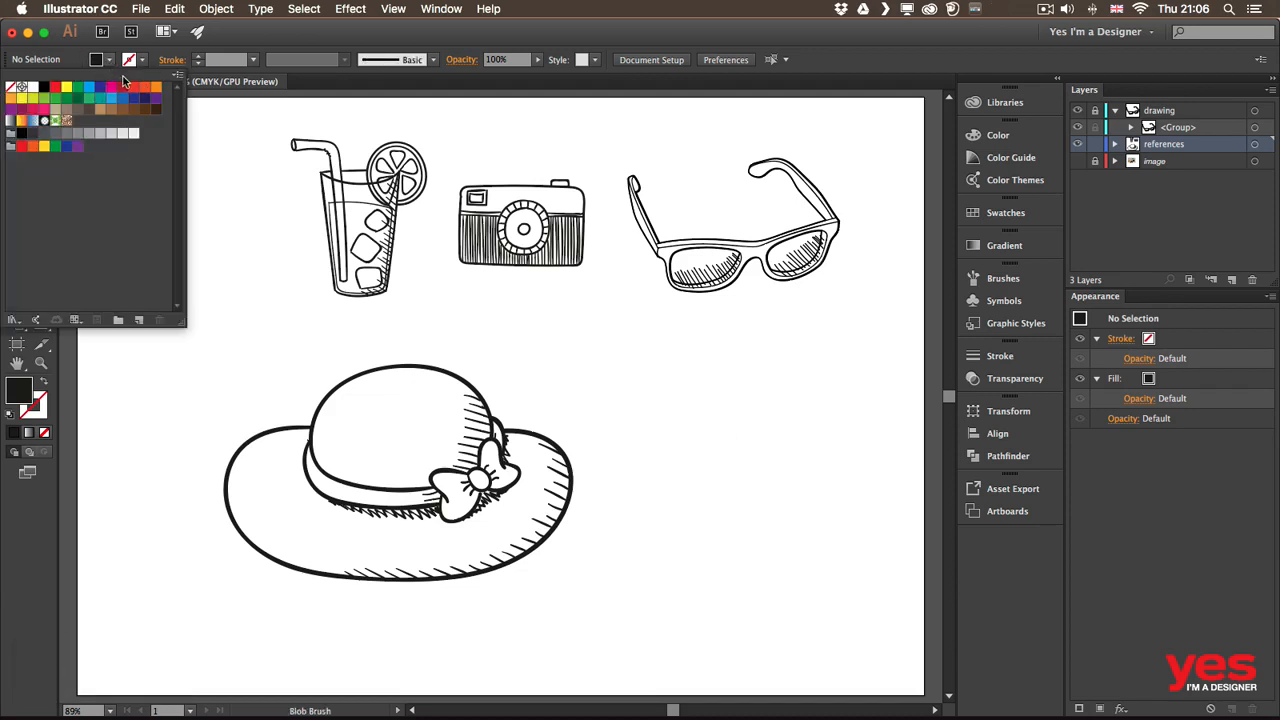
pyautogui.click(133, 87)
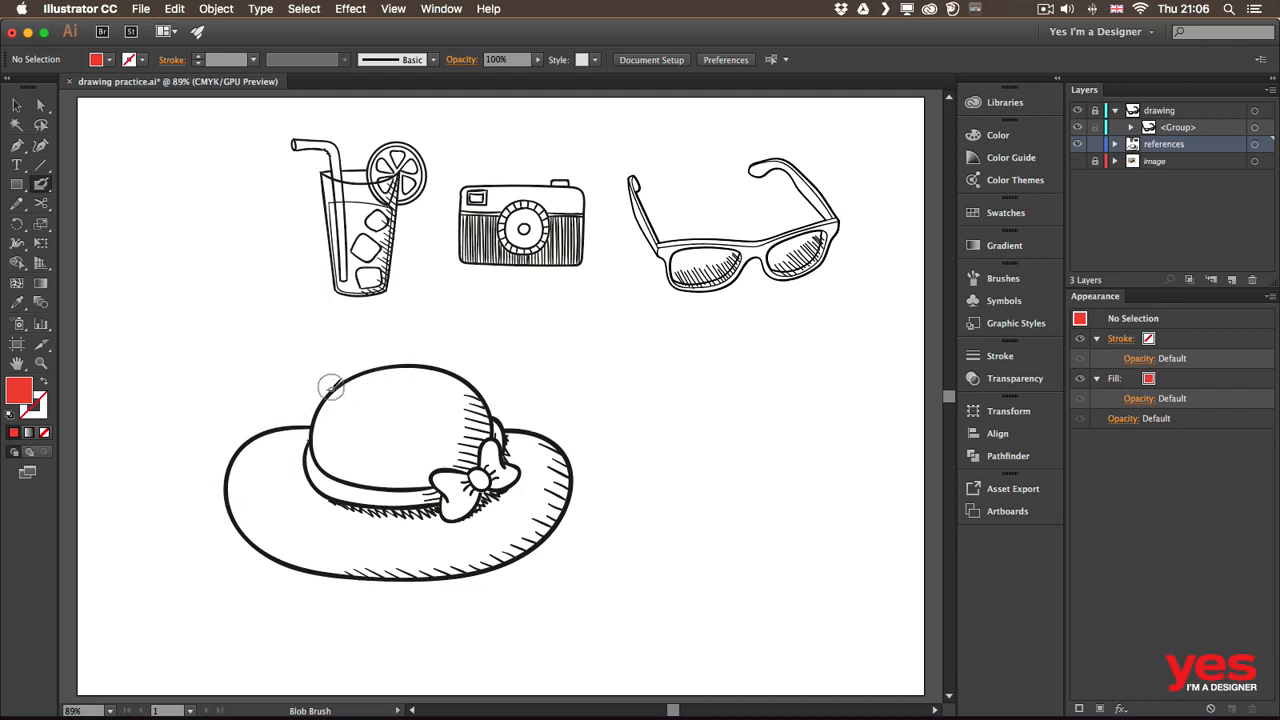
# Step: Try painting a red patch over the hat's crown, and undo the stroke
pyautogui.moveTo(329, 373)
pyautogui.mouseDown()
pyautogui.moveTo(322, 440)
pyautogui.moveTo(358, 452)
pyautogui.mouseUp()
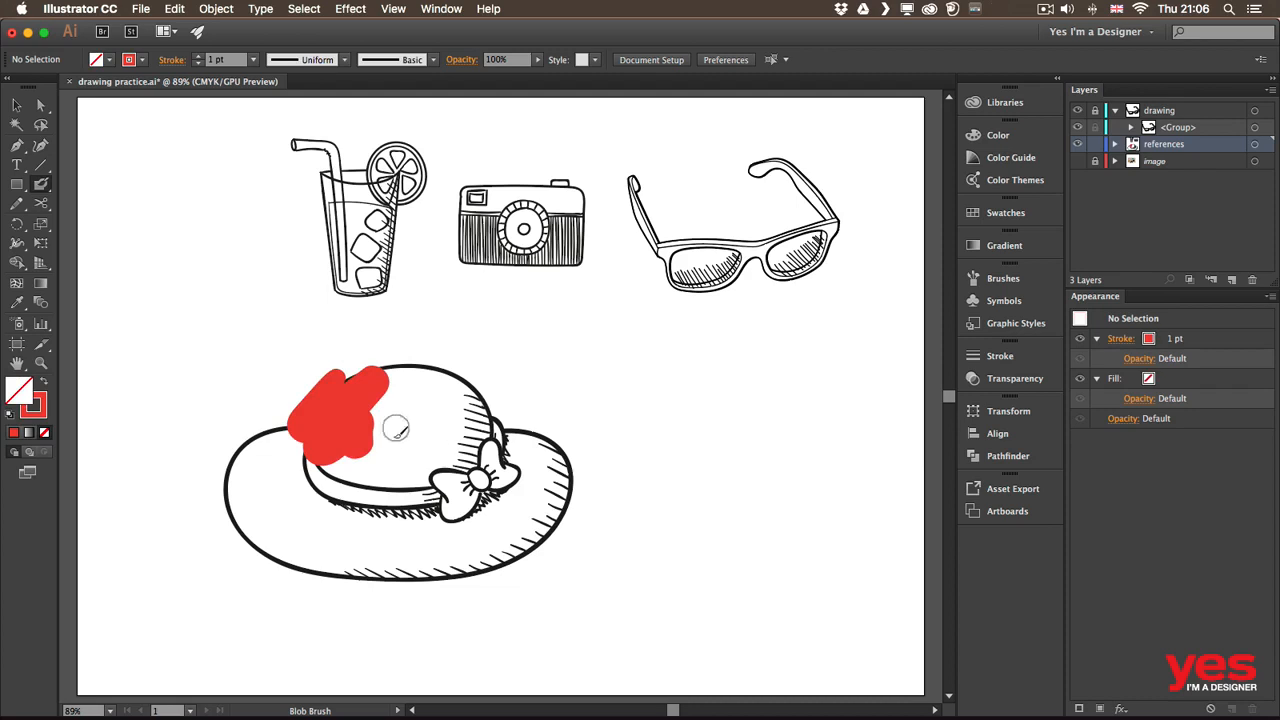
pyautogui.press('super+z')
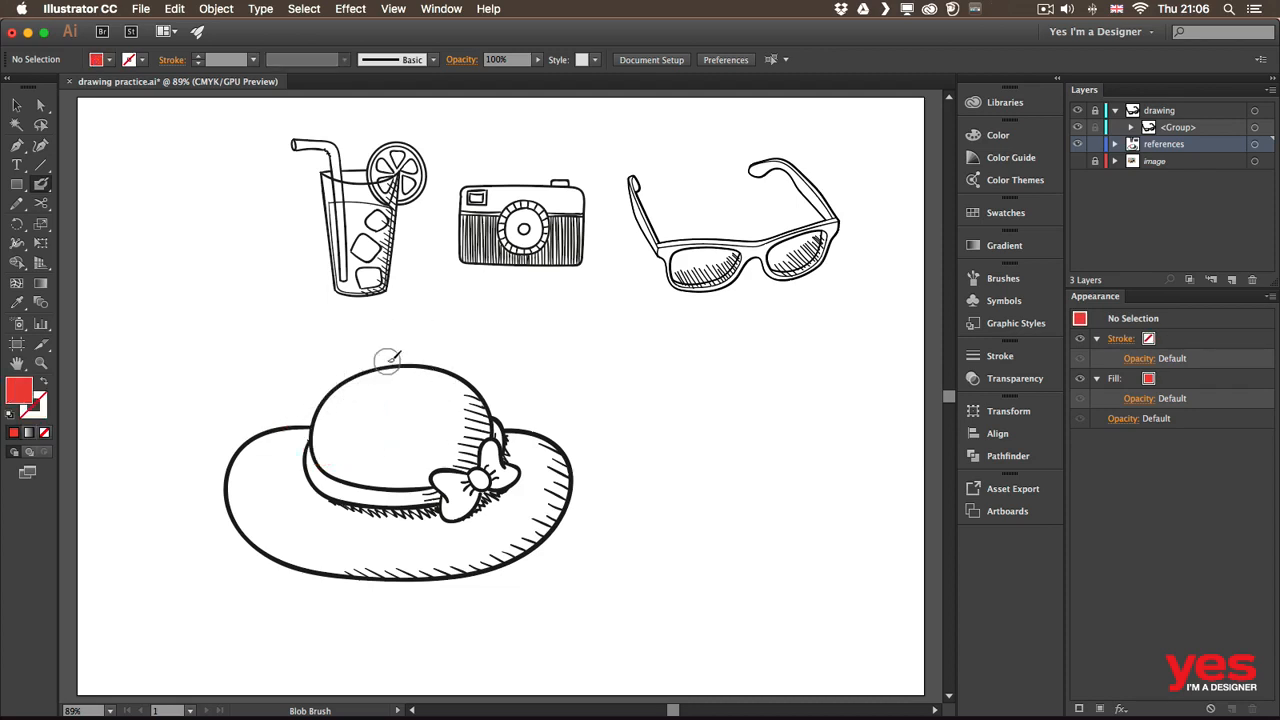
# Step: Set the drawing mode to Draw Behind and paint a red patch behind the left end of the hat's brim
pyautogui.press('super+equal')
pyautogui.press('super+equal')
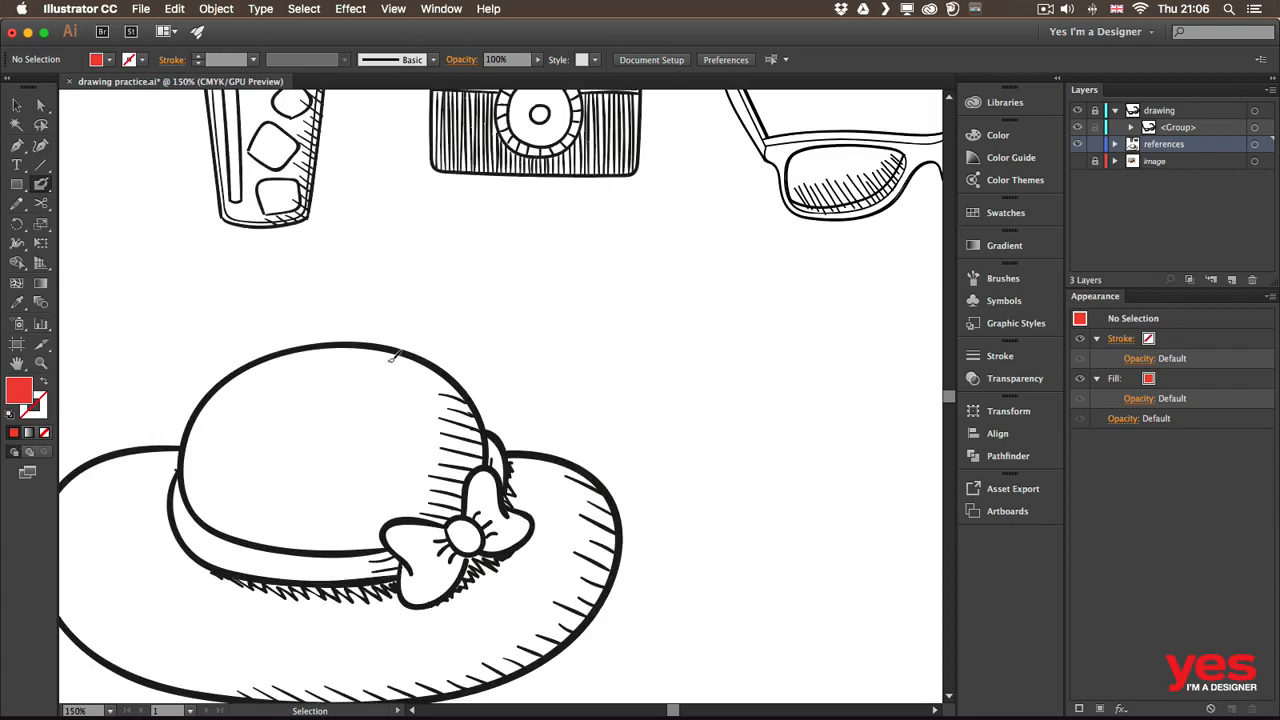
pyautogui.moveTo(423, 409); pyautogui.dragTo(543, 340)
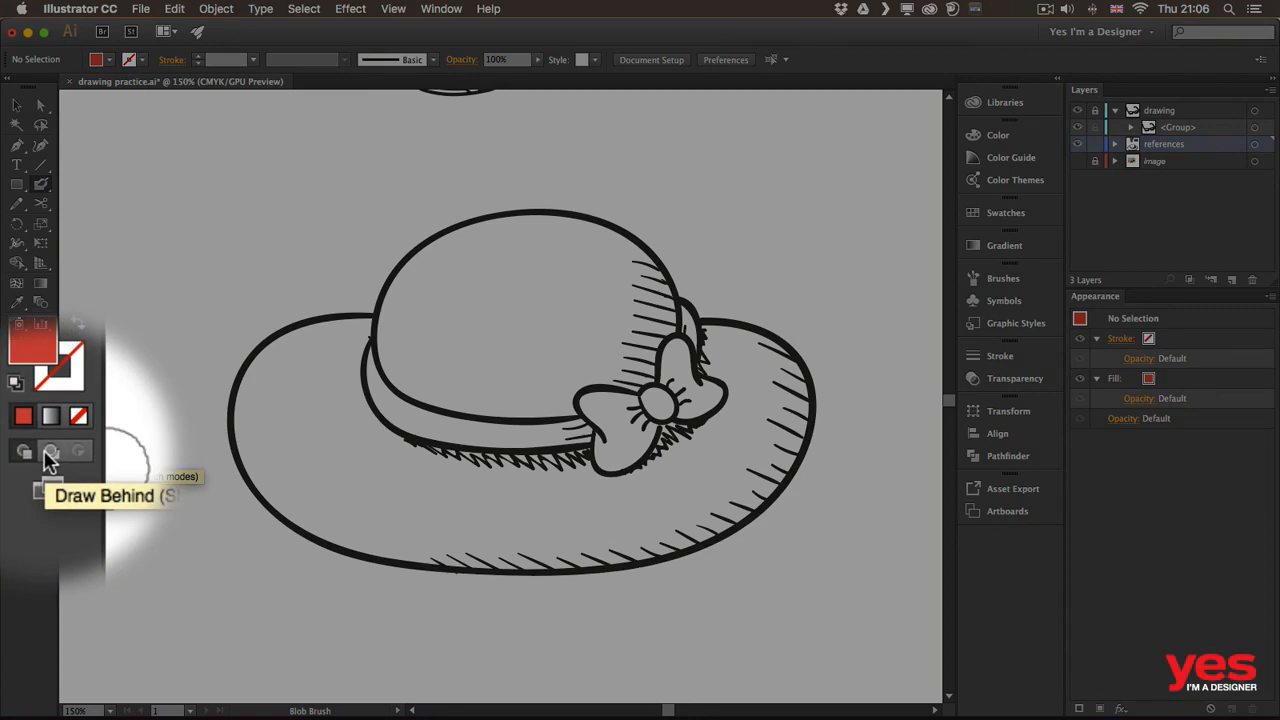
pyautogui.hotkey('shift', 'd')
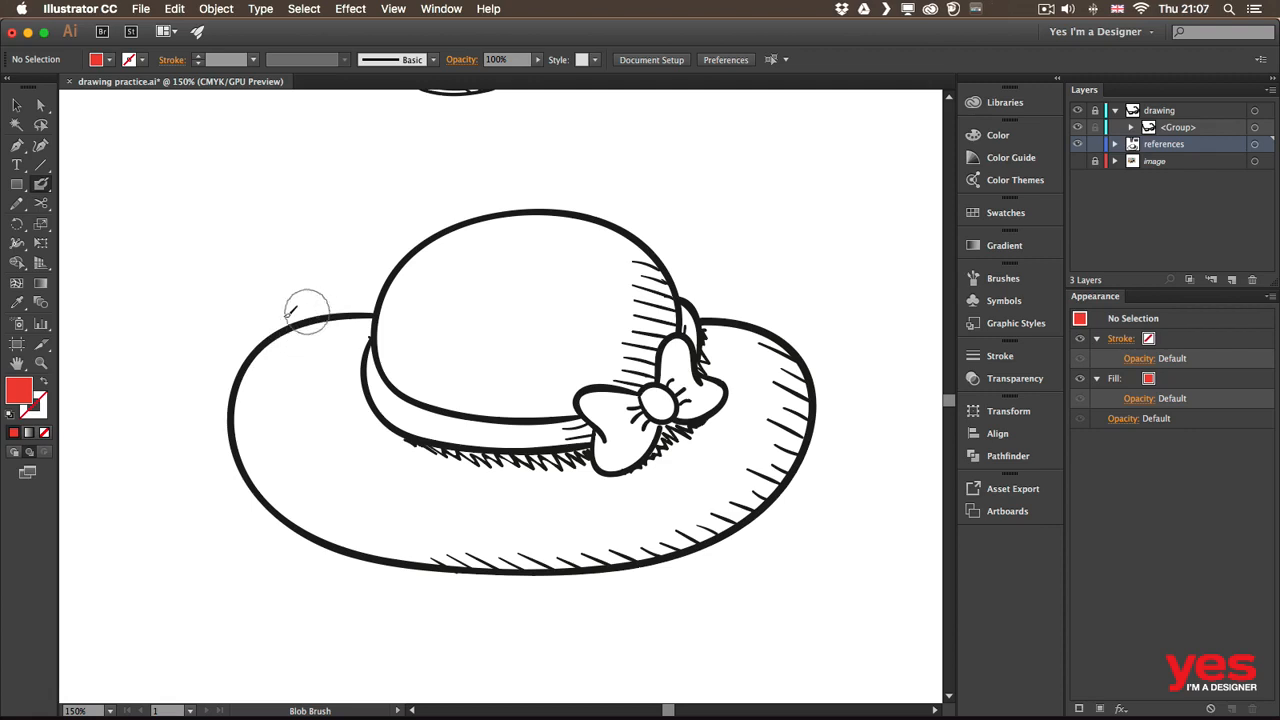
pyautogui.moveTo(283, 318)
pyautogui.mouseDown()
pyautogui.moveTo(249, 356)
pyautogui.moveTo(262, 415)
pyautogui.moveTo(290, 450)
pyautogui.mouseUp()
pyautogui.hotkey('shift', 'x')
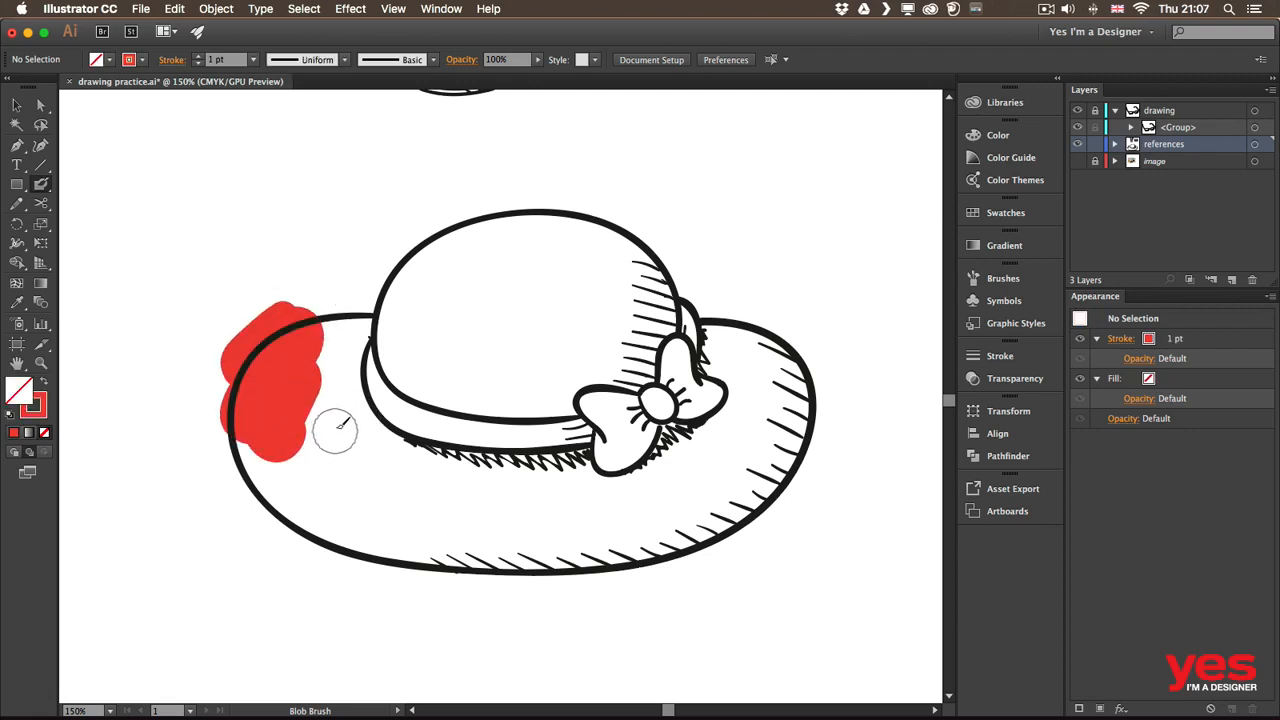
# Step: Expand the references layer and paint the rest of the hat's brim, band, crown and bow red behind the outlines
pyautogui.click(1114, 144)
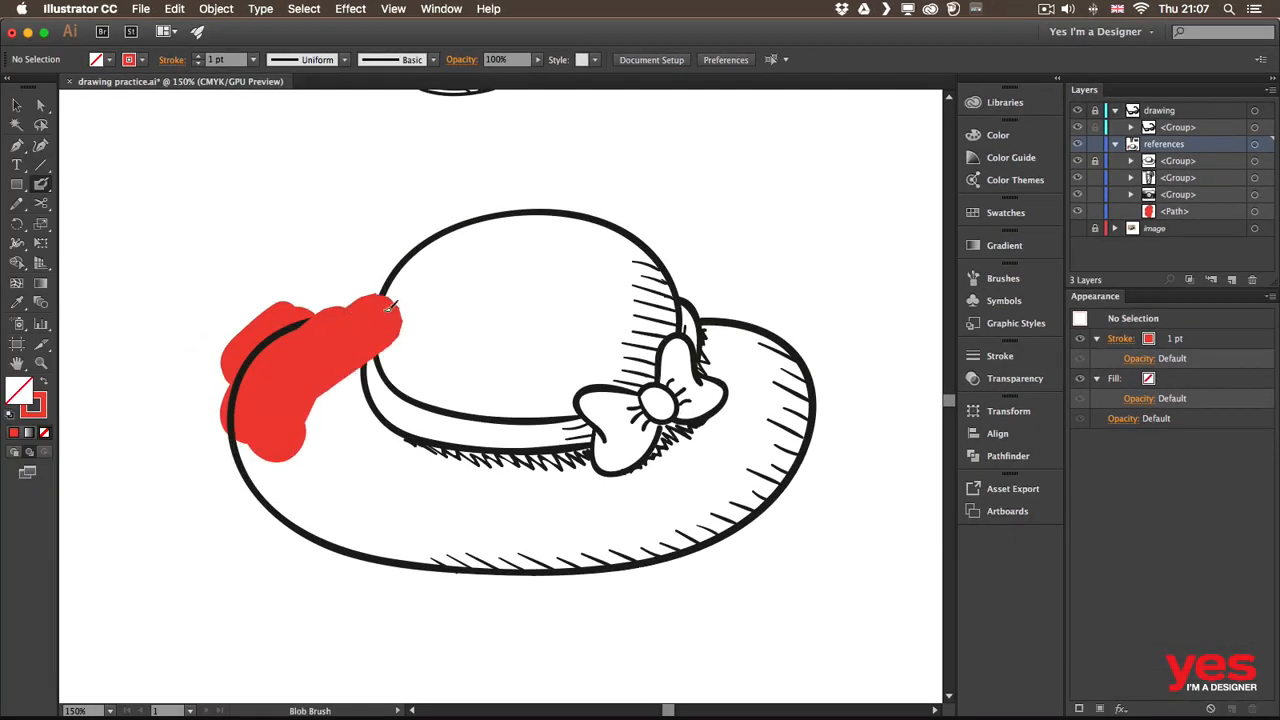
pyautogui.moveTo(330, 330)
pyautogui.mouseDown()
pyautogui.moveTo(286, 434)
pyautogui.moveTo(298, 464)
pyautogui.moveTo(390, 416)
pyautogui.moveTo(525, 448)
pyautogui.moveTo(494, 522)
pyautogui.moveTo(552, 568)
pyautogui.moveTo(745, 455)
pyautogui.moveTo(775, 468)
pyautogui.mouseUp()
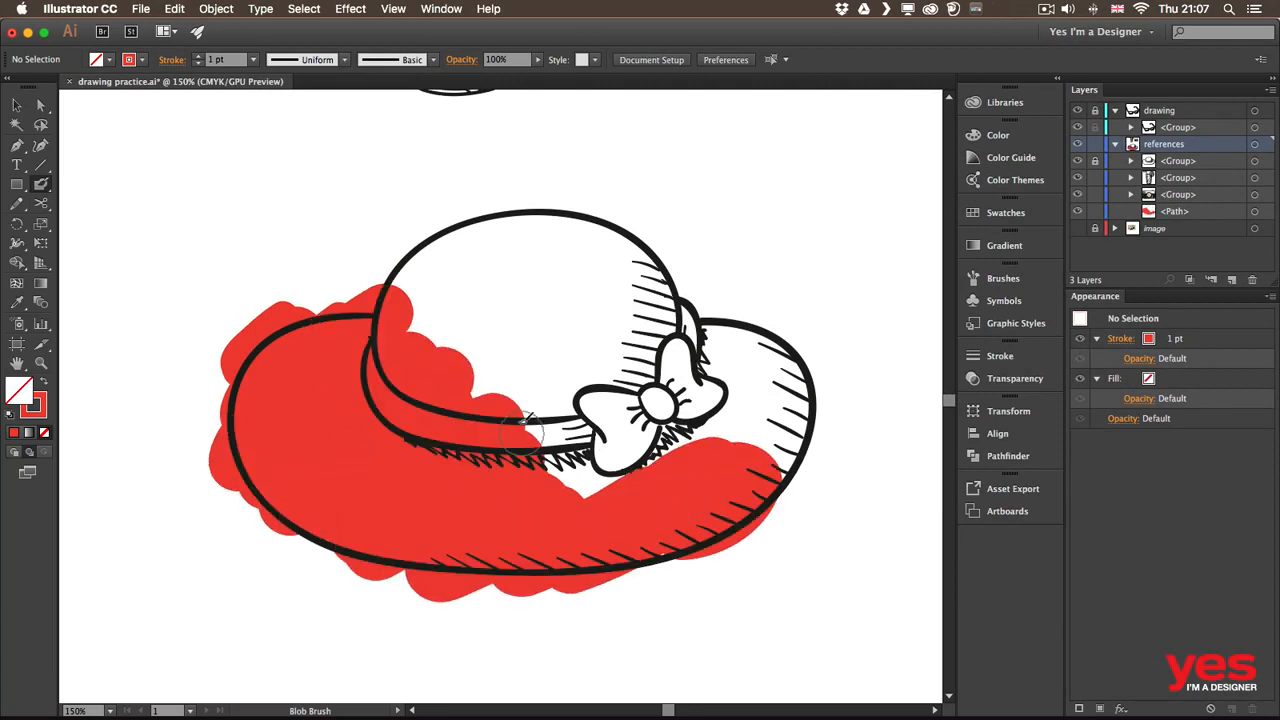
pyautogui.moveTo(490, 420)
pyautogui.mouseDown()
pyautogui.moveTo(665, 410)
pyautogui.moveTo(671, 457)
pyautogui.moveTo(766, 460)
pyautogui.moveTo(800, 348)
pyautogui.moveTo(705, 406)
pyautogui.moveTo(640, 423)
pyautogui.moveTo(537, 408)
pyautogui.moveTo(541, 376)
pyautogui.moveTo(677, 251)
pyautogui.moveTo(522, 381)
pyautogui.mouseUp()
pyautogui.moveTo(400, 245)
pyautogui.mouseDown()
pyautogui.moveTo(588, 225)
pyautogui.moveTo(436, 296)
pyautogui.moveTo(527, 256)
pyautogui.moveTo(517, 296)
pyautogui.moveTo(594, 260)
pyautogui.moveTo(597, 241)
pyautogui.moveTo(594, 277)
pyautogui.mouseUp()
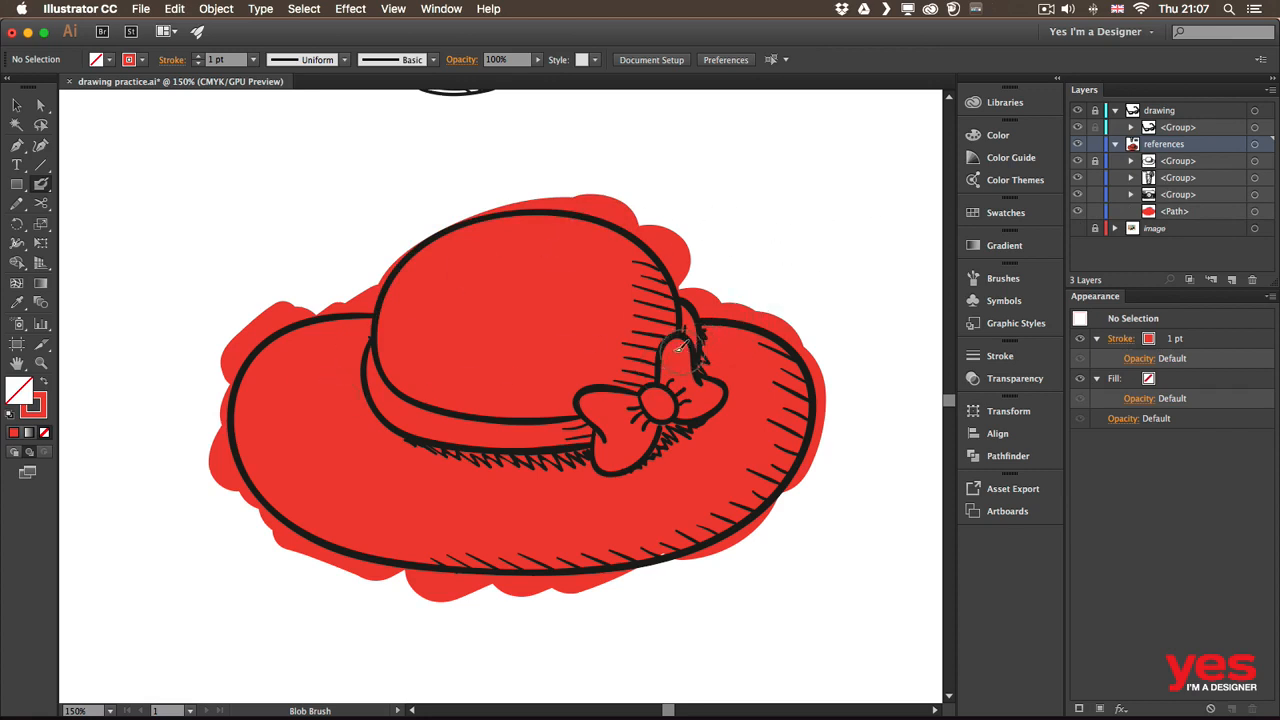
# Step: Set the stroke color to yellow and paint along the hat's band and bow in Draw Behind mode
pyautogui.click(143, 60)
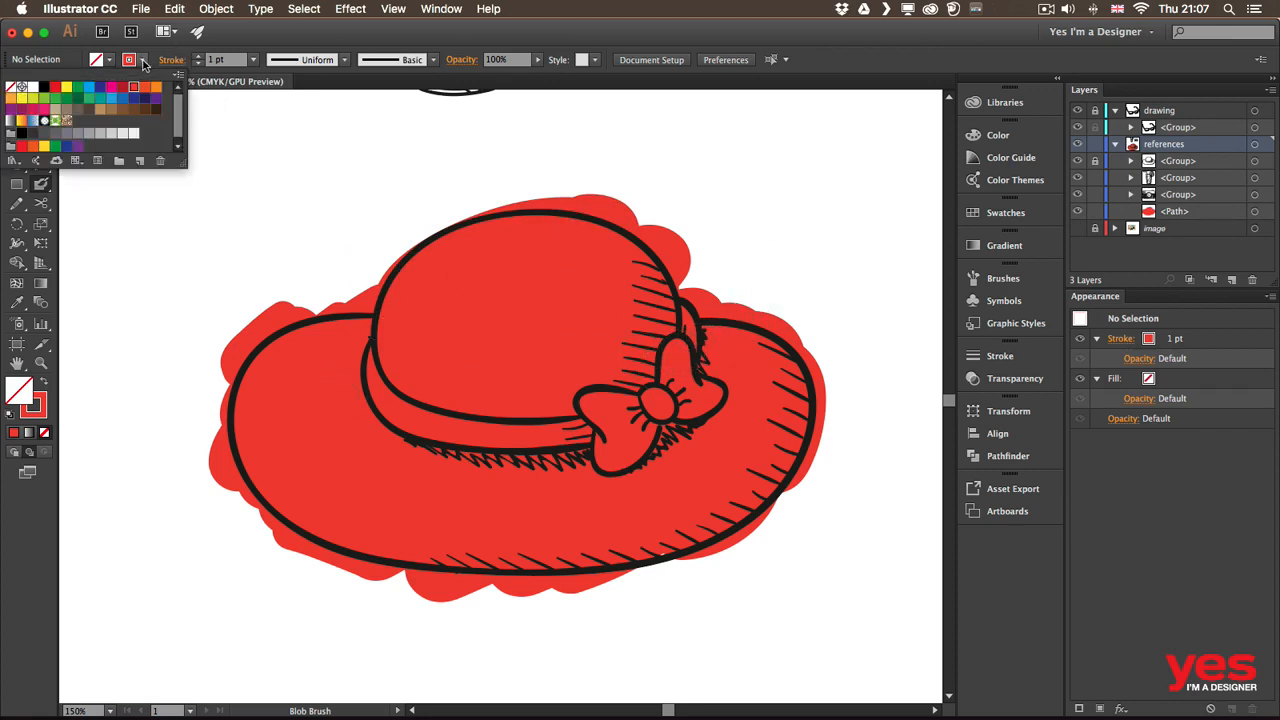
pyautogui.click(67, 89)
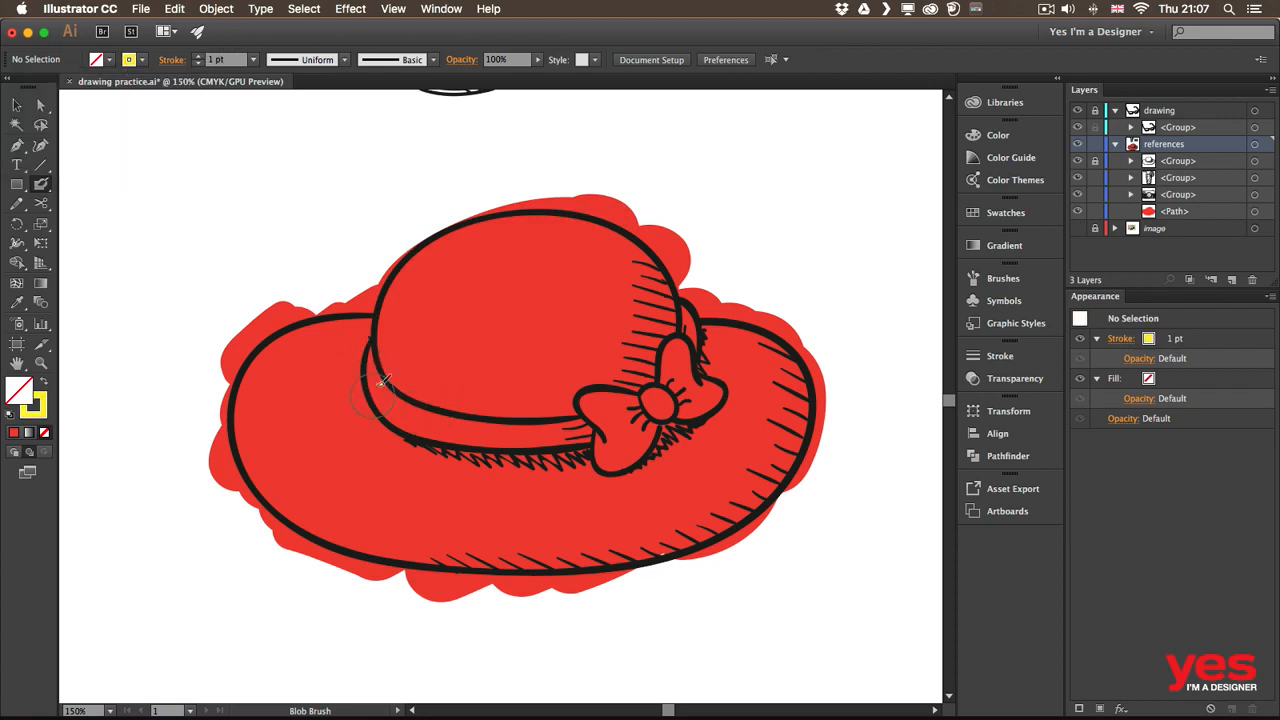
pyautogui.moveTo(371, 347)
pyautogui.mouseDown()
pyautogui.moveTo(366, 362)
pyautogui.moveTo(405, 420)
pyautogui.moveTo(555, 420)
pyautogui.moveTo(605, 405)
pyautogui.moveTo(622, 425)
pyautogui.moveTo(575, 440)
pyautogui.moveTo(635, 432)
pyautogui.moveTo(684, 377)
pyautogui.moveTo(705, 405)
pyautogui.moveTo(686, 306)
pyautogui.mouseUp()
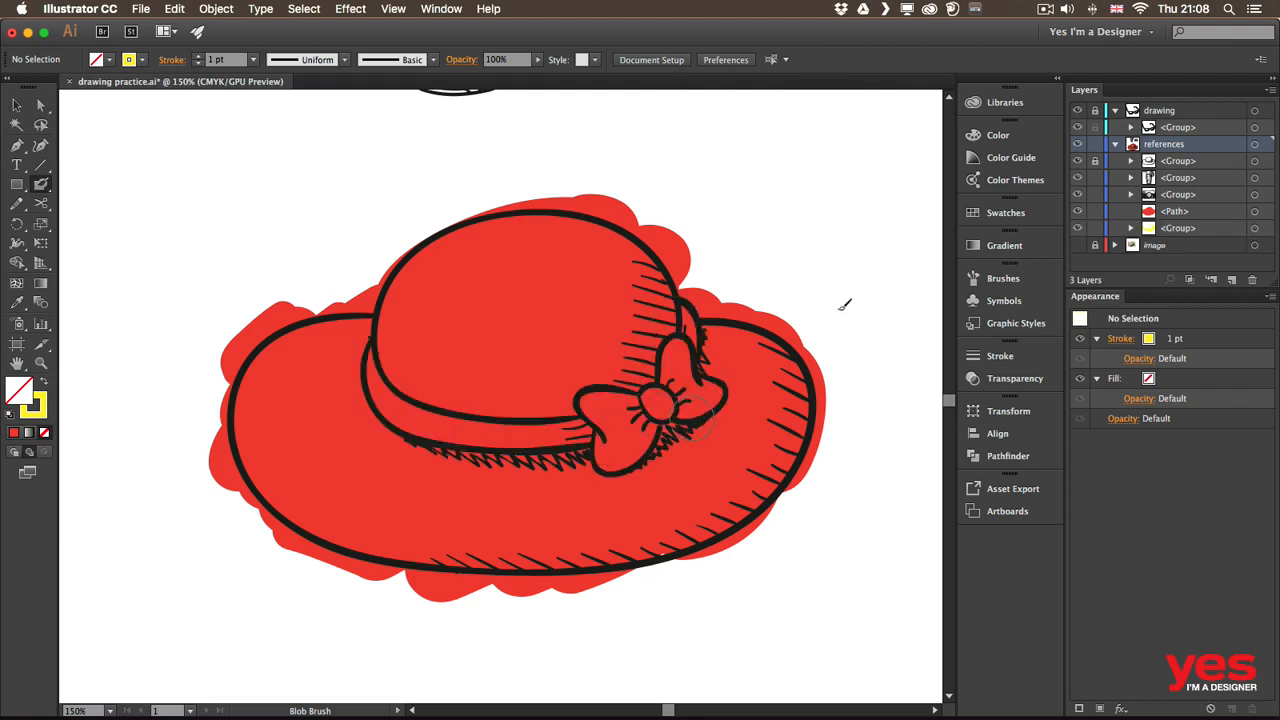
# Step: Move the yellow group above the red path in the references layer's stacking order
pyautogui.click(1195, 228)
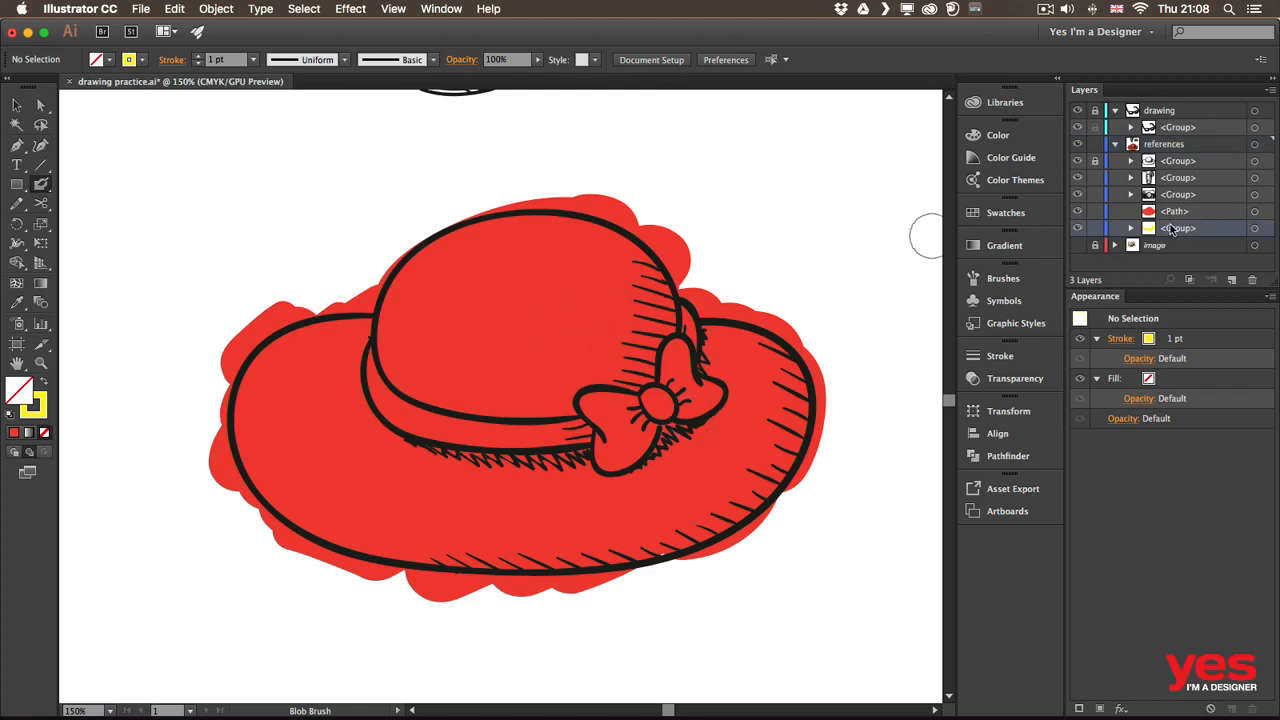
pyautogui.moveTo(1172, 228); pyautogui.dragTo(1176, 204)
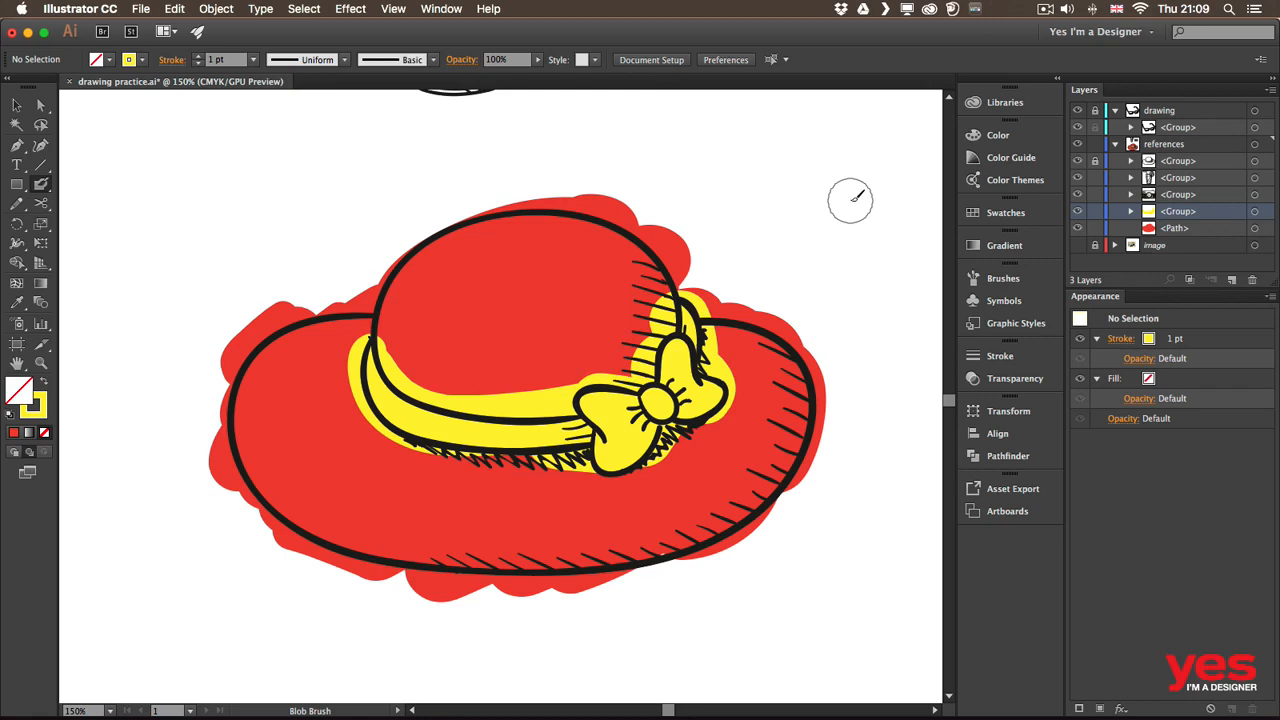
# Step: Unlock the hat outline, select it with both color shapes, and subtract the red areas outside the outline with the Shape Builder
pyautogui.press('v')
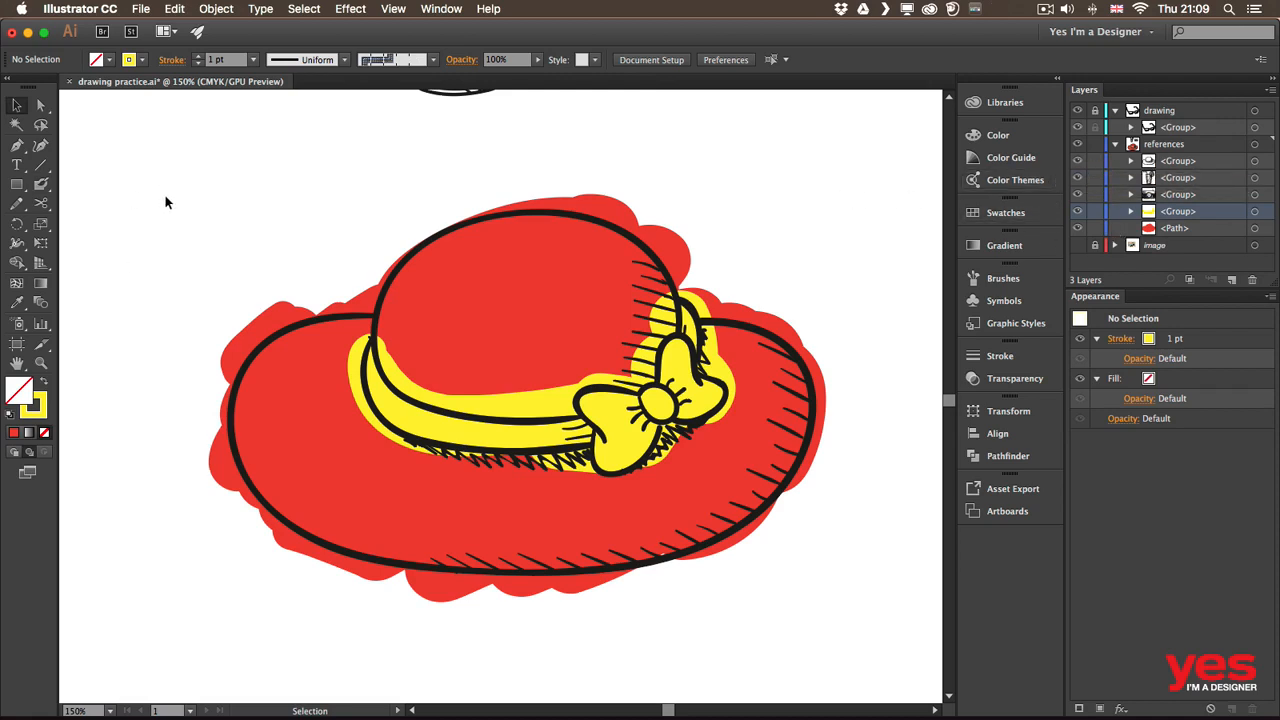
pyautogui.moveTo(158, 185); pyautogui.dragTo(891, 643)
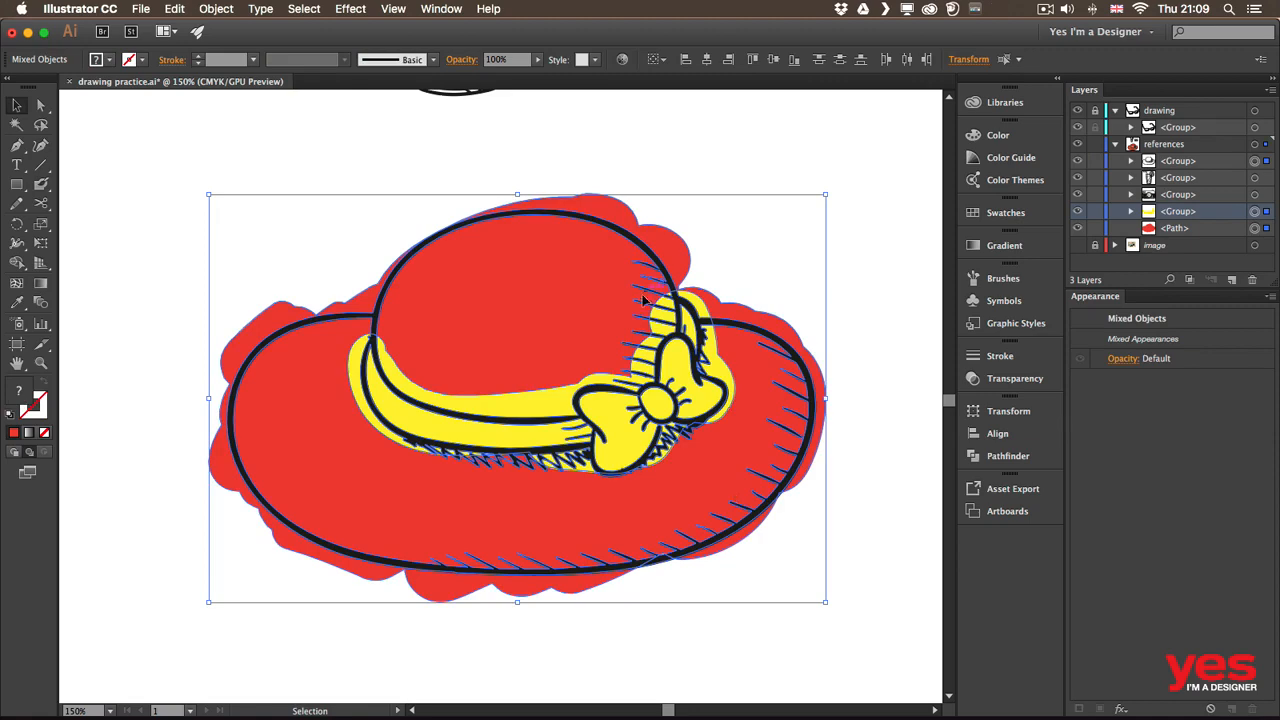
pyautogui.hotkey('shift', 'm')
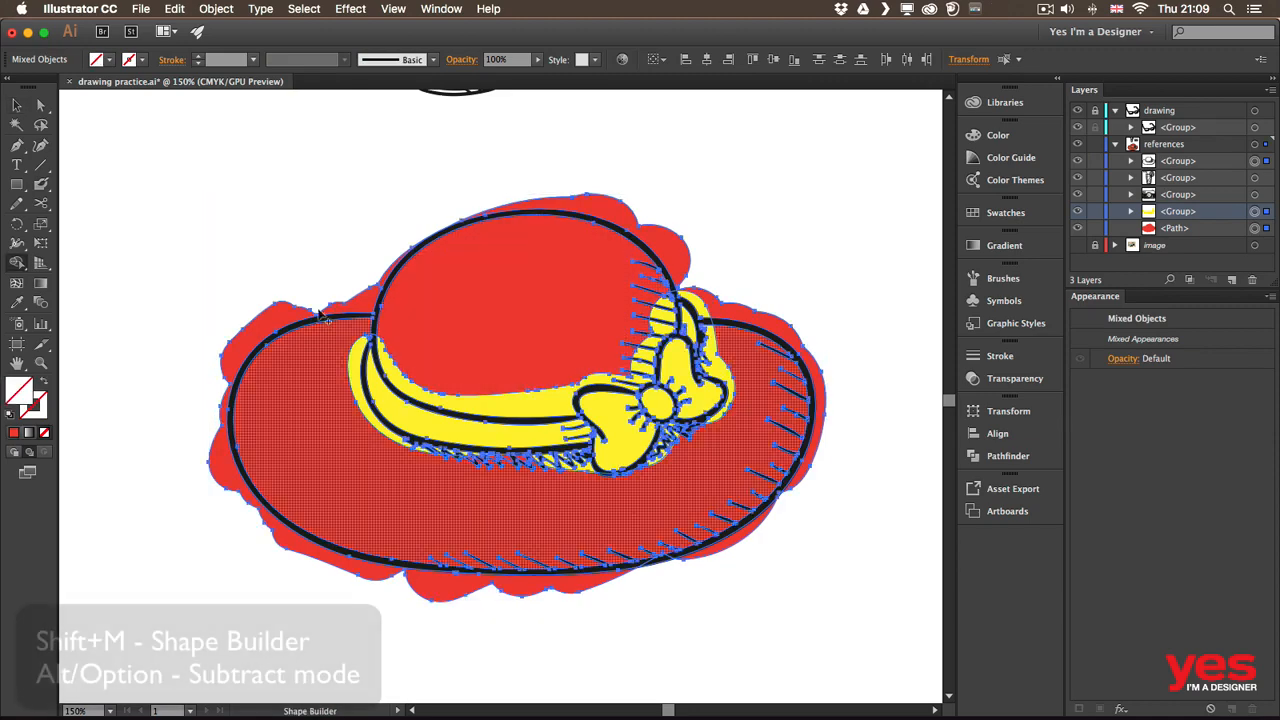
pyautogui.keyDown('alt'); pyautogui.click(240, 342); pyautogui.keyUp('alt')
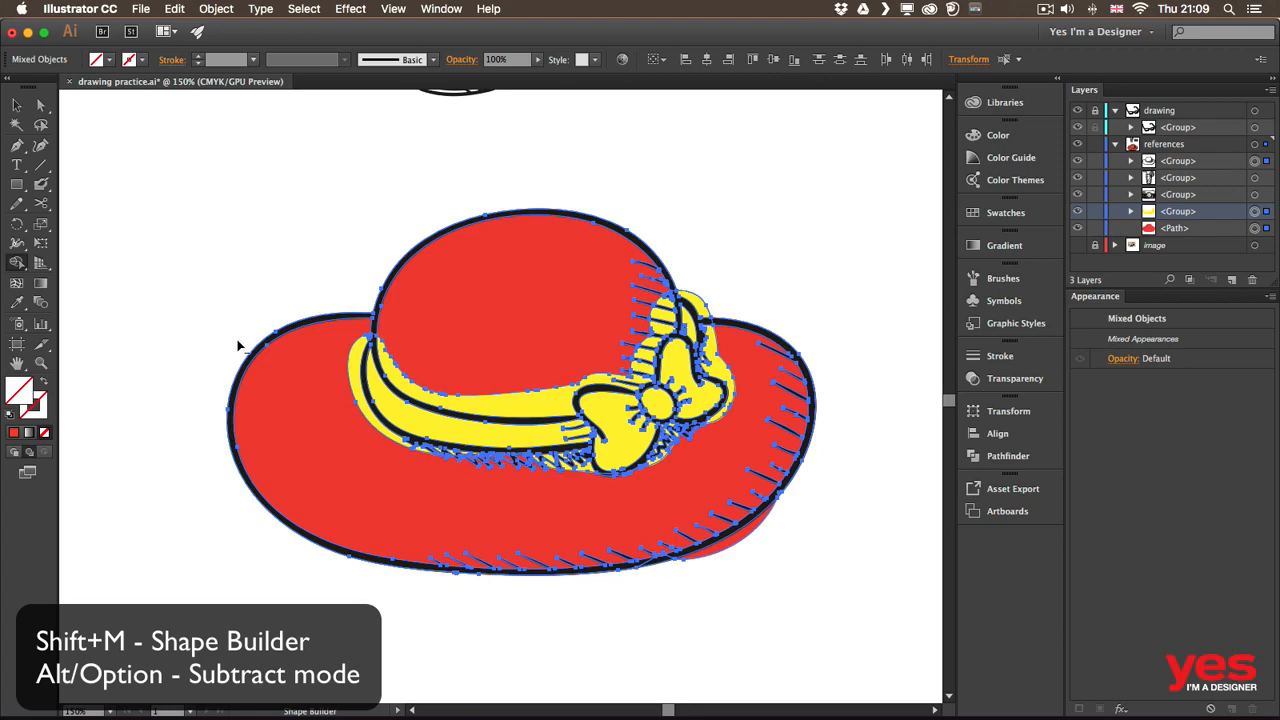
pyautogui.keyDown('alt'); pyautogui.click(746, 541); pyautogui.keyUp('alt')
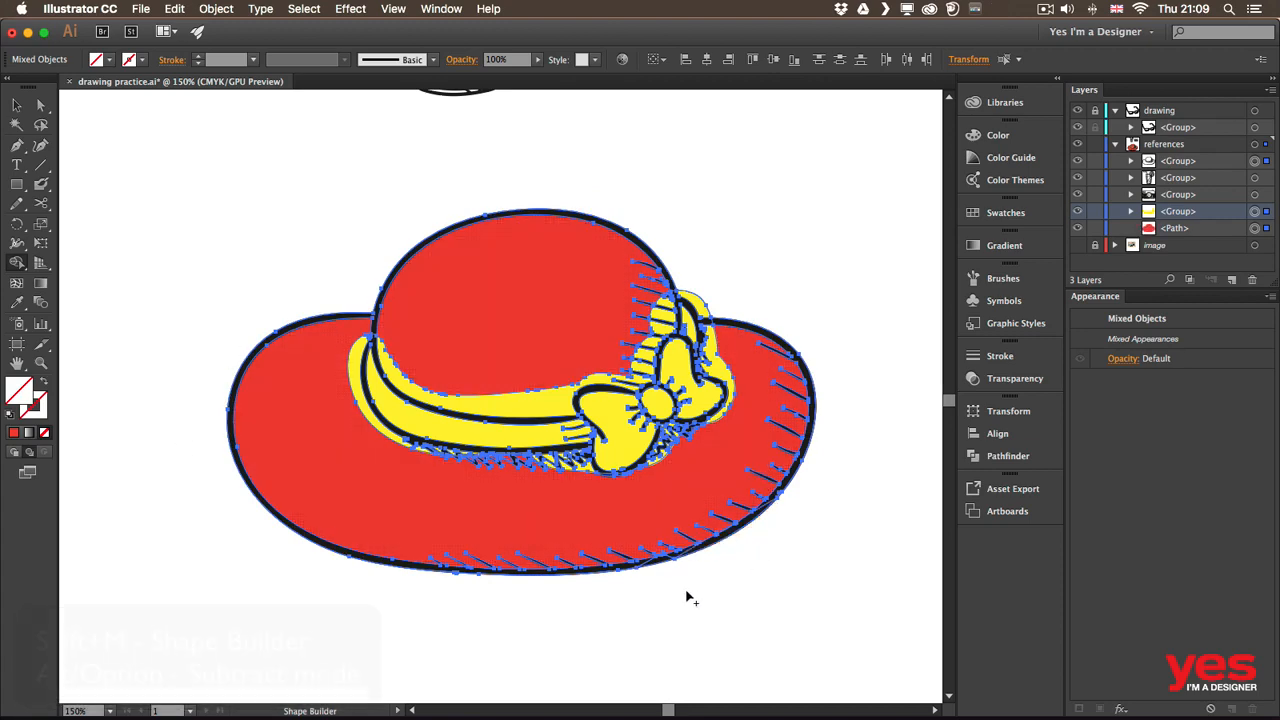
pyautogui.press('v')
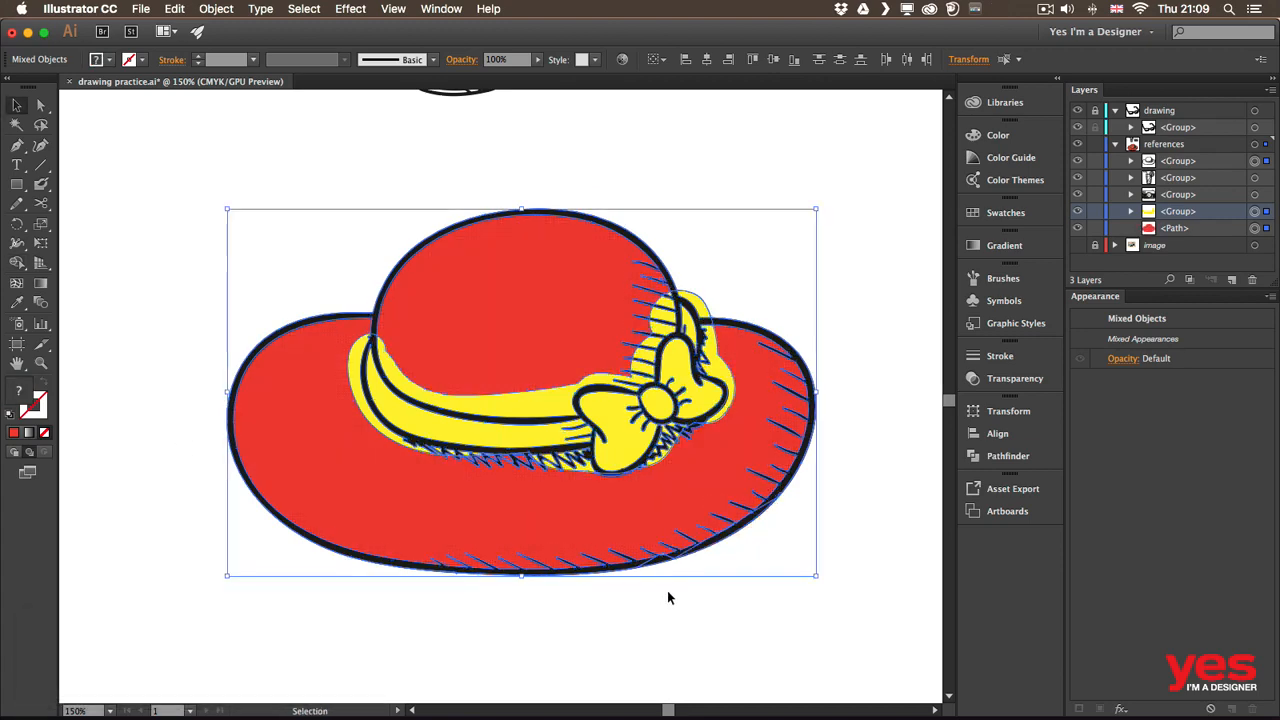
pyautogui.click(870, 430)
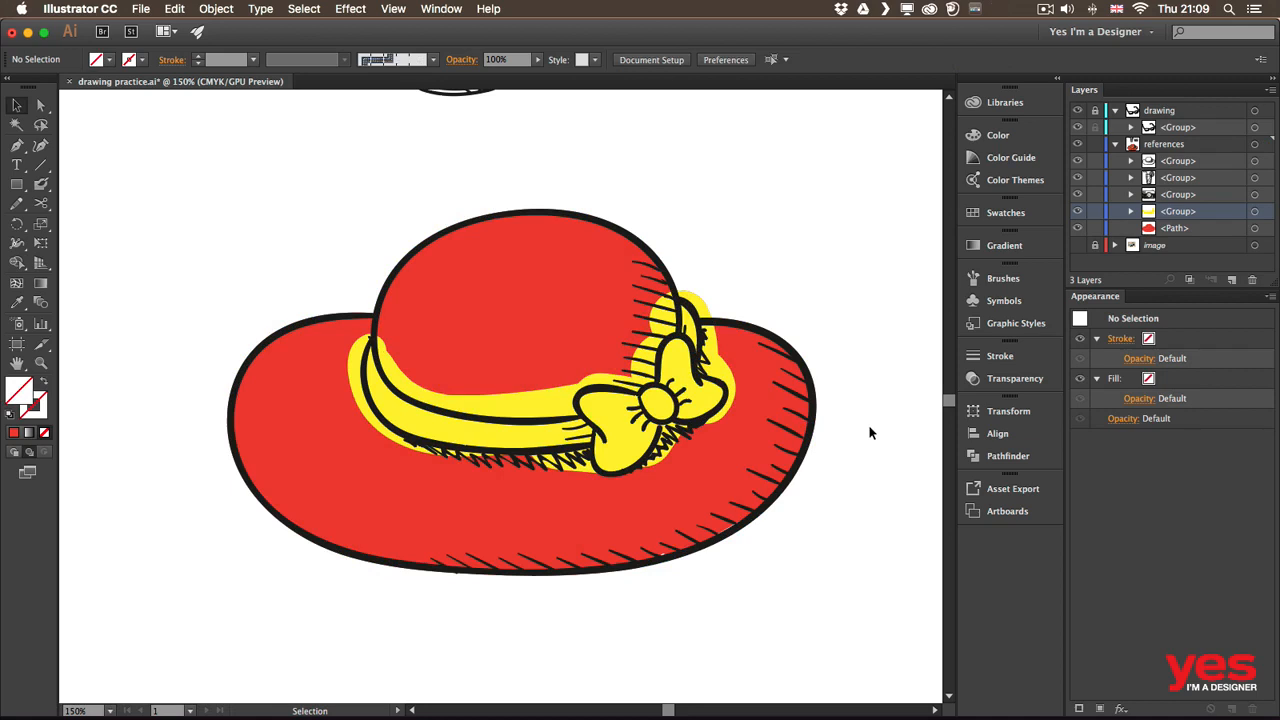
# Step: Lock the red path, select the hat outline and yellow group, and subtract the yellow overflow around the band and bow with the Shape Builder
pyautogui.press('super+a')
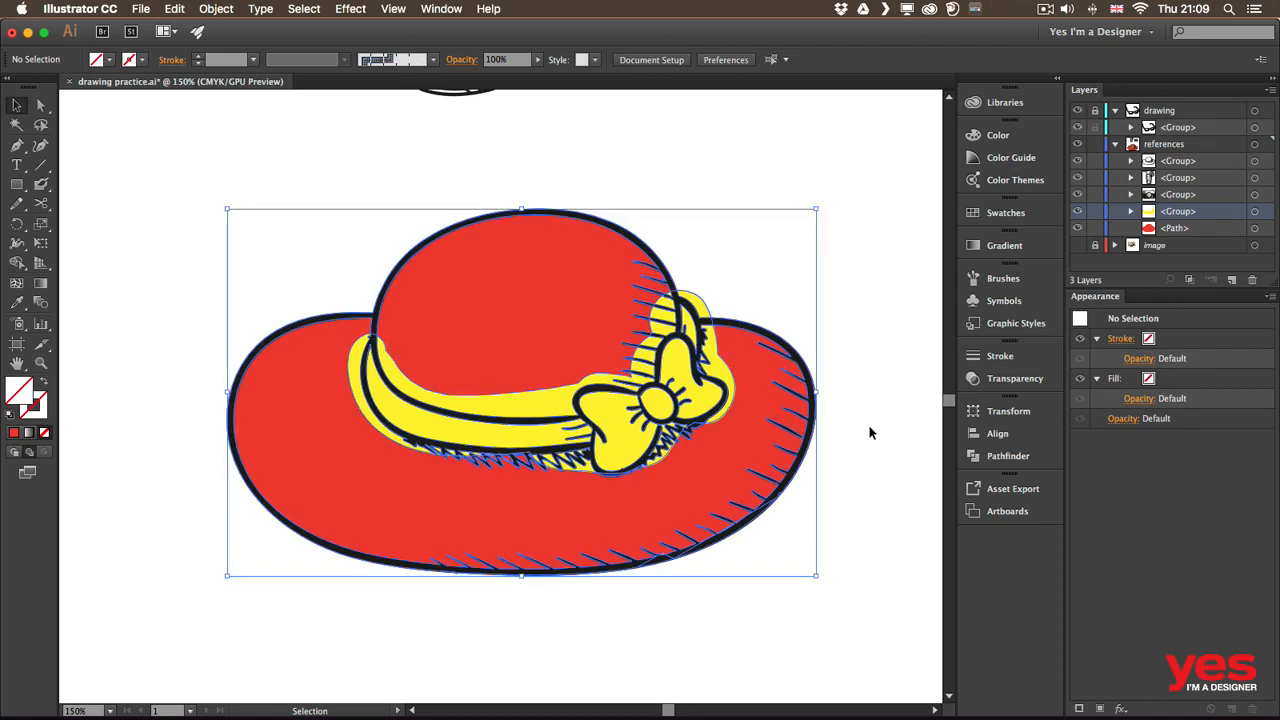
pyautogui.click(1094, 229)
pyautogui.moveTo(302, 205); pyautogui.dragTo(782, 564)
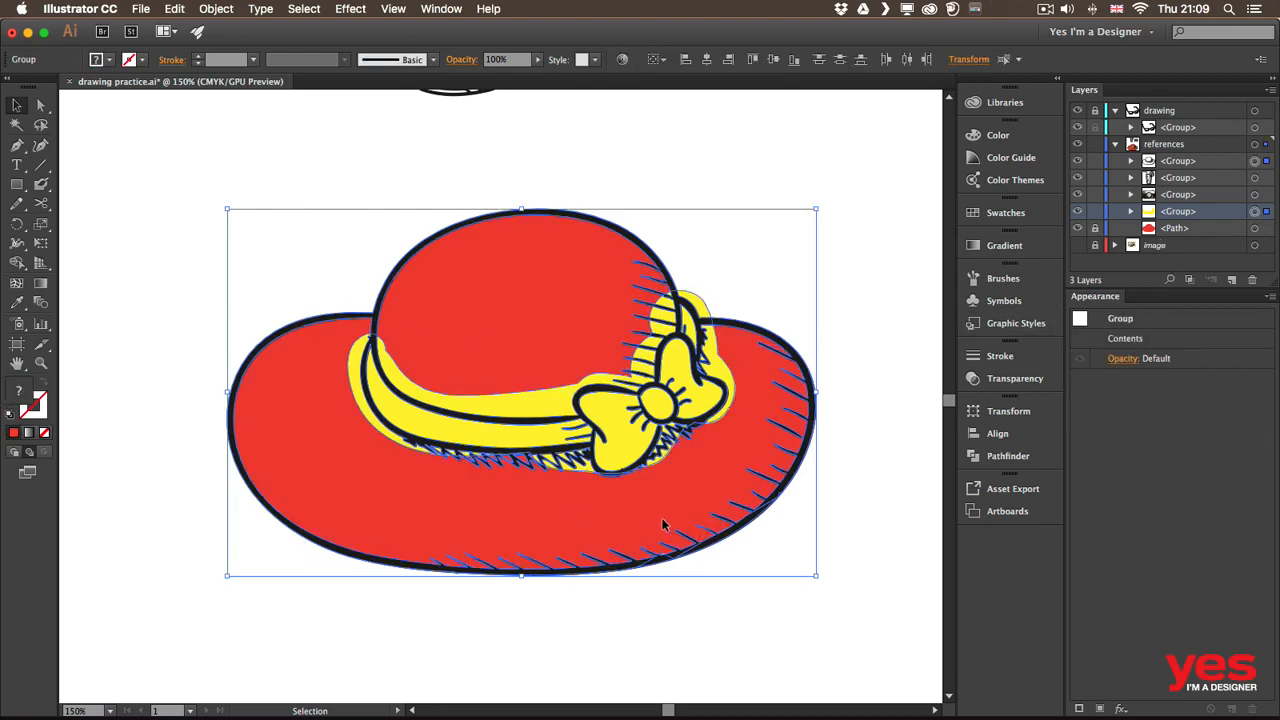
pyautogui.hotkey('shift', 'b')
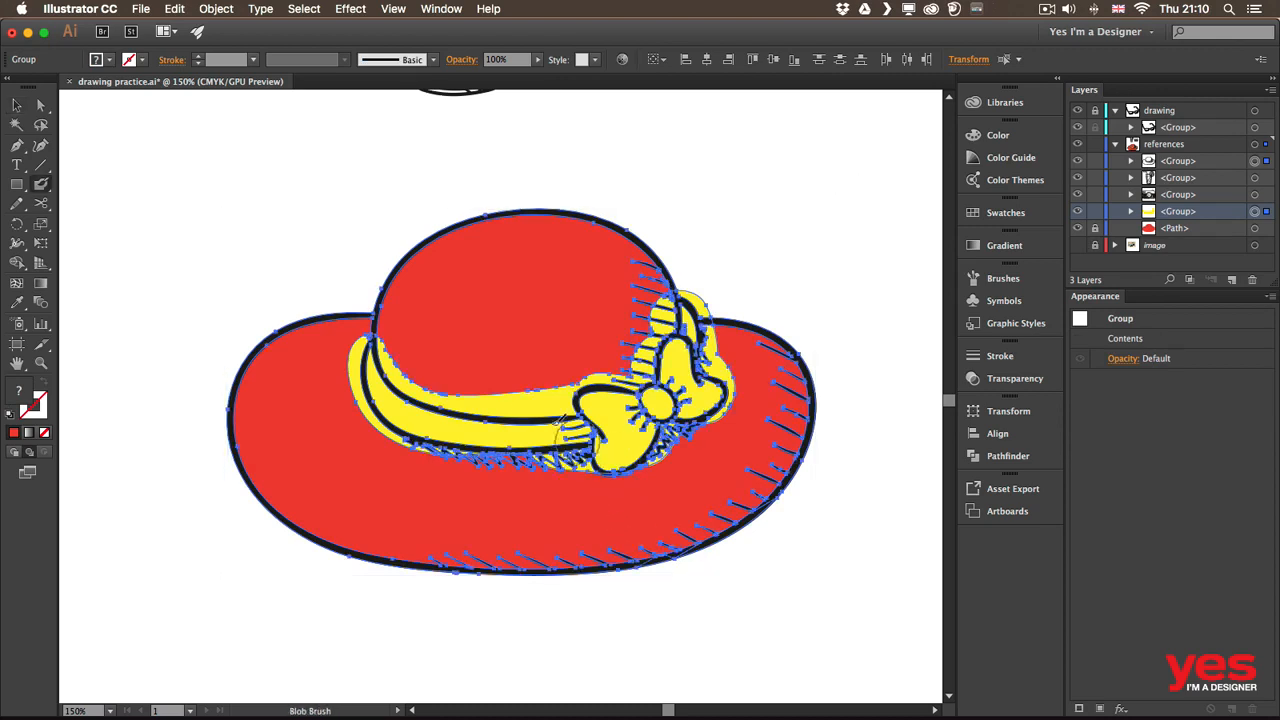
pyautogui.hotkey('shift', 'm')
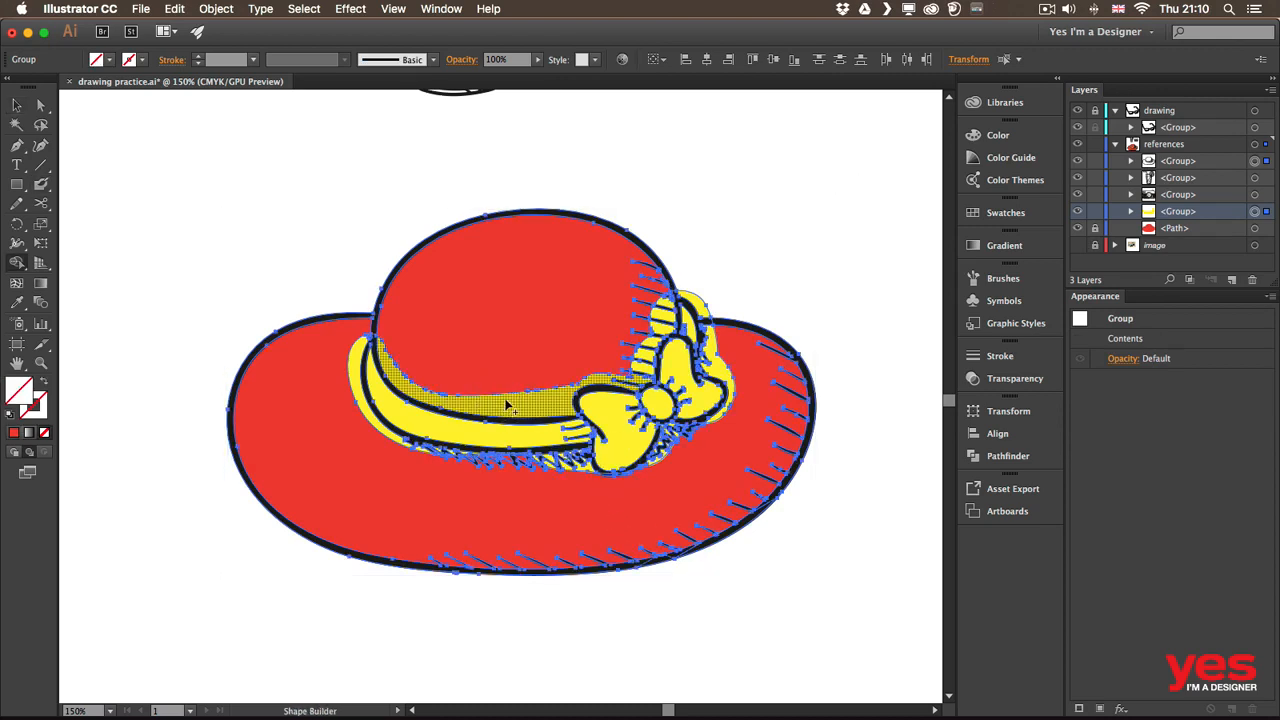
pyautogui.moveTo(518, 403); pyautogui.dragTo(540, 360)
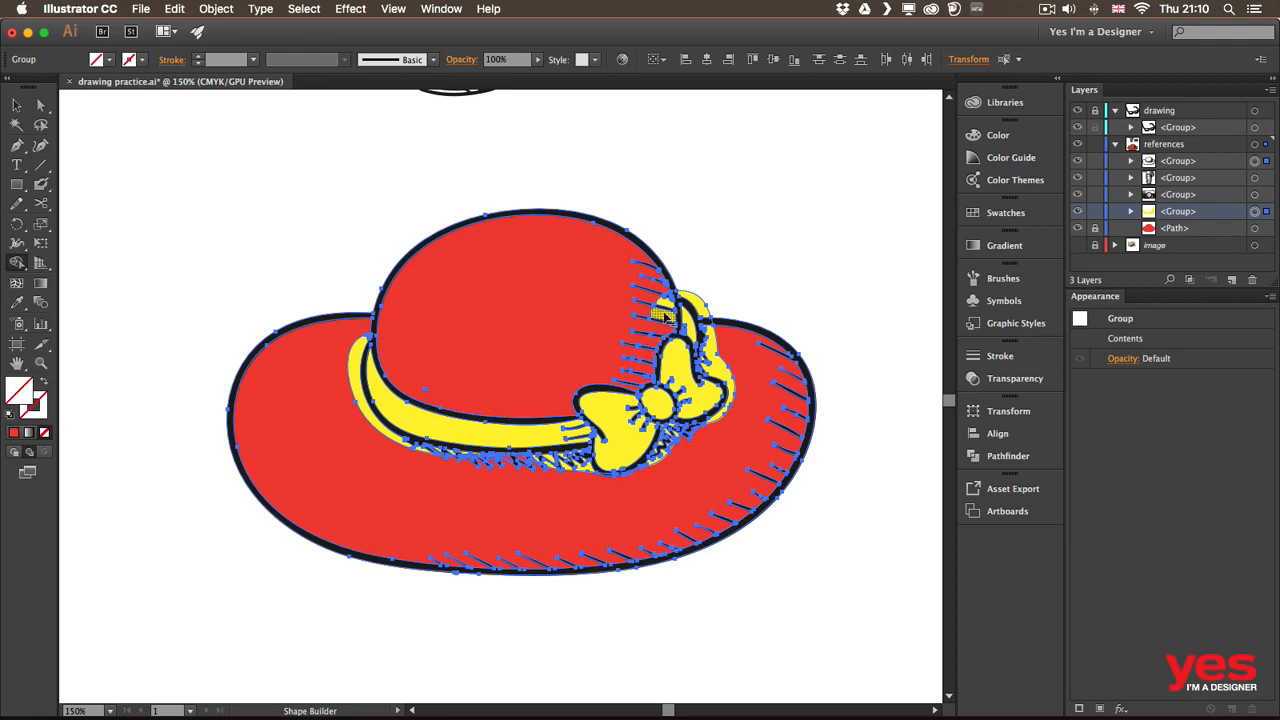
pyautogui.press('v')
pyautogui.click(830, 208)
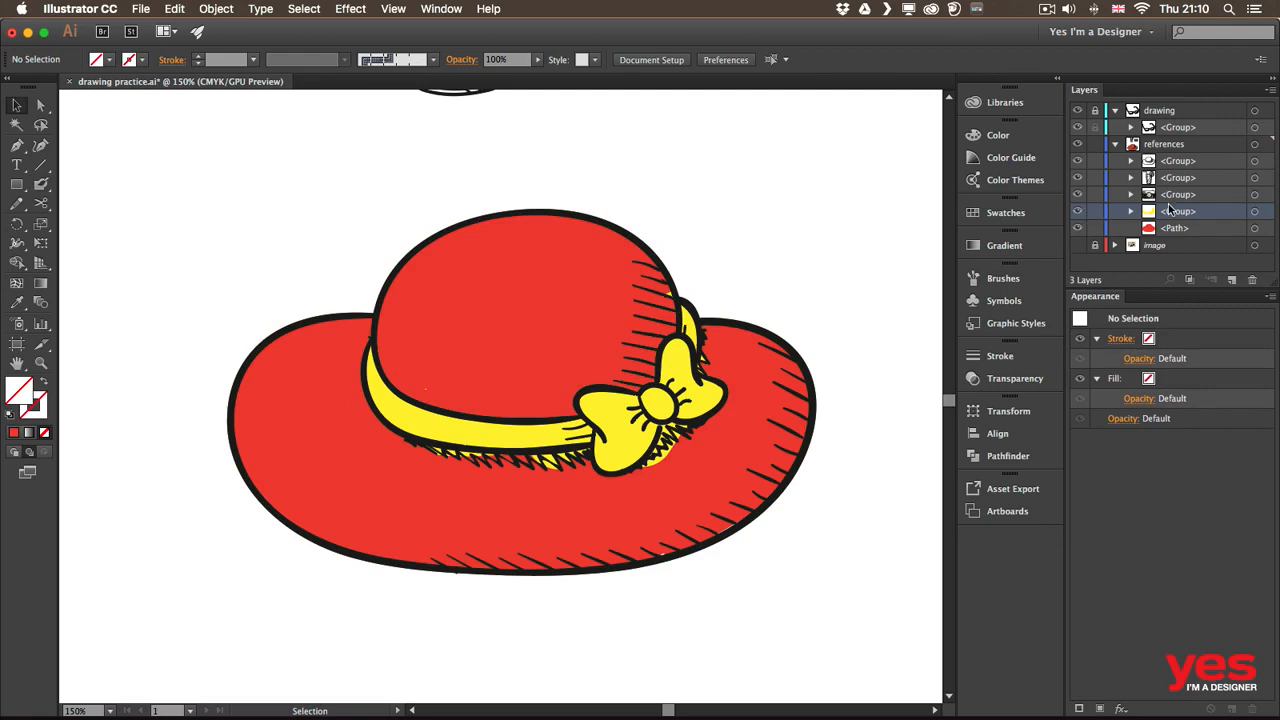
# Step: Select the yellow group, activate the Eraser, and review its tool options without changing them
pyautogui.click(497, 427)
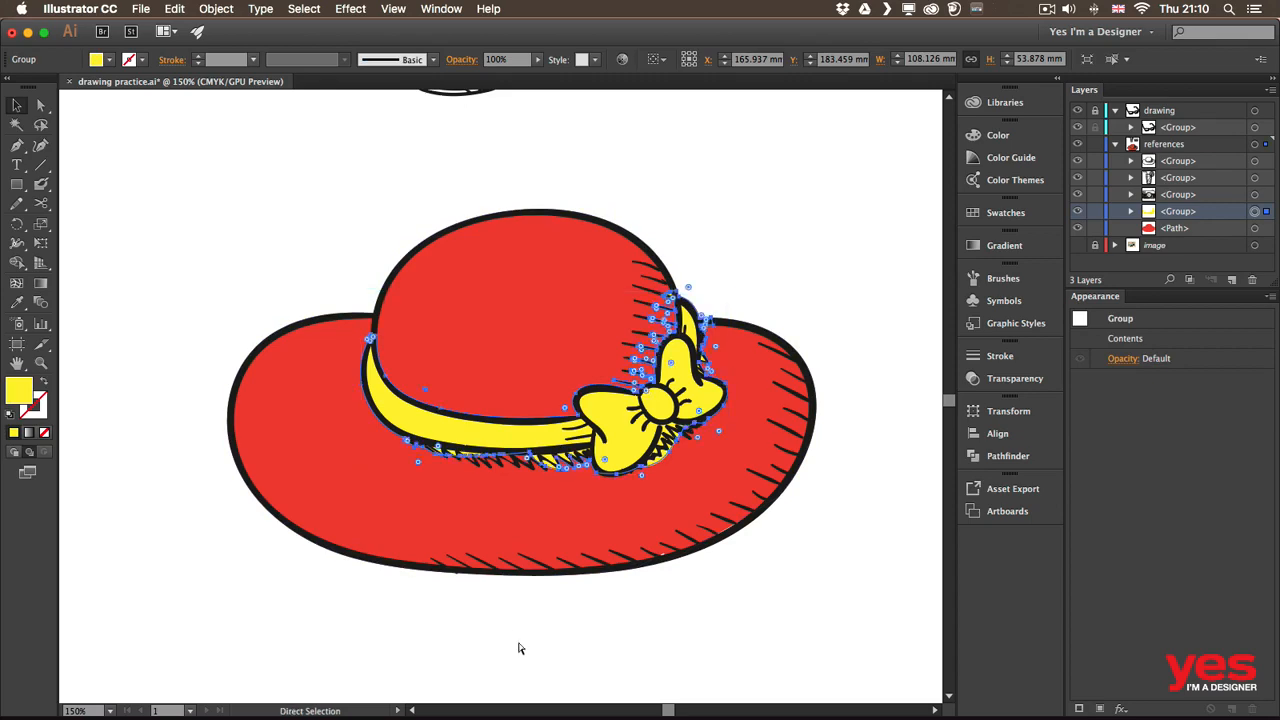
pyautogui.press('super+equal')
pyautogui.press('super+equal')
pyautogui.moveTo(658, 407); pyautogui.dragTo(498, 301)
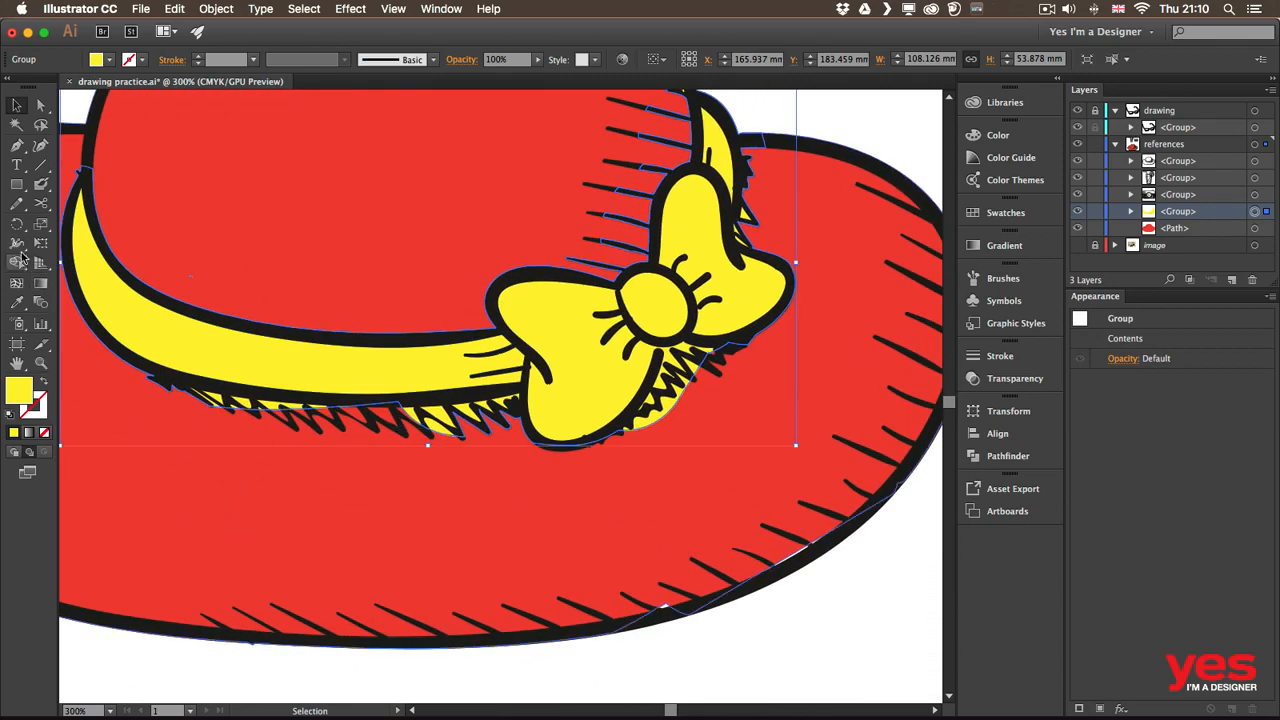
pyautogui.hotkey('shift', 'e')
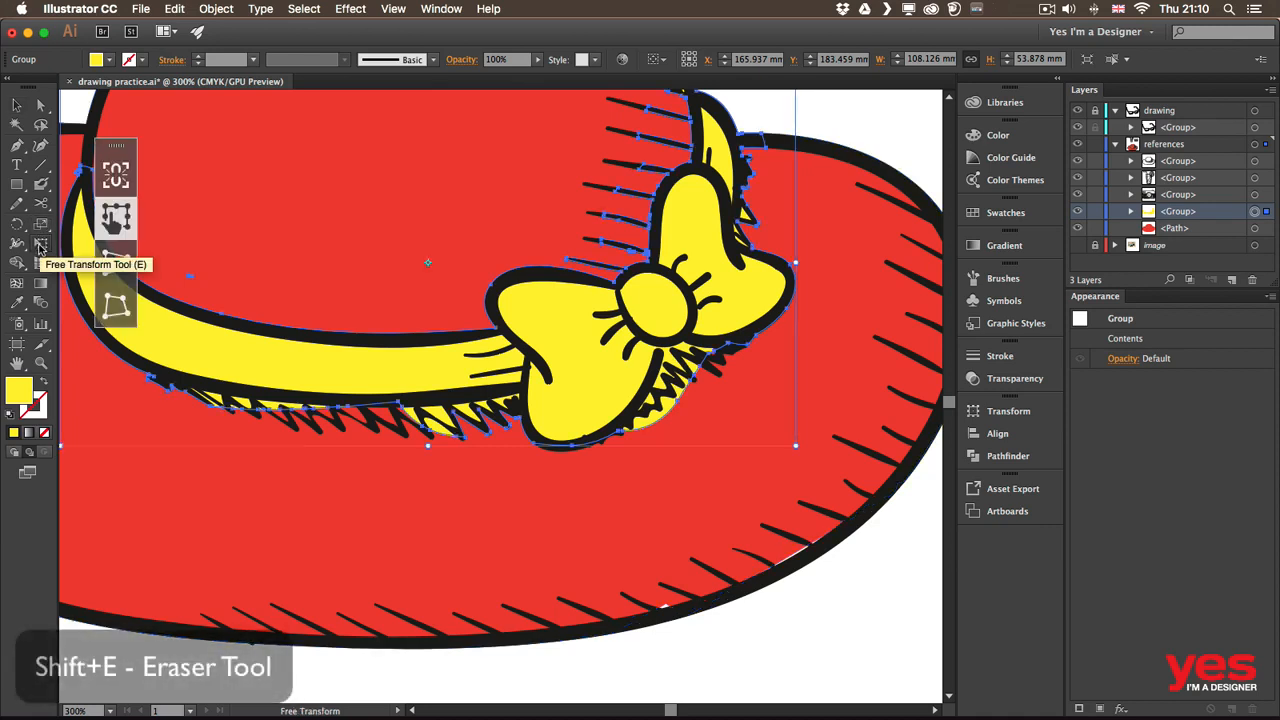
pyautogui.click(40, 204)
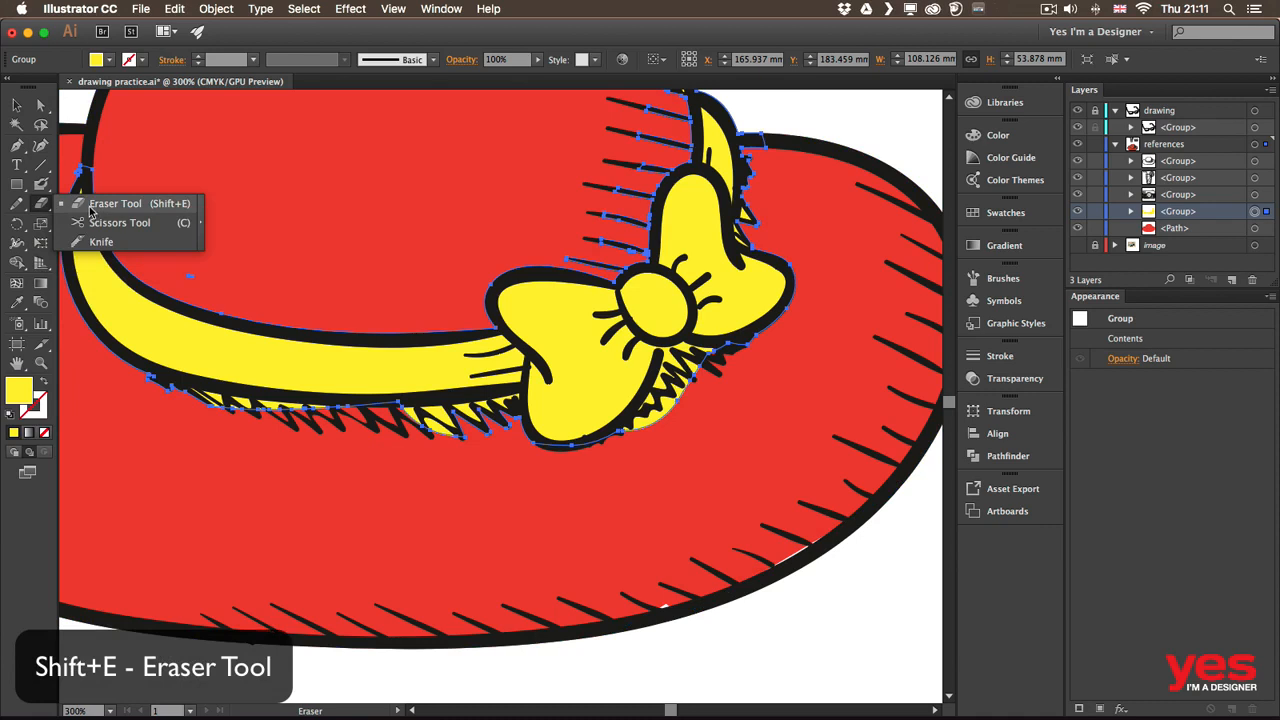
pyautogui.click(90, 206)
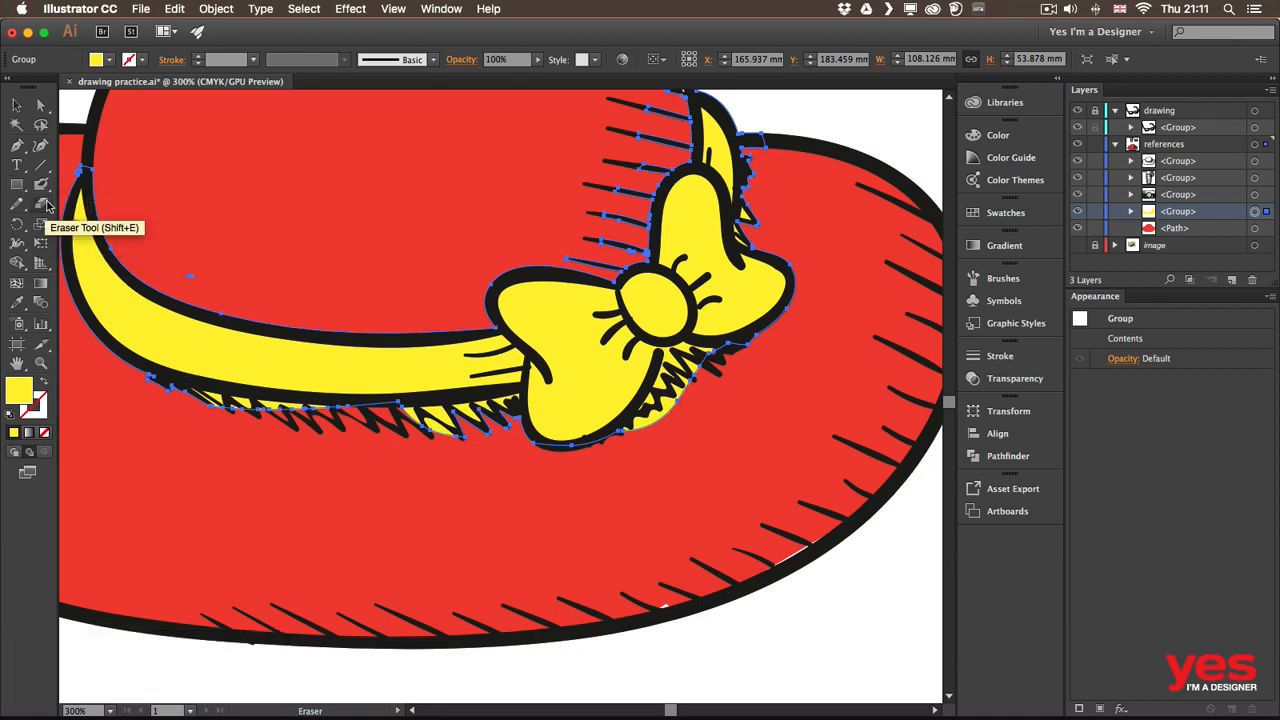
pyautogui.doubleClick(44, 205)
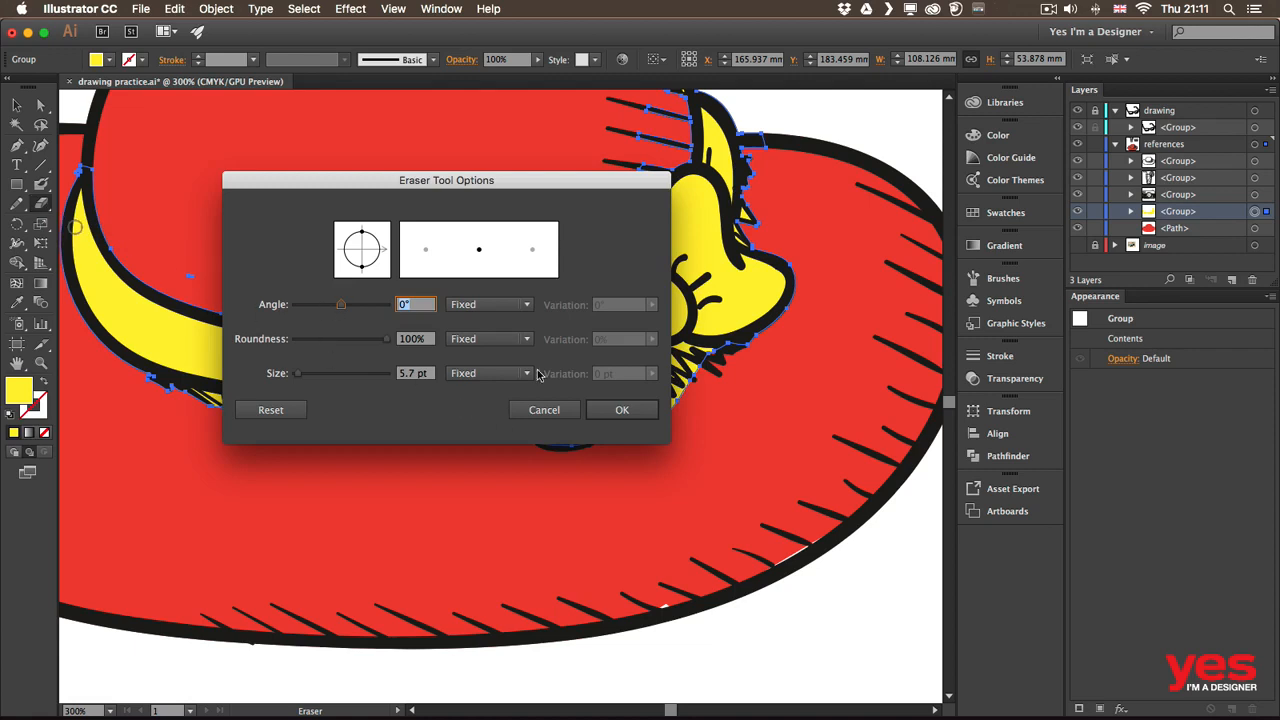
pyautogui.click(603, 405)
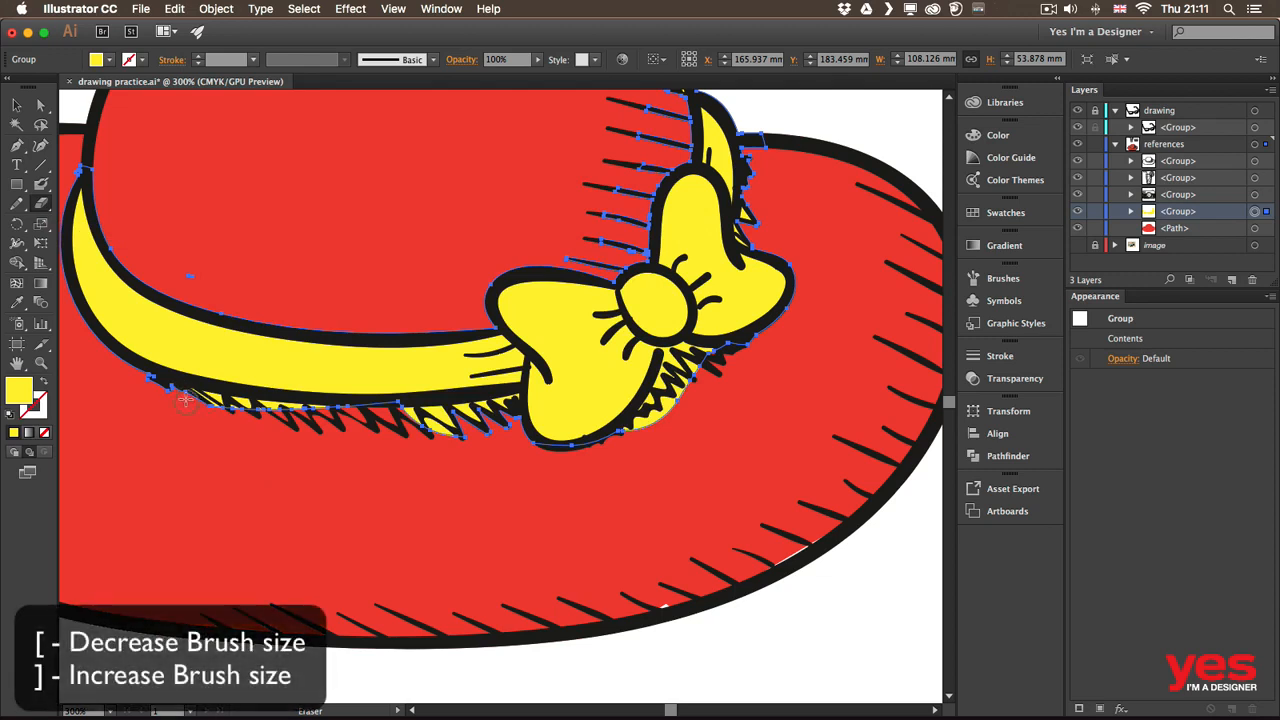
# Step: Erase the leftover yellow from the shading strokes beneath the hat's band and around the bow, then deselect the group
pyautogui.moveTo(185, 400); pyautogui.dragTo(258, 412)
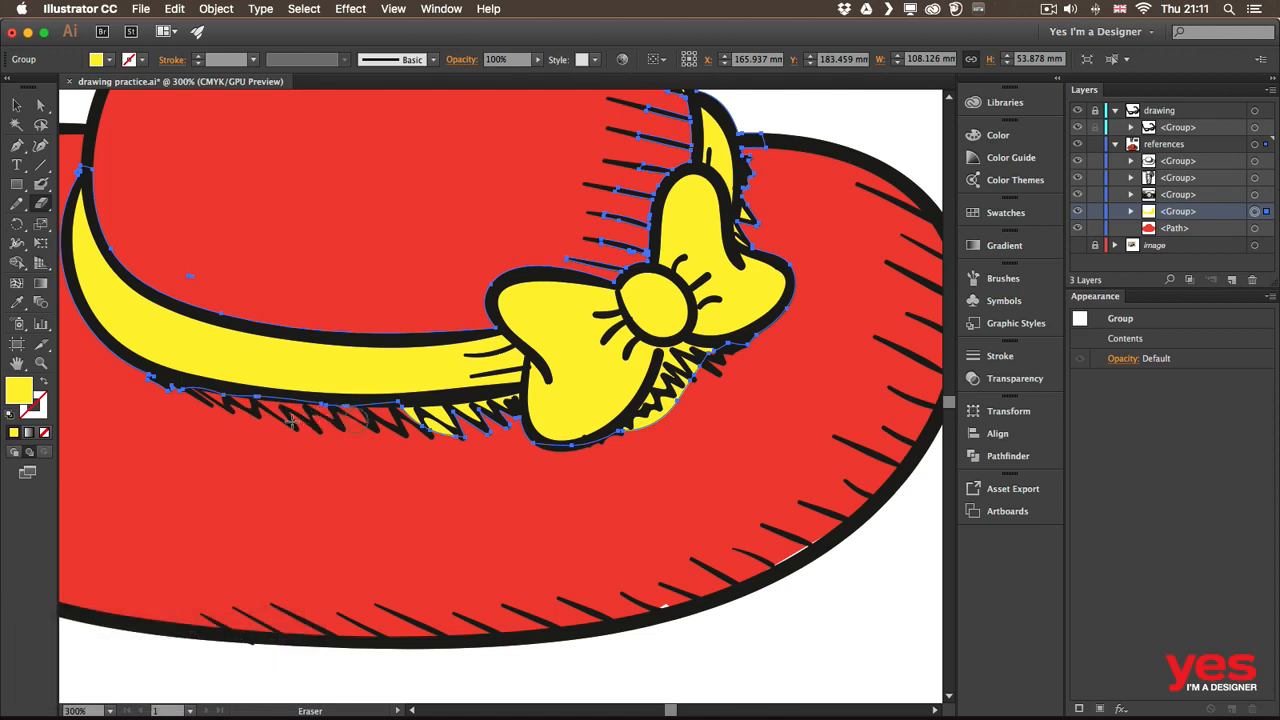
pyautogui.moveTo(390, 432)
pyautogui.mouseDown()
pyautogui.moveTo(455, 417)
pyautogui.moveTo(462, 436)
pyautogui.moveTo(502, 418)
pyautogui.moveTo(477, 420)
pyautogui.moveTo(487, 434)
pyautogui.moveTo(510, 408)
pyautogui.moveTo(452, 418)
pyautogui.mouseUp()
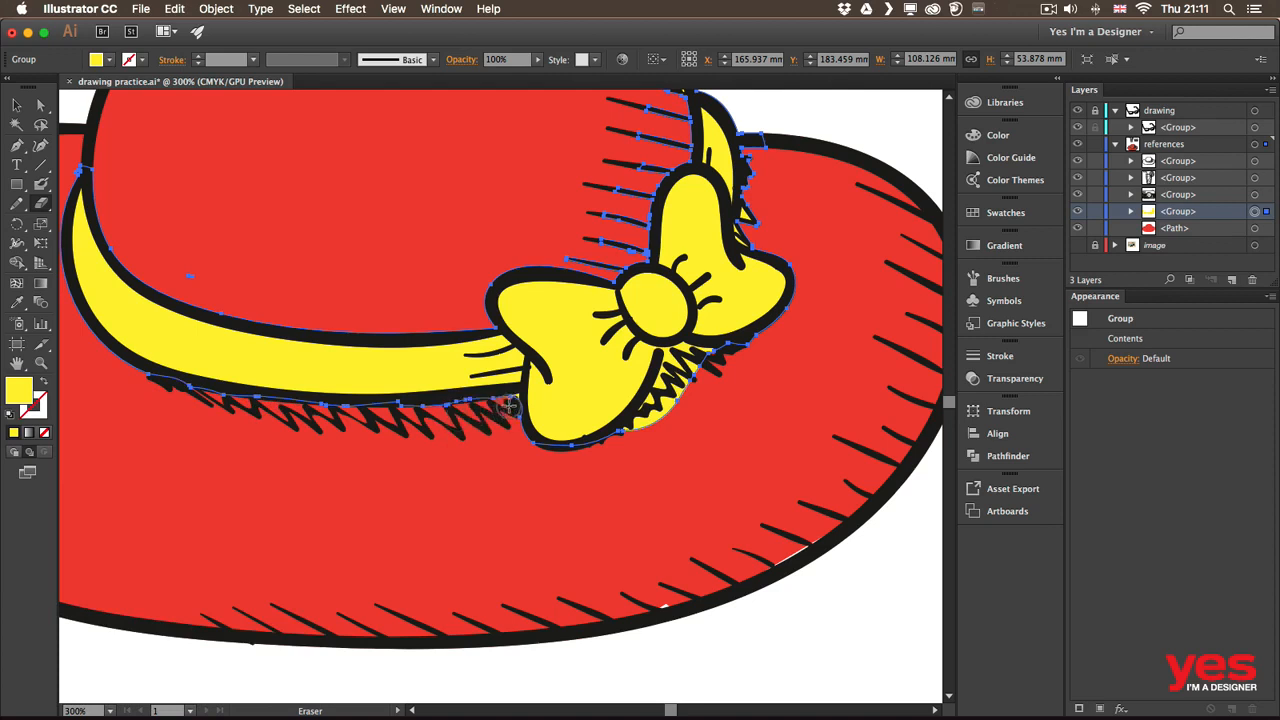
pyautogui.moveTo(663, 428)
pyautogui.mouseDown()
pyautogui.moveTo(630, 438)
pyautogui.moveTo(678, 350)
pyautogui.moveTo(705, 365)
pyautogui.moveTo(724, 356)
pyautogui.mouseUp()
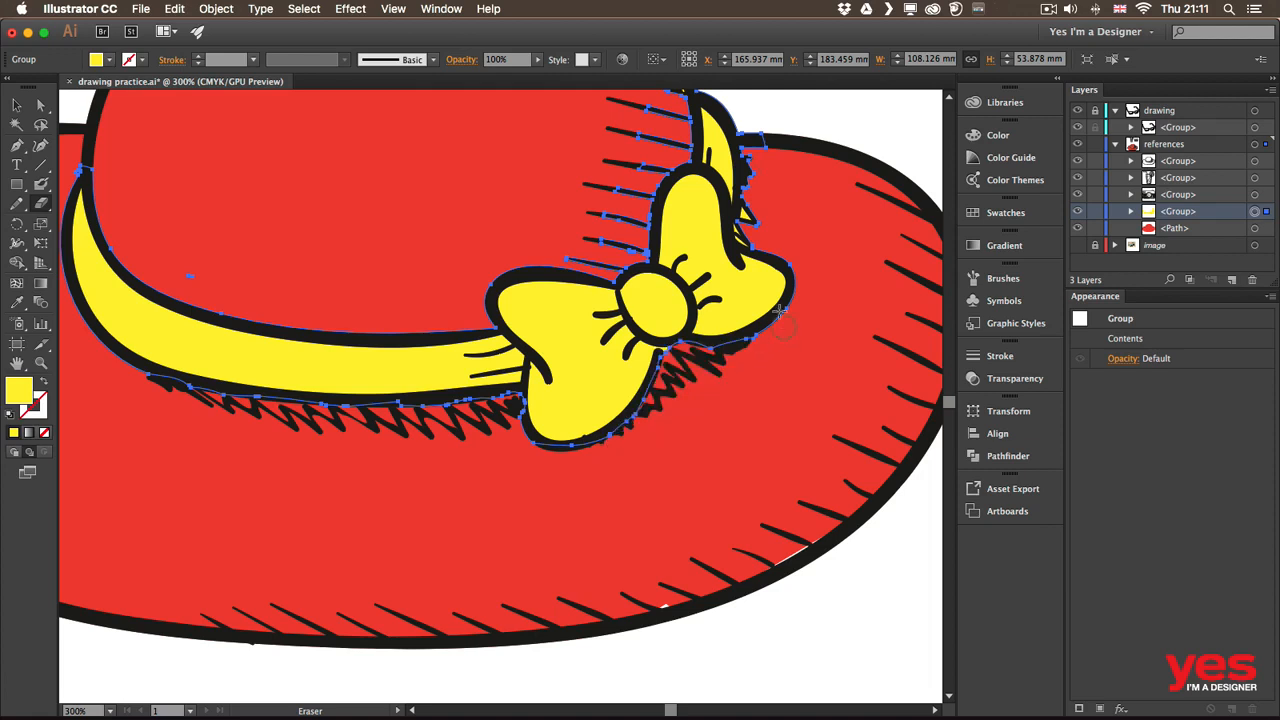
pyautogui.moveTo(745, 214)
pyautogui.mouseDown()
pyautogui.moveTo(747, 230)
pyautogui.moveTo(748, 192)
pyautogui.mouseUp()
pyautogui.press('v')
pyautogui.click(790, 275)
pyautogui.press('super+1')
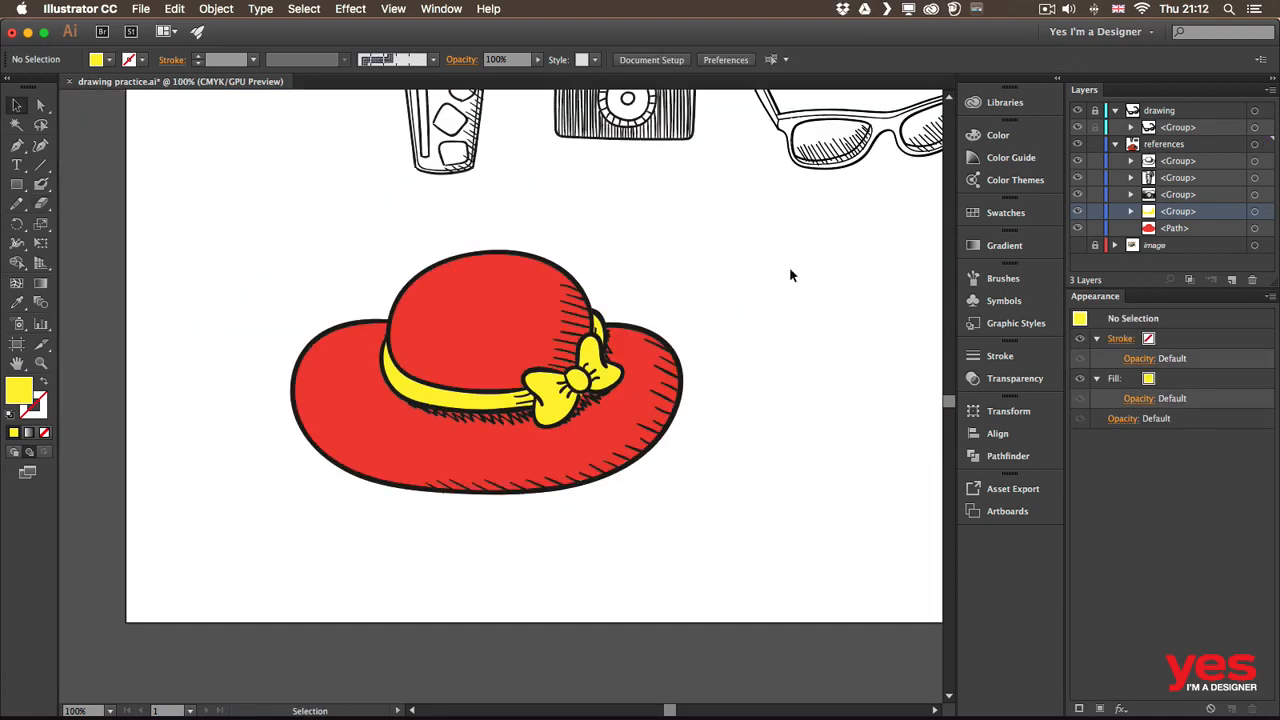
# Step: Select the whole colored hat and duplicate it beside the original, in line horizontally
pyautogui.hscroll(3, 676, 272)
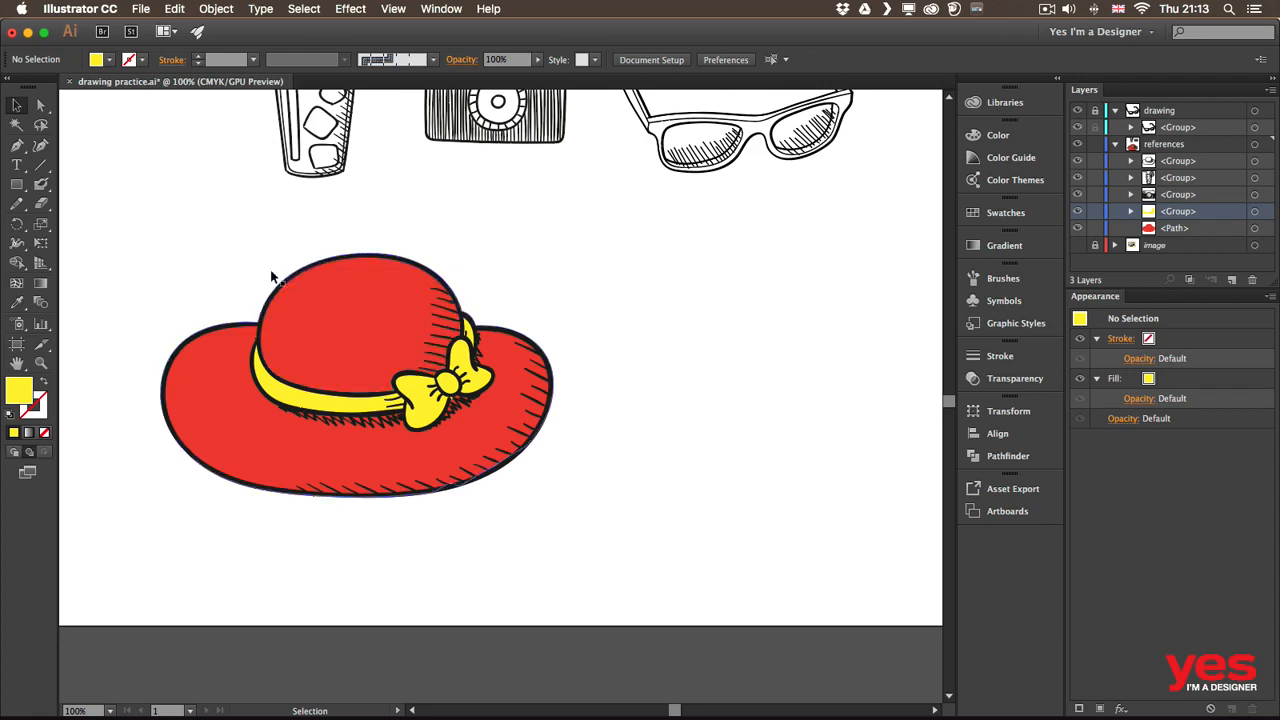
pyautogui.moveTo(196, 252); pyautogui.dragTo(408, 370)
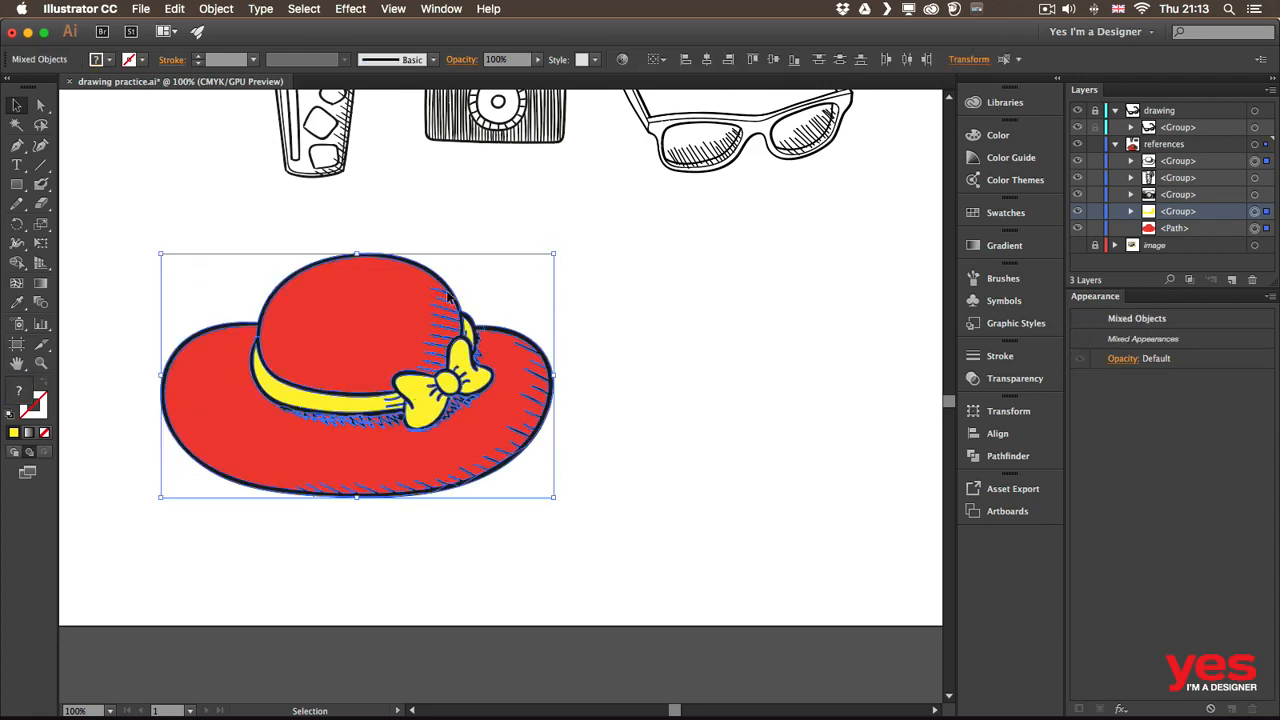
pyautogui.moveTo(456, 294); pyautogui.dragTo(879, 295)
pyautogui.hscroll(5, 848, 201)
pyautogui.scroll(2, 580, 243)
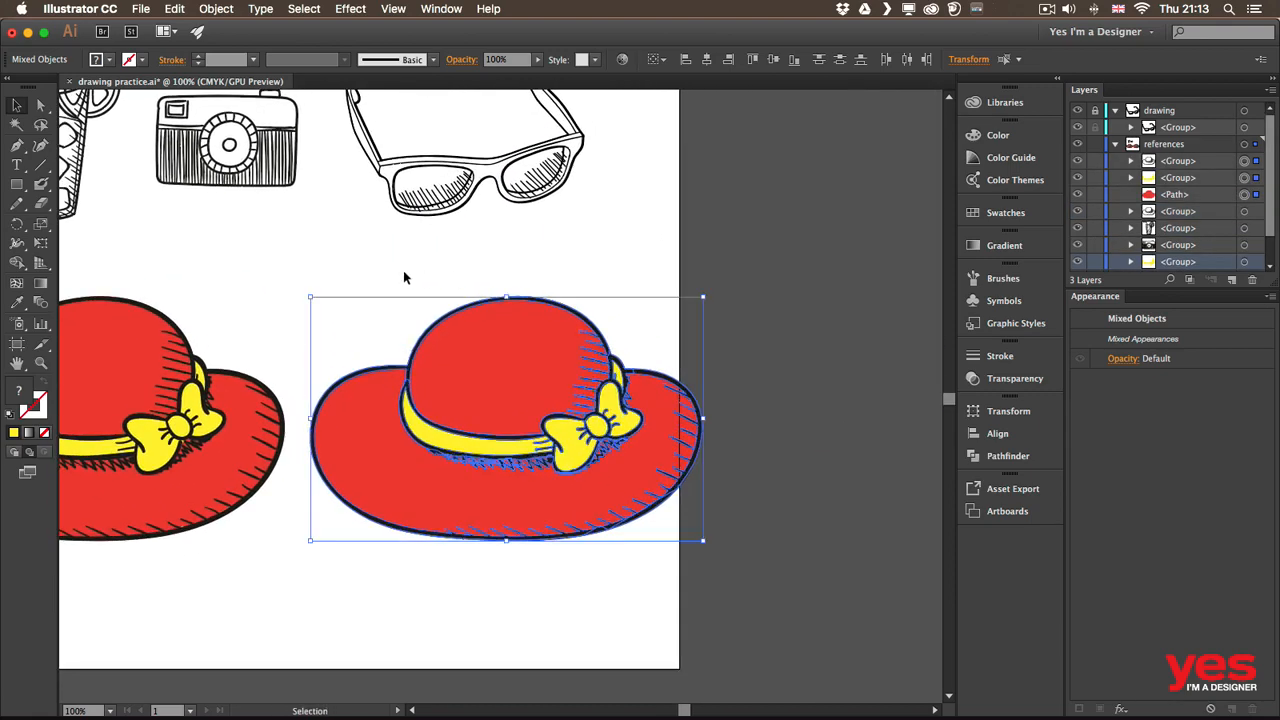
# Step: Delete the red shape and the yellow group from the duplicated hat, keeping its black outline
pyautogui.click(405, 280)
pyautogui.click(485, 353)
pyautogui.press('Delete')
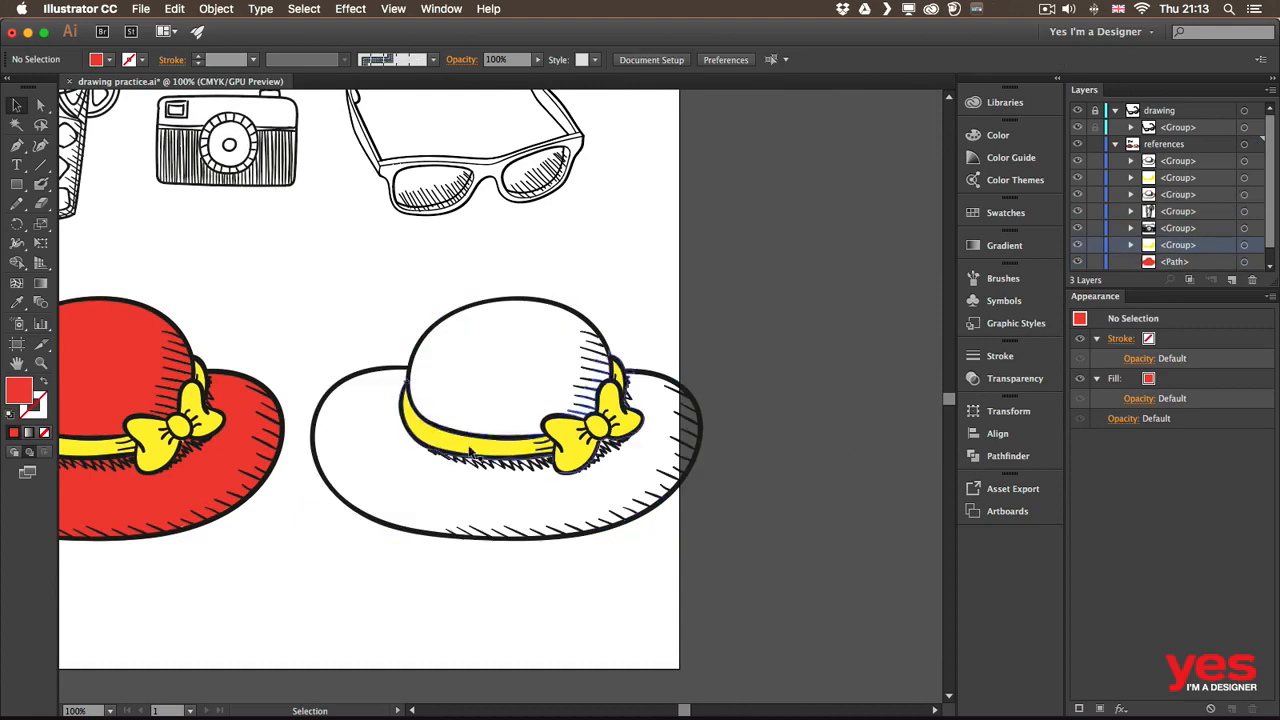
pyautogui.click(560, 440)
pyautogui.press('Delete')
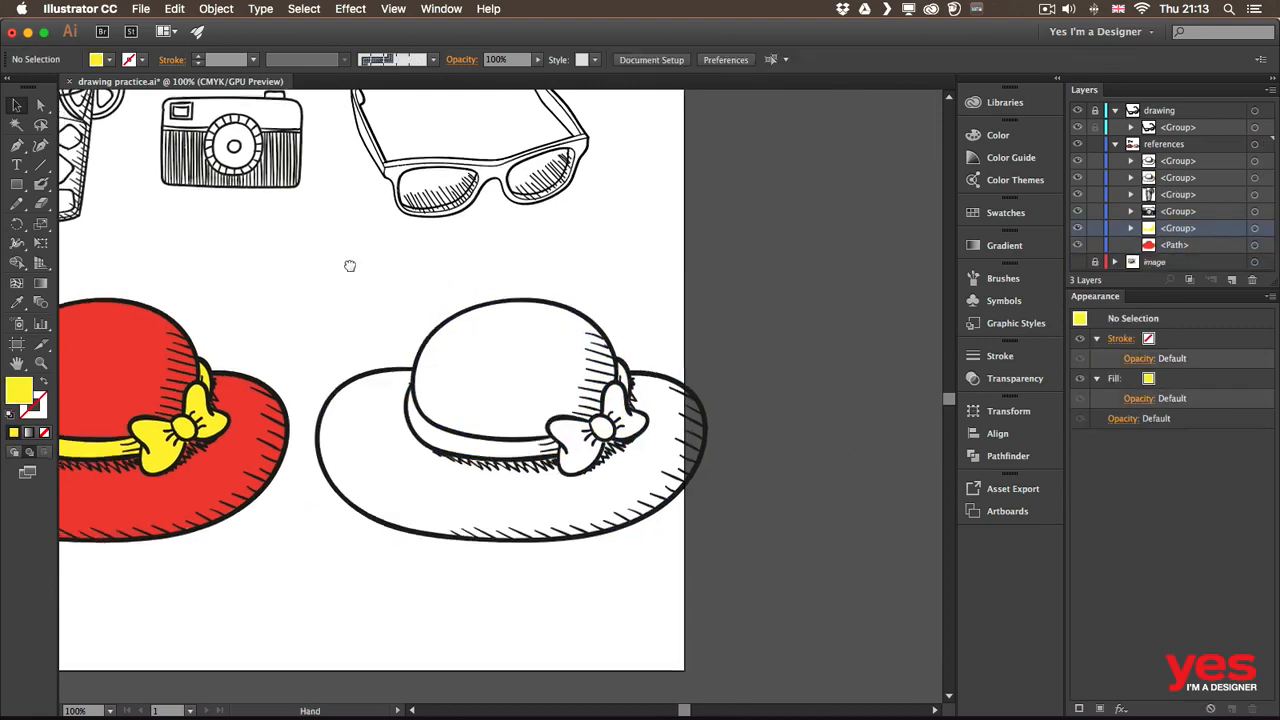
# Step: Select both hats and move them left together so the uncolored copy fits on the artboard
pyautogui.hscroll(-5, 349, 266)
pyautogui.scroll(1, 349, 266)
pyautogui.press('super+a')
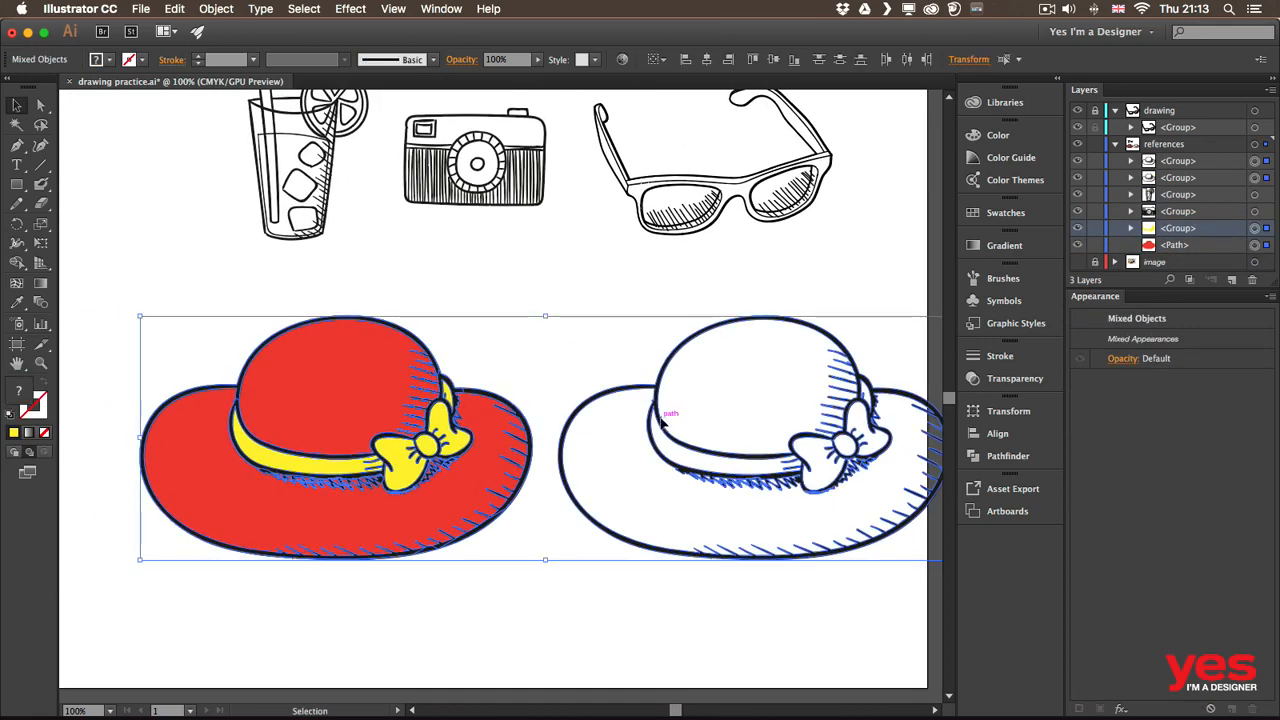
pyautogui.moveTo(660, 422); pyautogui.dragTo(505, 420)
pyautogui.click(600, 292)
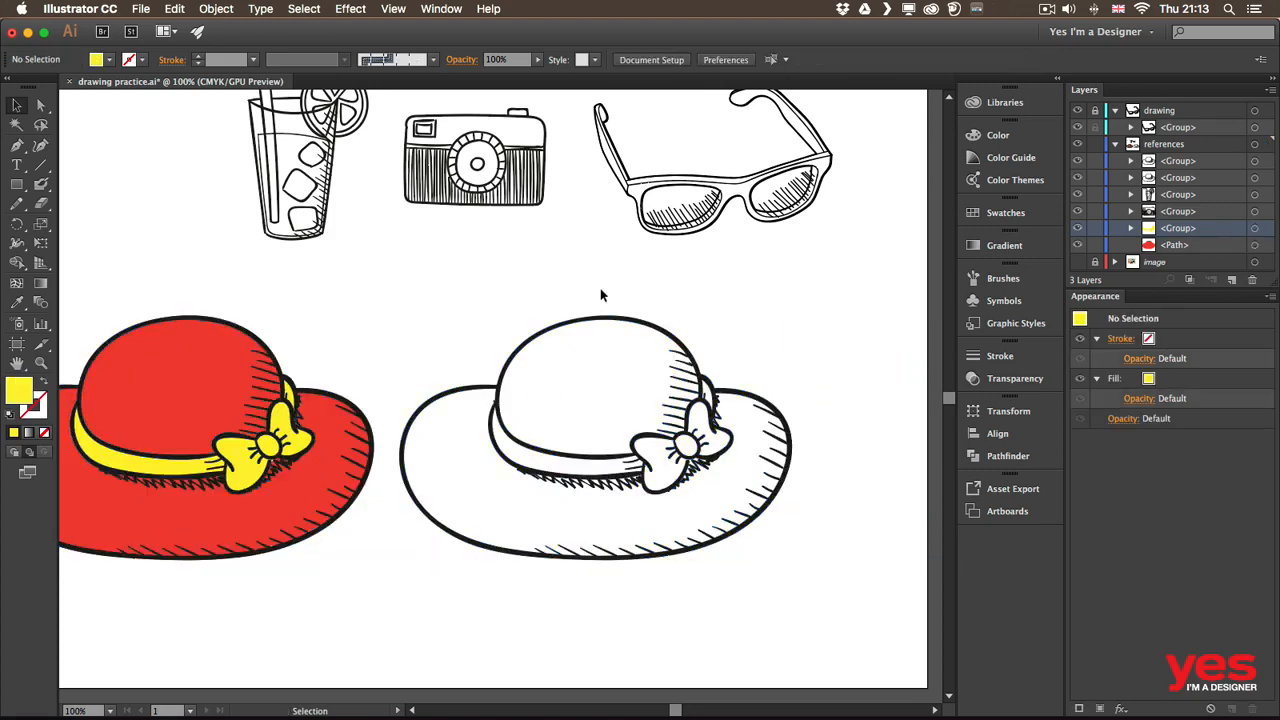
# Step: Select the uncolored hat outline and activate the Live Paint Bucket
pyautogui.press('a')
pyautogui.hscroll(-4, 686, 274)
pyautogui.hscroll(5, 463, 260)
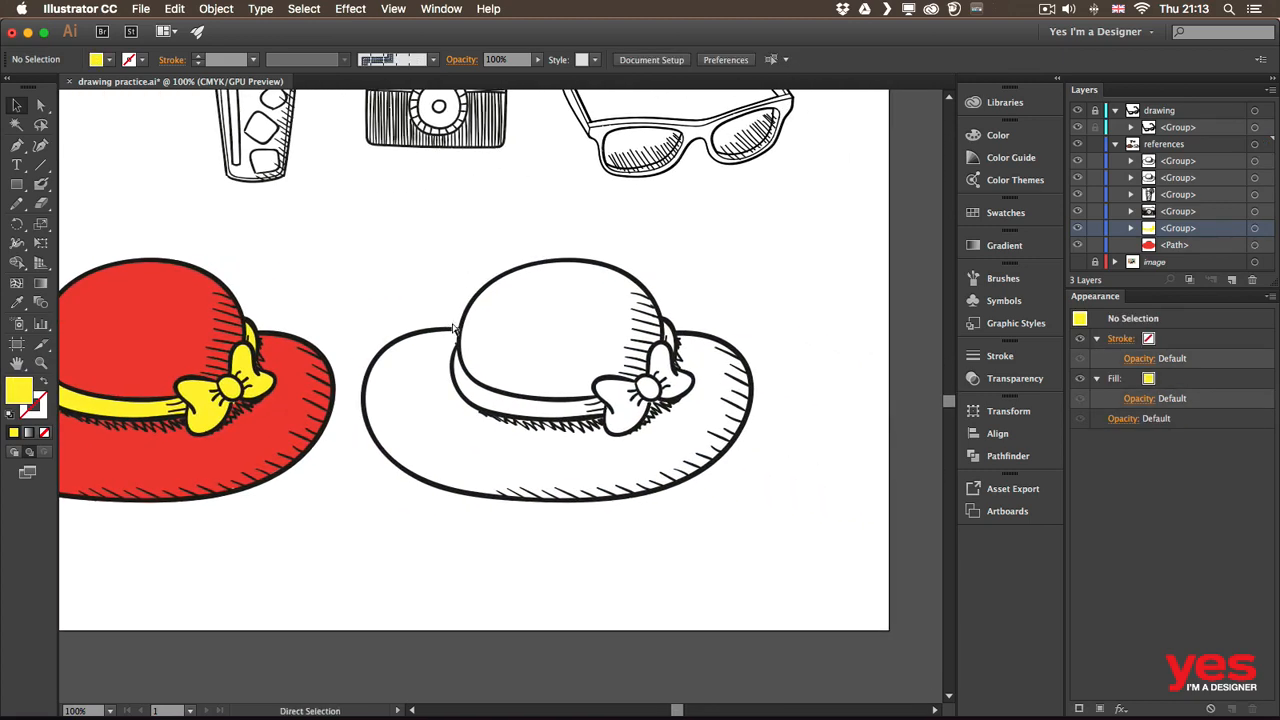
pyautogui.press('super+equal')
pyautogui.press('v')
pyautogui.click(551, 382)
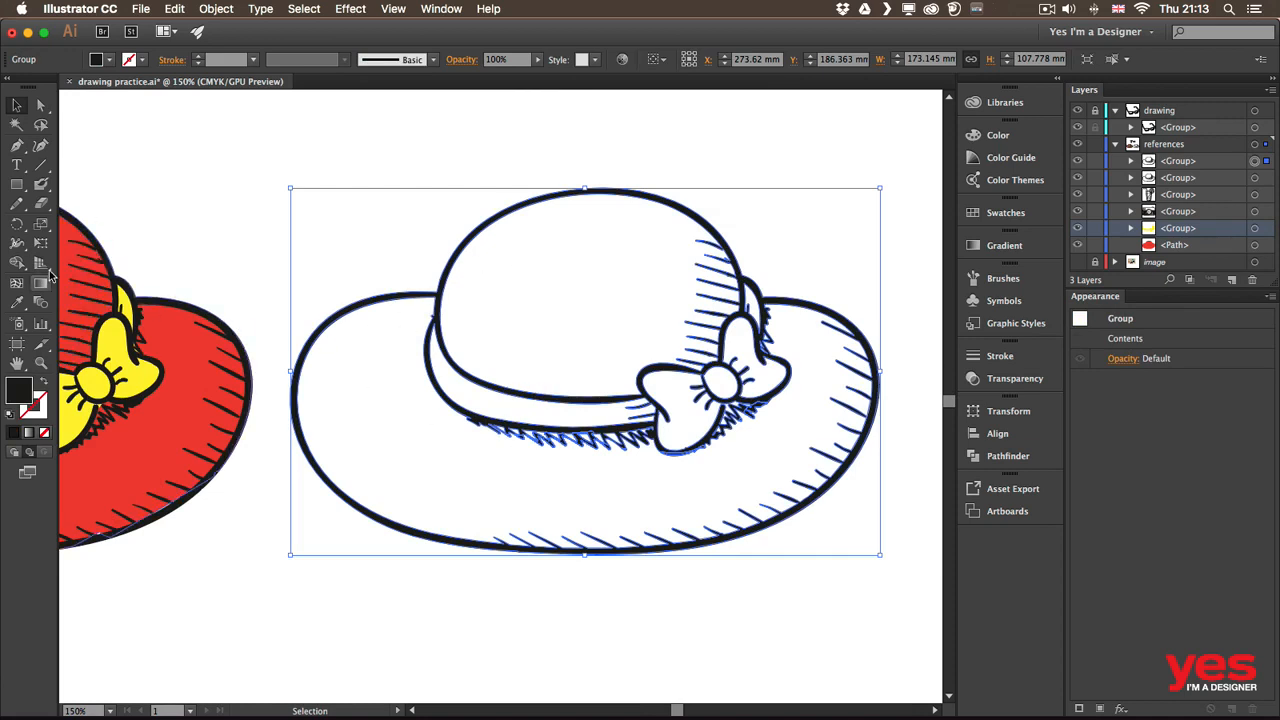
pyautogui.click(17, 266)
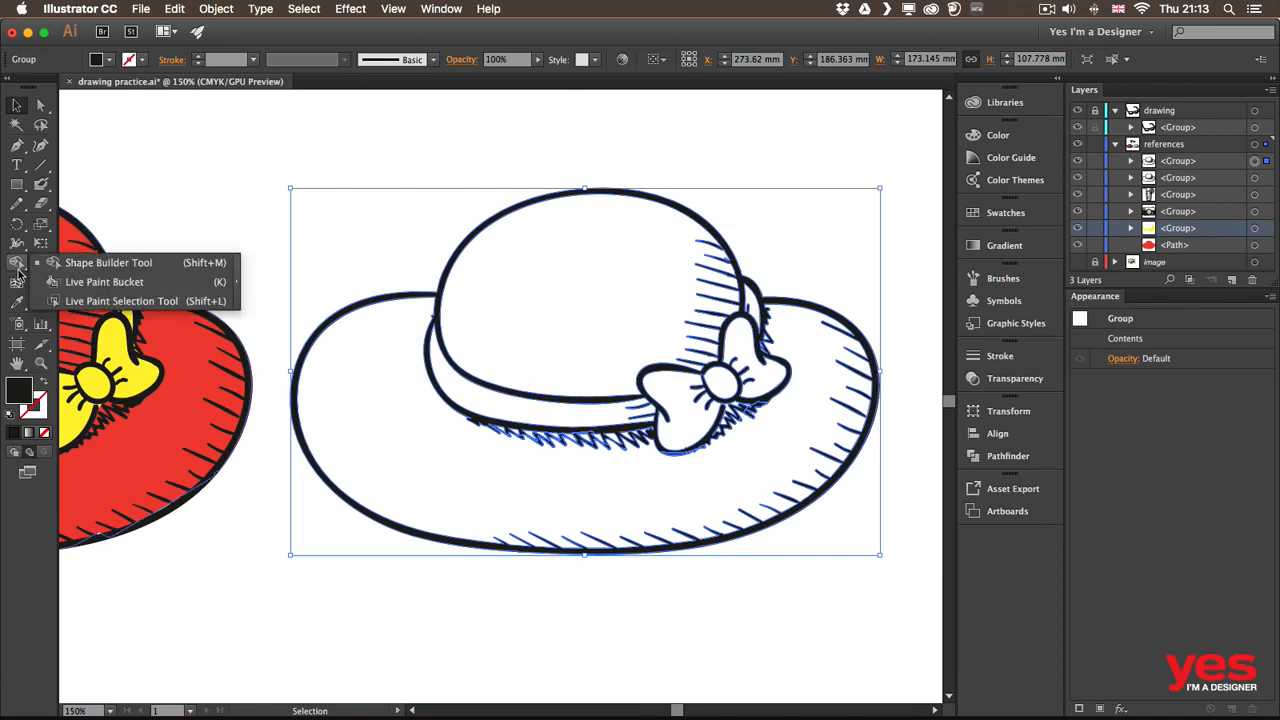
pyautogui.click(118, 284)
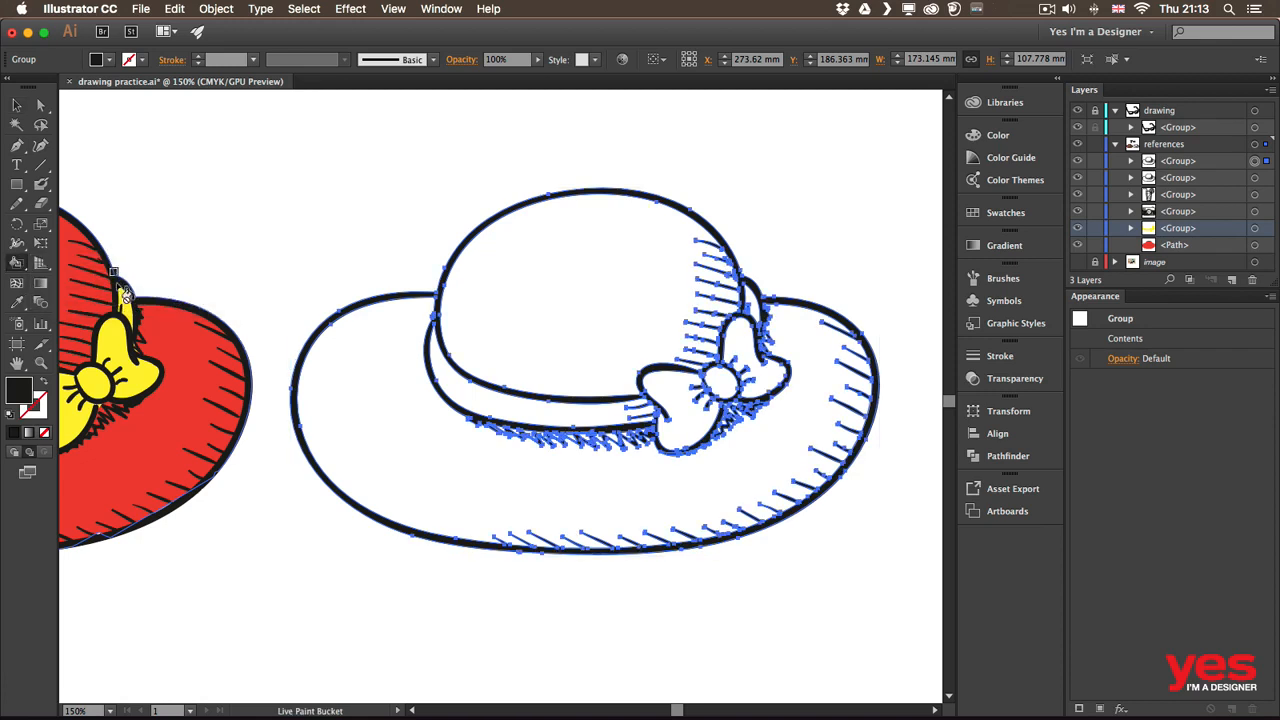
# Step: Set the fill to red and live paint the brim and crown of the uncolored hat
pyautogui.click(370, 368)
pyautogui.click(108, 59)
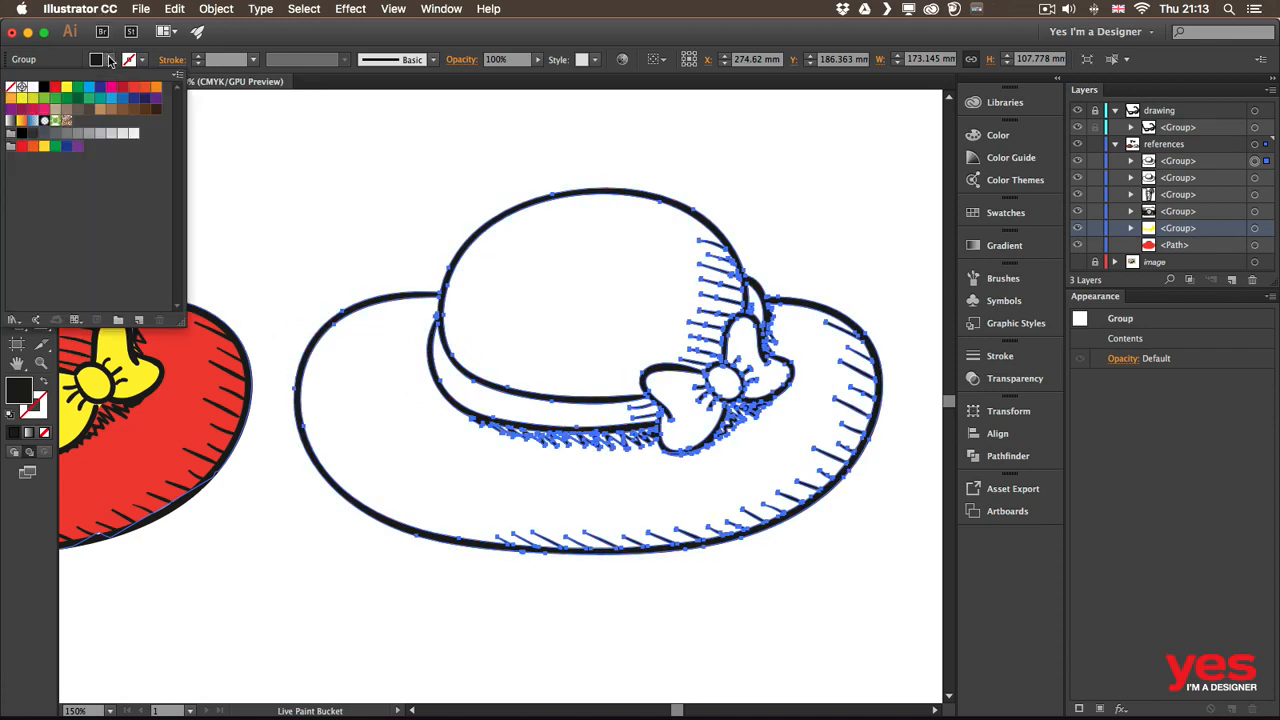
pyautogui.click(56, 87)
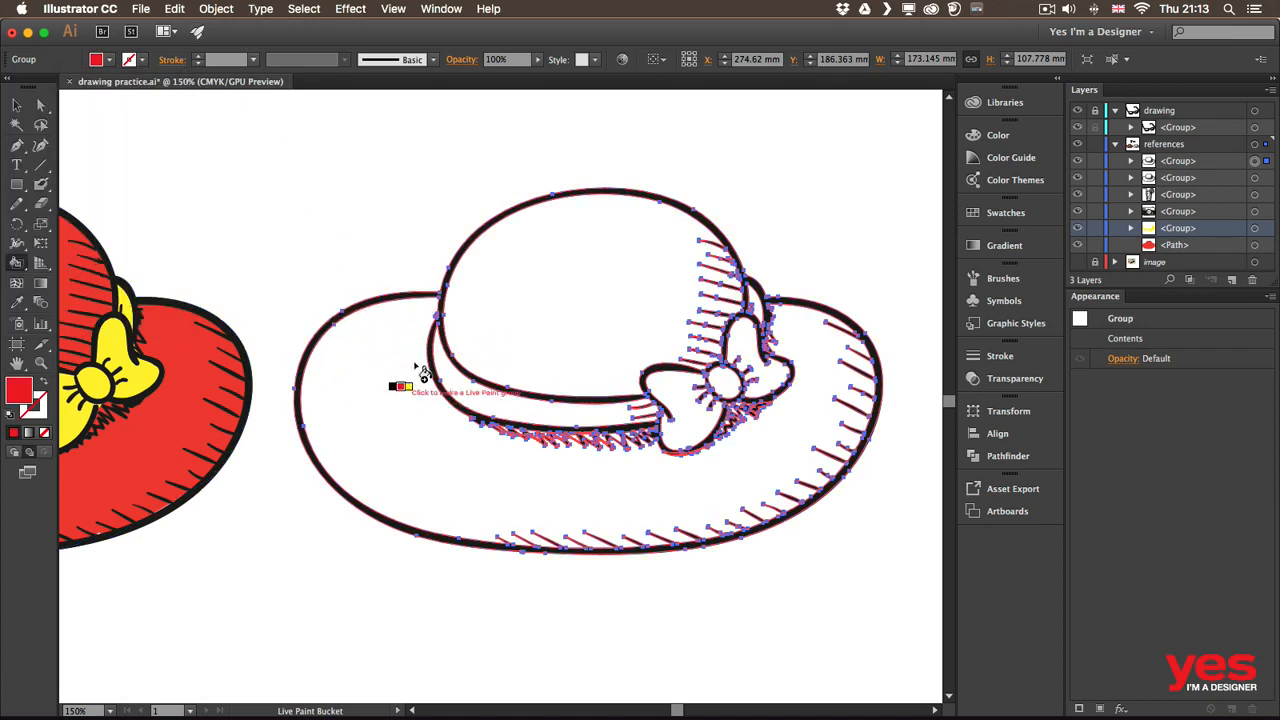
pyautogui.click(420, 464)
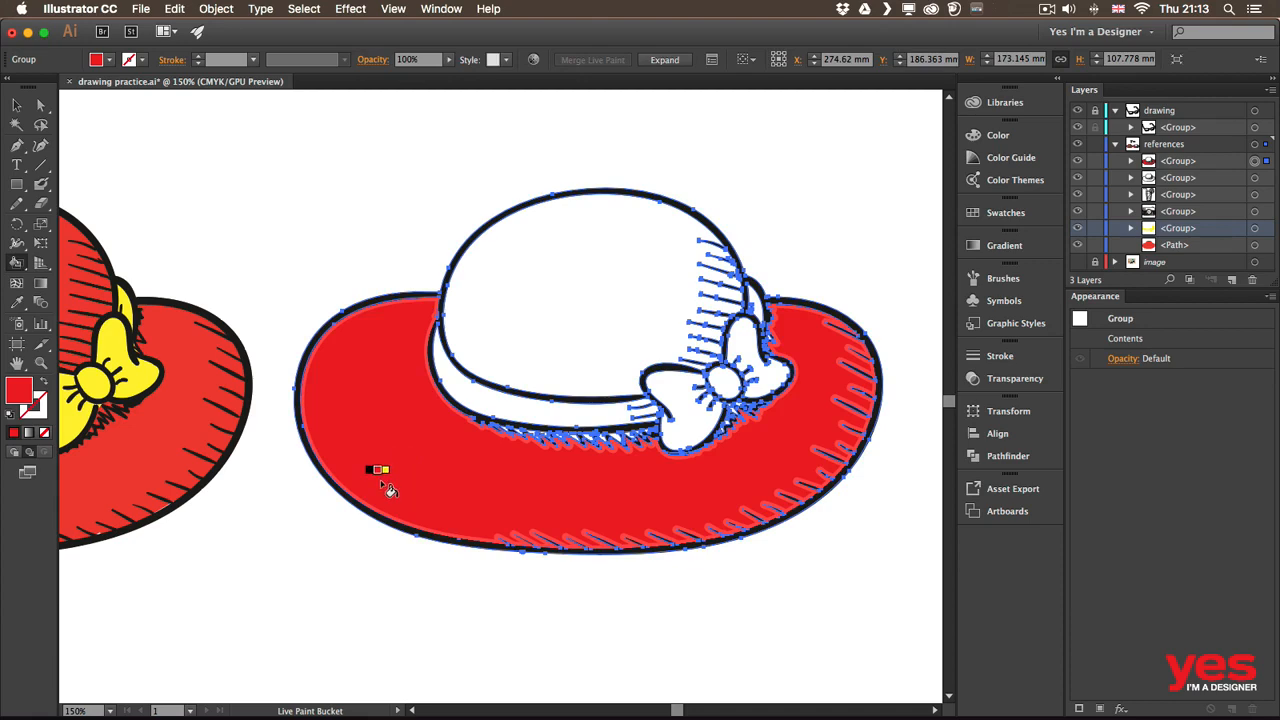
pyautogui.click(575, 309)
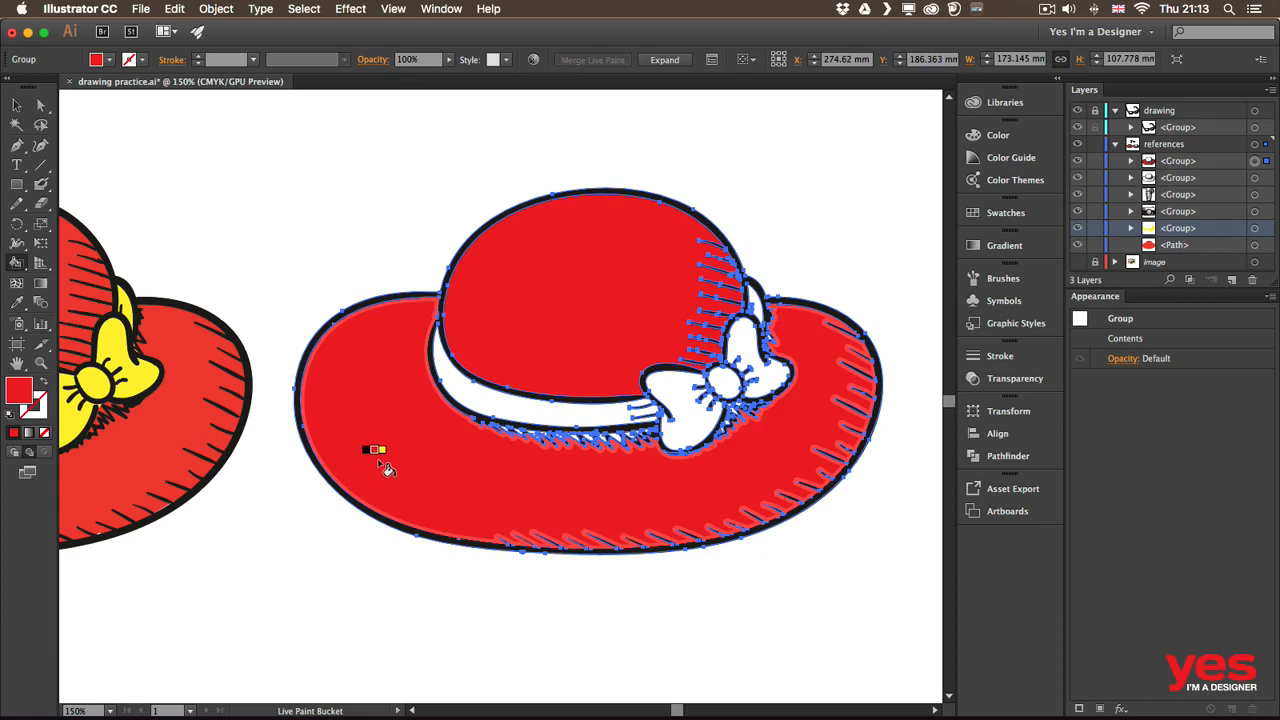
# Step: Switch the Live Paint color to yellow and fill the hat's band and all parts of the bow
pyautogui.press('Right')
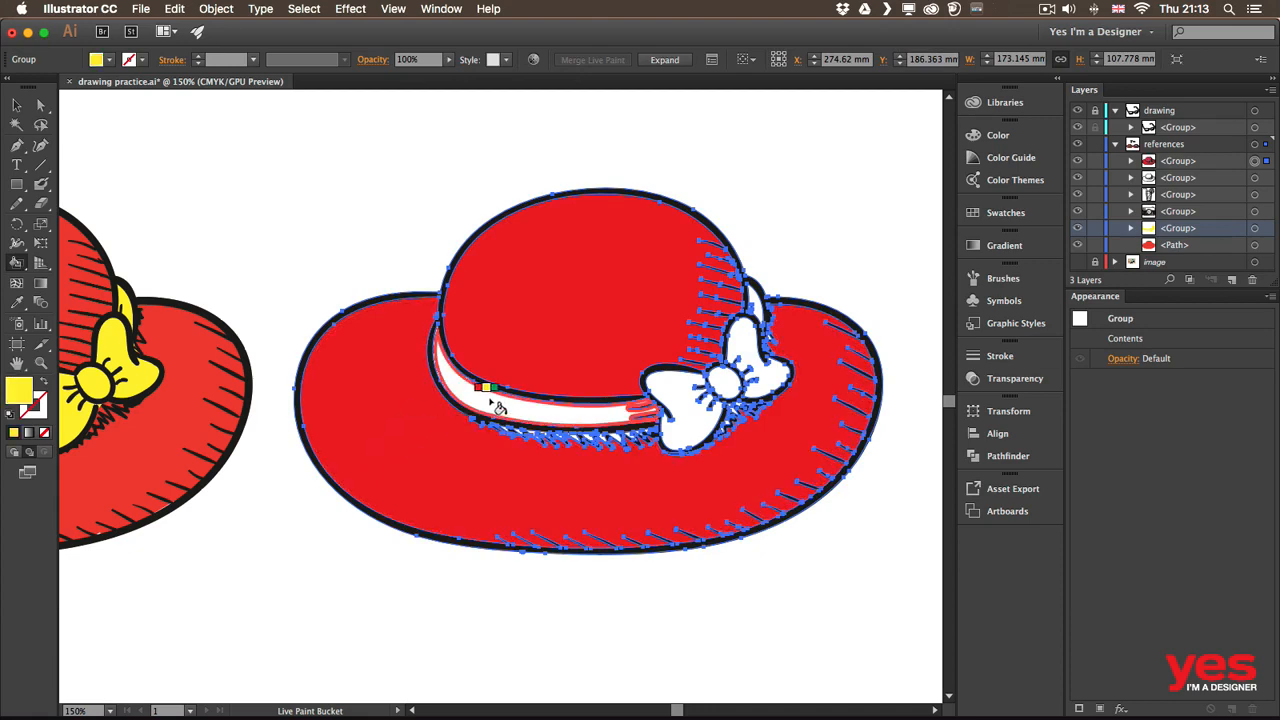
pyautogui.click(497, 407)
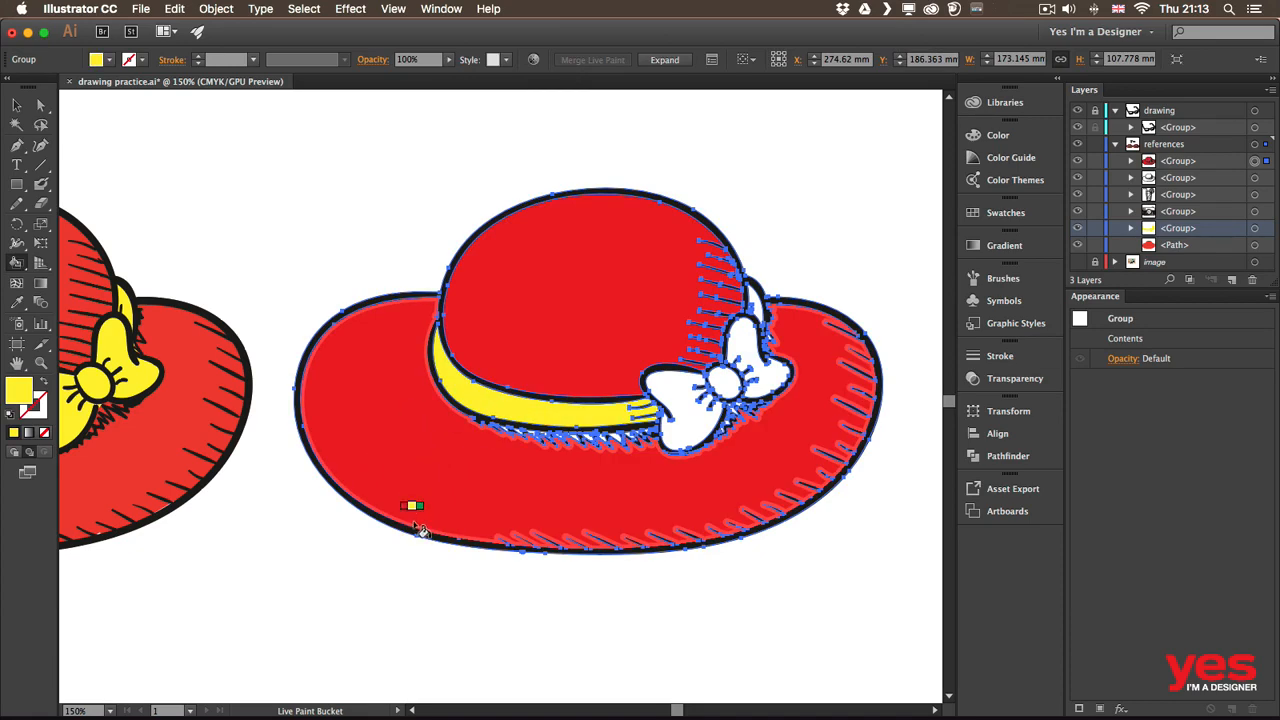
pyautogui.click(680, 400)
pyautogui.click(724, 380)
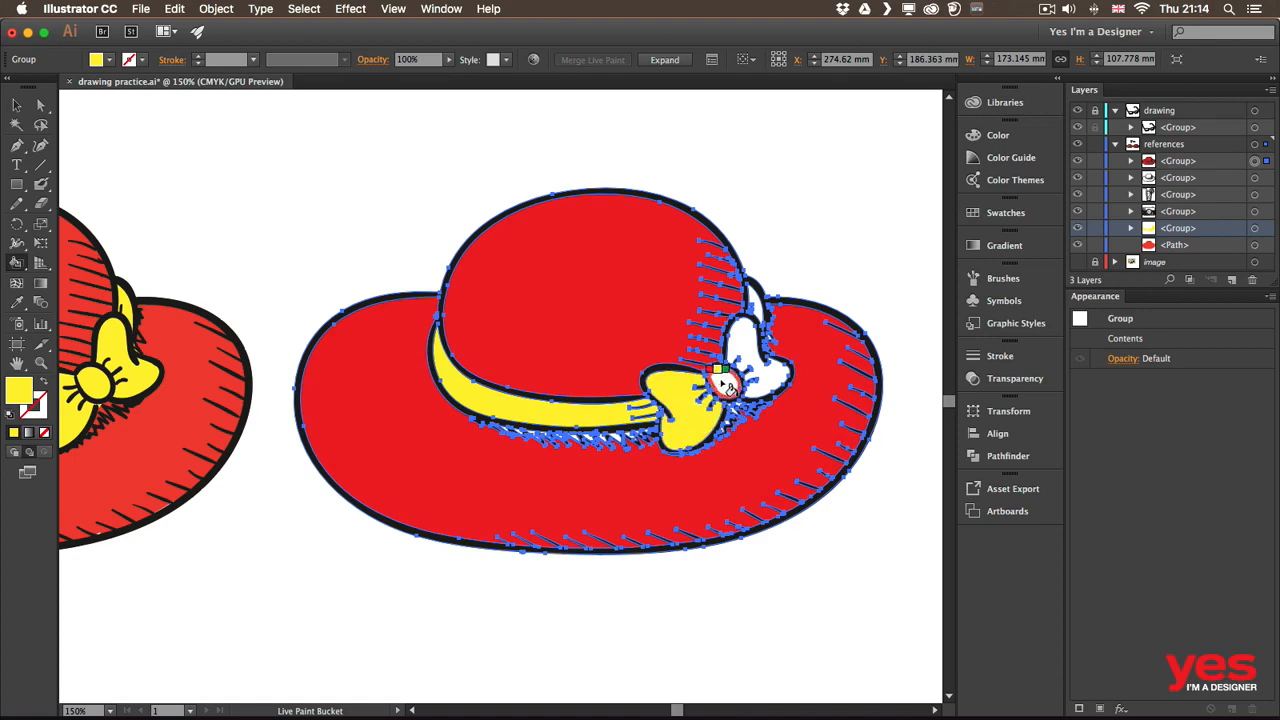
pyautogui.click(765, 375)
pyautogui.click(752, 322)
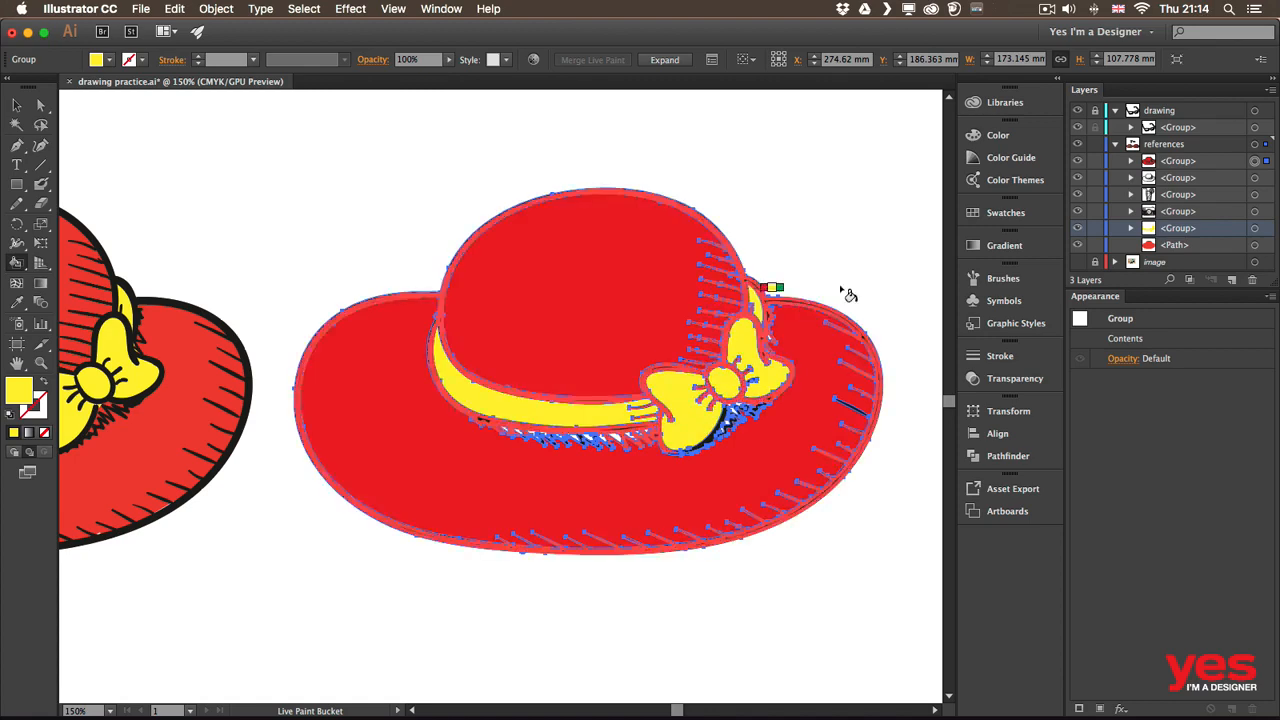
pyautogui.press('v')
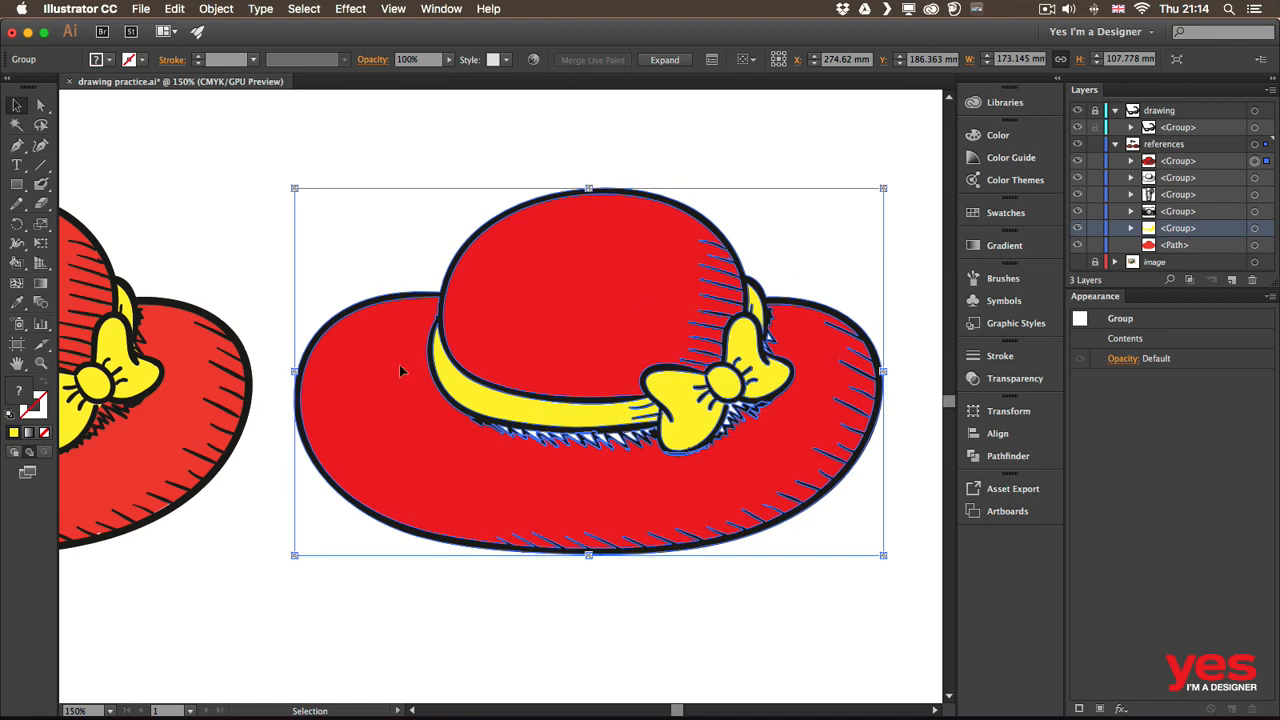
# Step: Sample the brim's red with the Live Paint Bucket and start filling the white shading gaps under the band's left end
pyautogui.press('a')
pyautogui.press('super+equal')
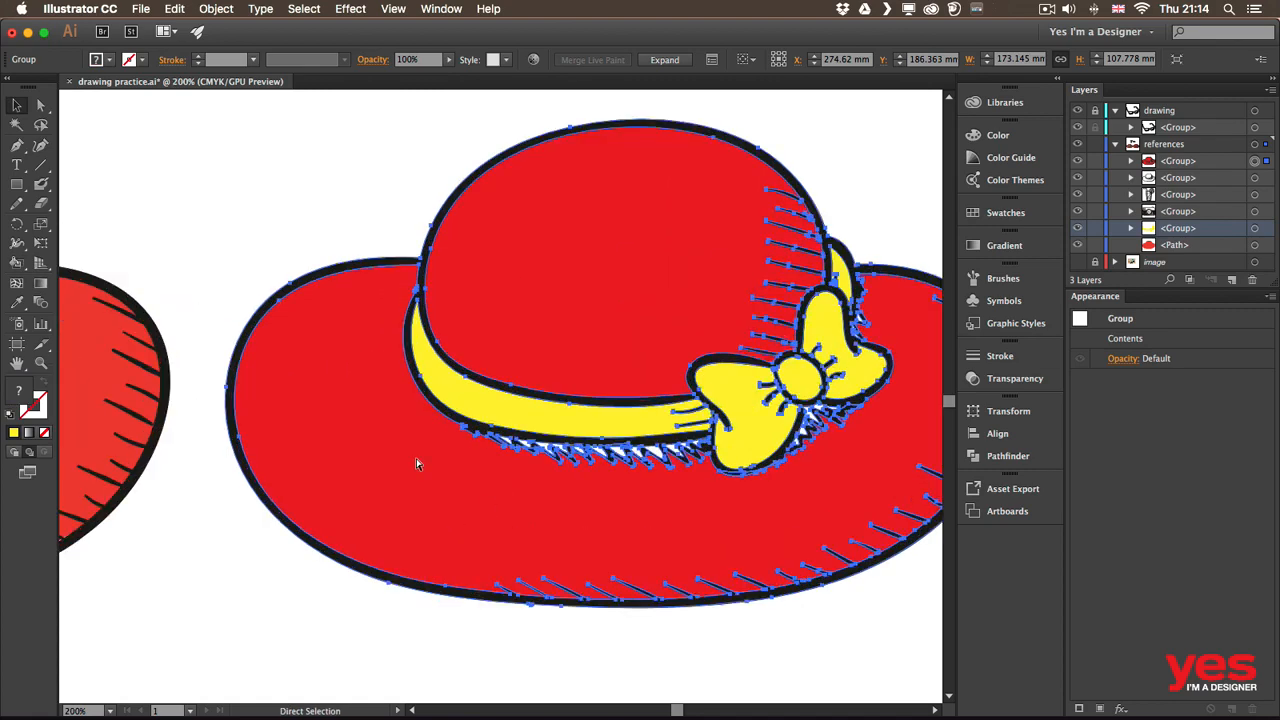
pyautogui.press('super+equal')
pyautogui.press('space')
pyautogui.moveTo(746, 434); pyautogui.dragTo(355, 318)
pyautogui.press('v')
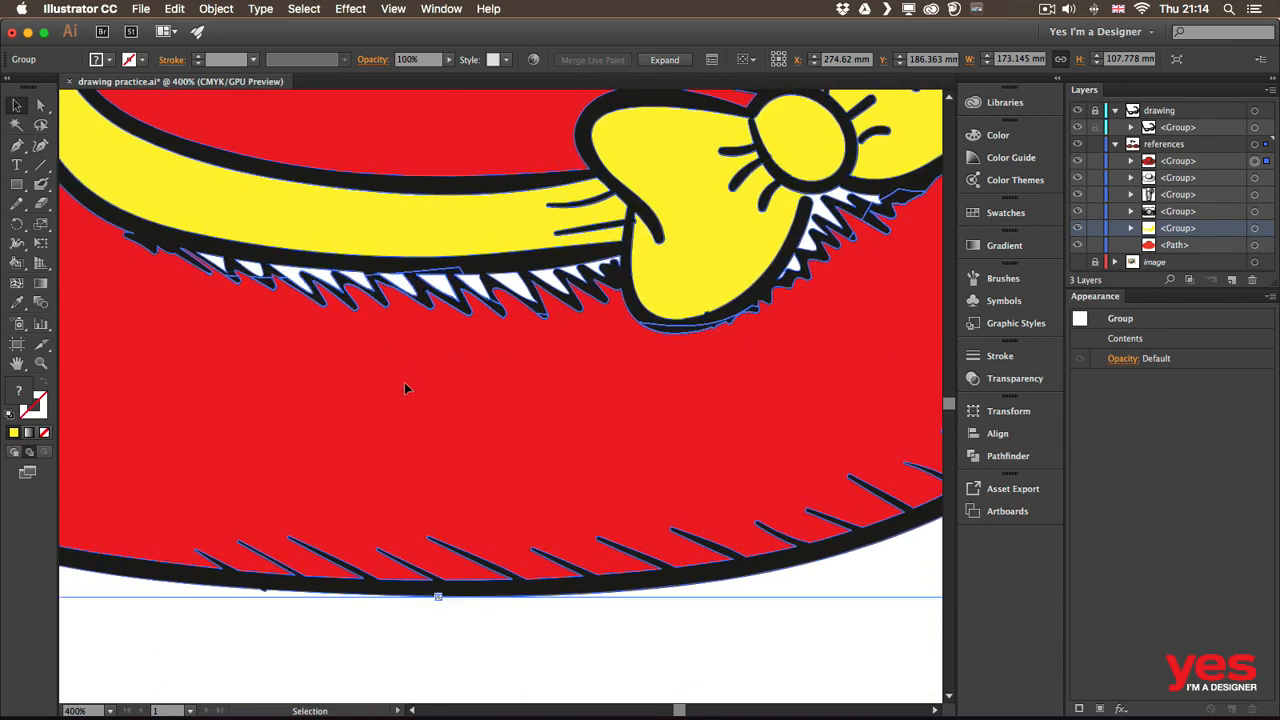
pyautogui.press('k')
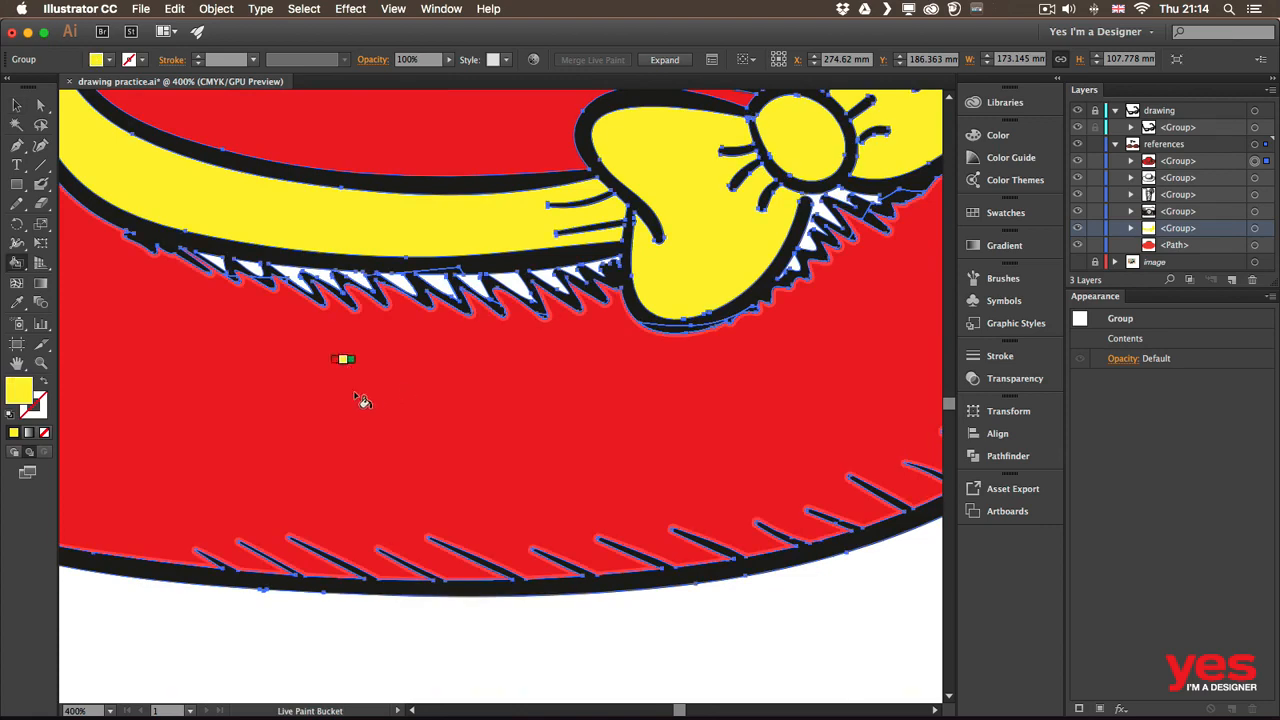
pyautogui.keyDown('alt'); pyautogui.click(290, 282); pyautogui.keyUp('alt')
pyautogui.click(287, 276)
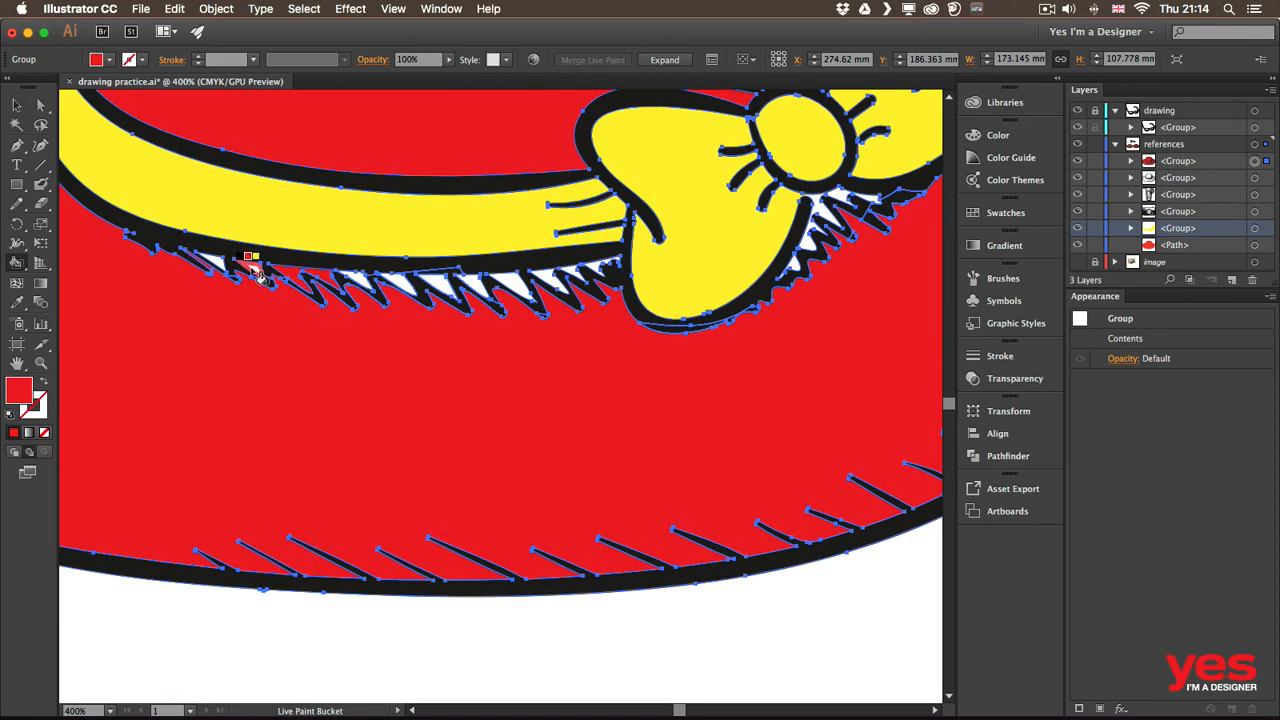
# Step: Live paint the remaining white gaps in the zigzag shading below the hat band red, up to the bow
pyautogui.click(355, 280)
pyautogui.click(402, 280)
pyautogui.click(434, 280)
pyautogui.click(463, 280)
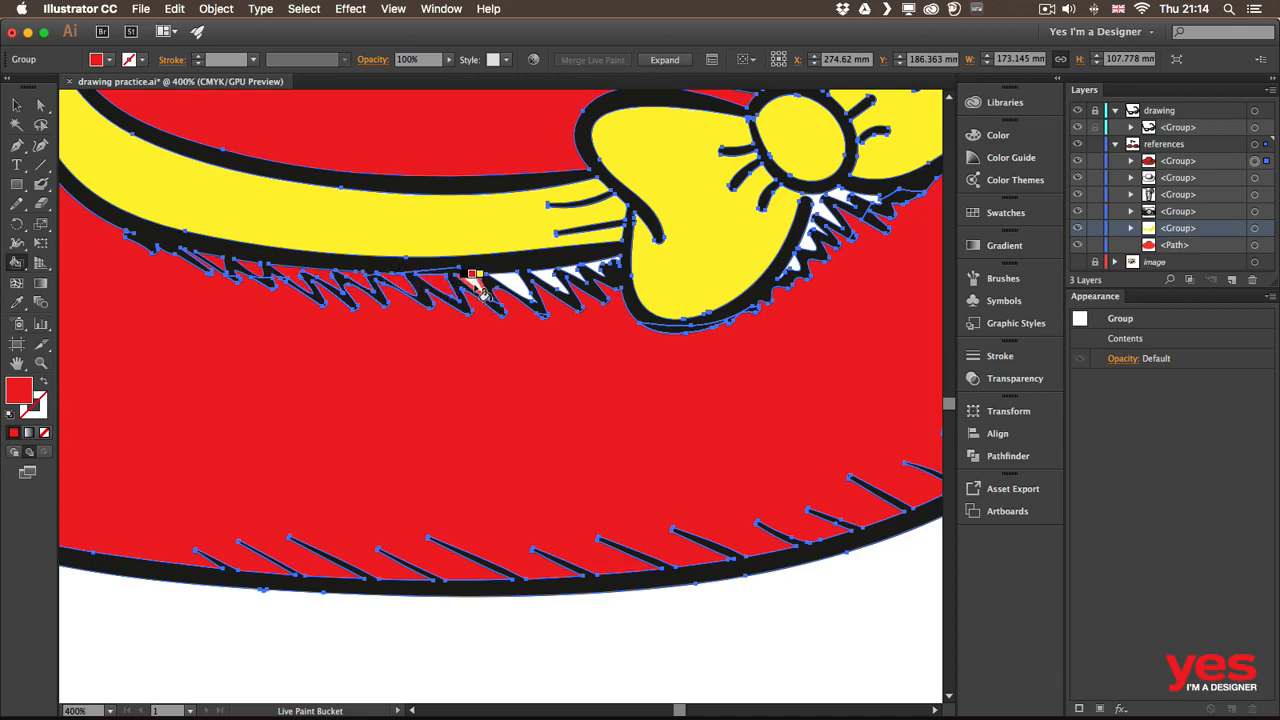
pyautogui.click(505, 283)
pyautogui.click(540, 280)
pyautogui.click(558, 277)
pyautogui.click(580, 275)
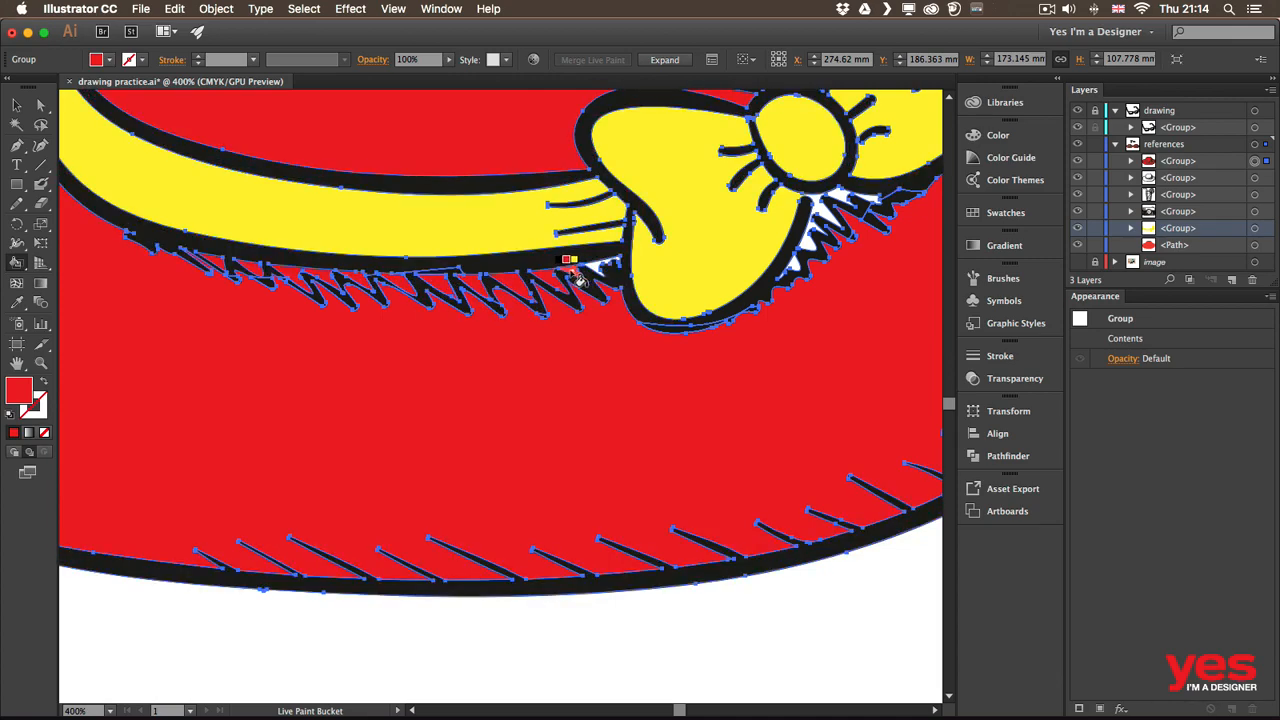
pyautogui.click(603, 272)
# Step: Live paint the white gaps in the zigzag shading beneath the bow's knot and right loop red
pyautogui.hscroll(10, 600, 265)
pyautogui.scroll(3, 600, 265)
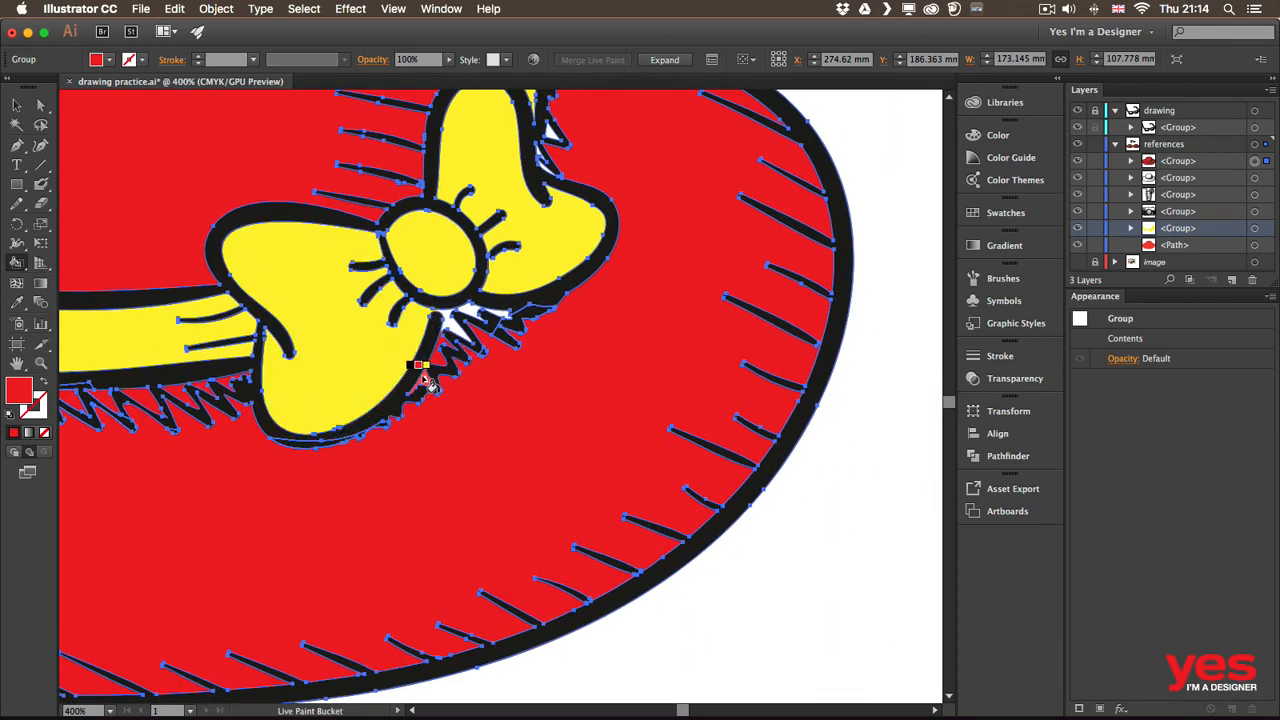
pyautogui.click(443, 345)
pyautogui.click(457, 332)
# Step: Undo the accidental red fill of the outline, and live paint the small white gaps beside the bow's upper loop red
pyautogui.scroll(5, 450, 320)
pyautogui.hscroll(1, 450, 320)
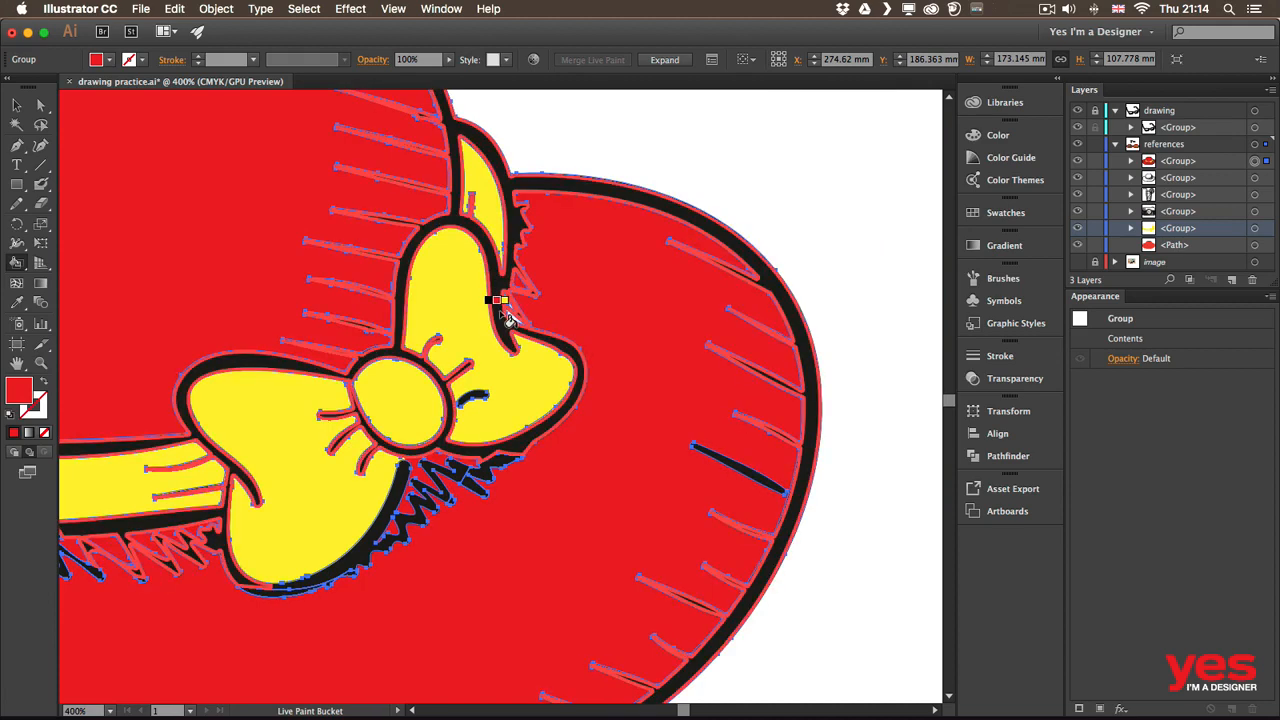
pyautogui.click(505, 315)
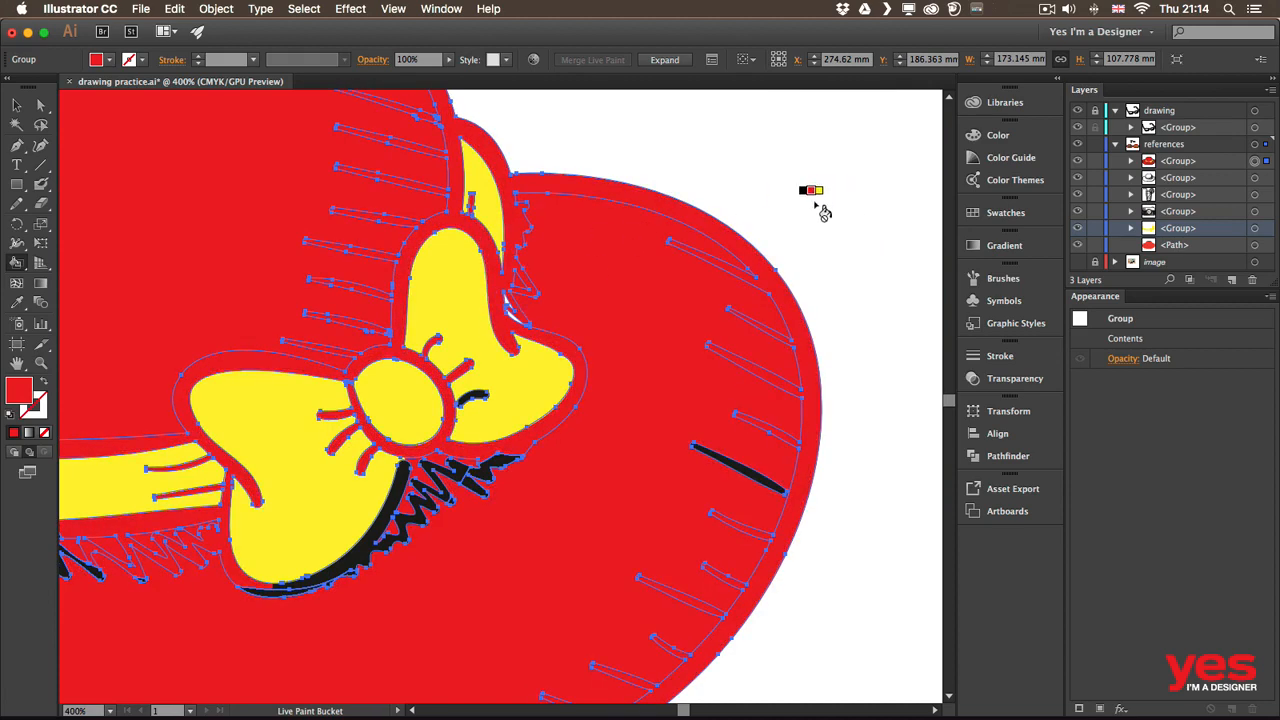
pyautogui.press('cmd+z')
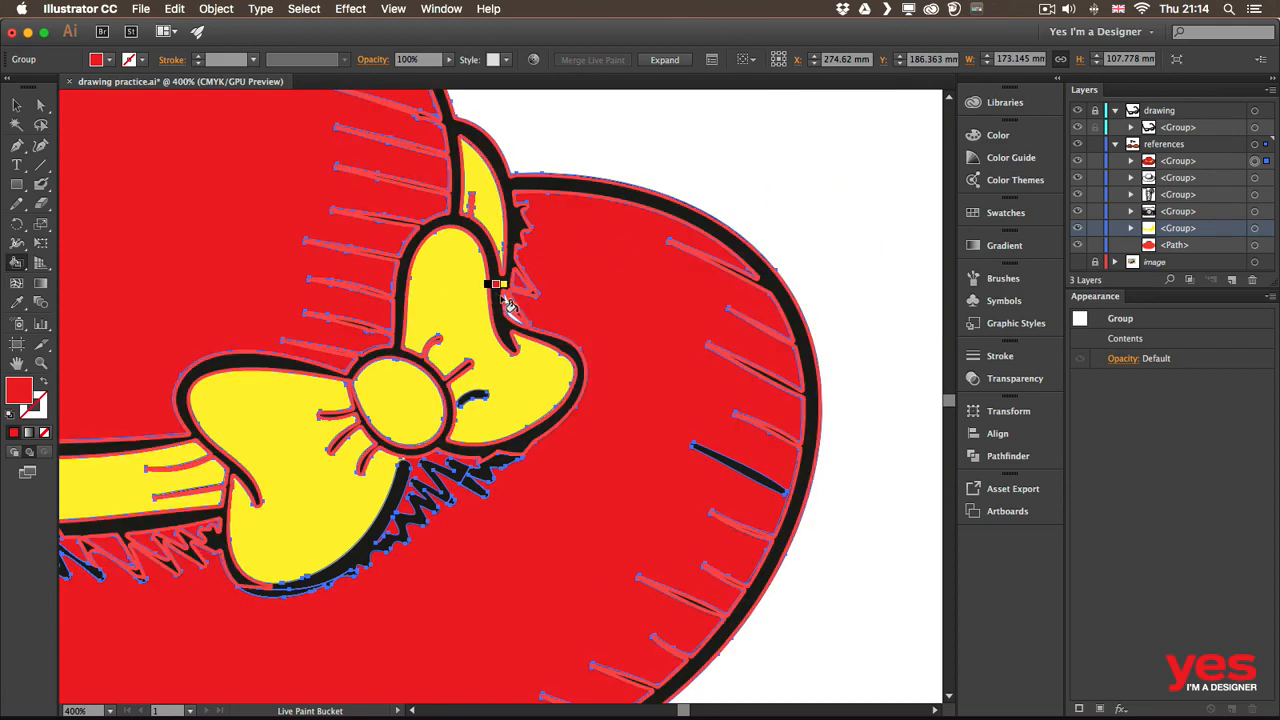
pyautogui.scroll(3, 510, 310)
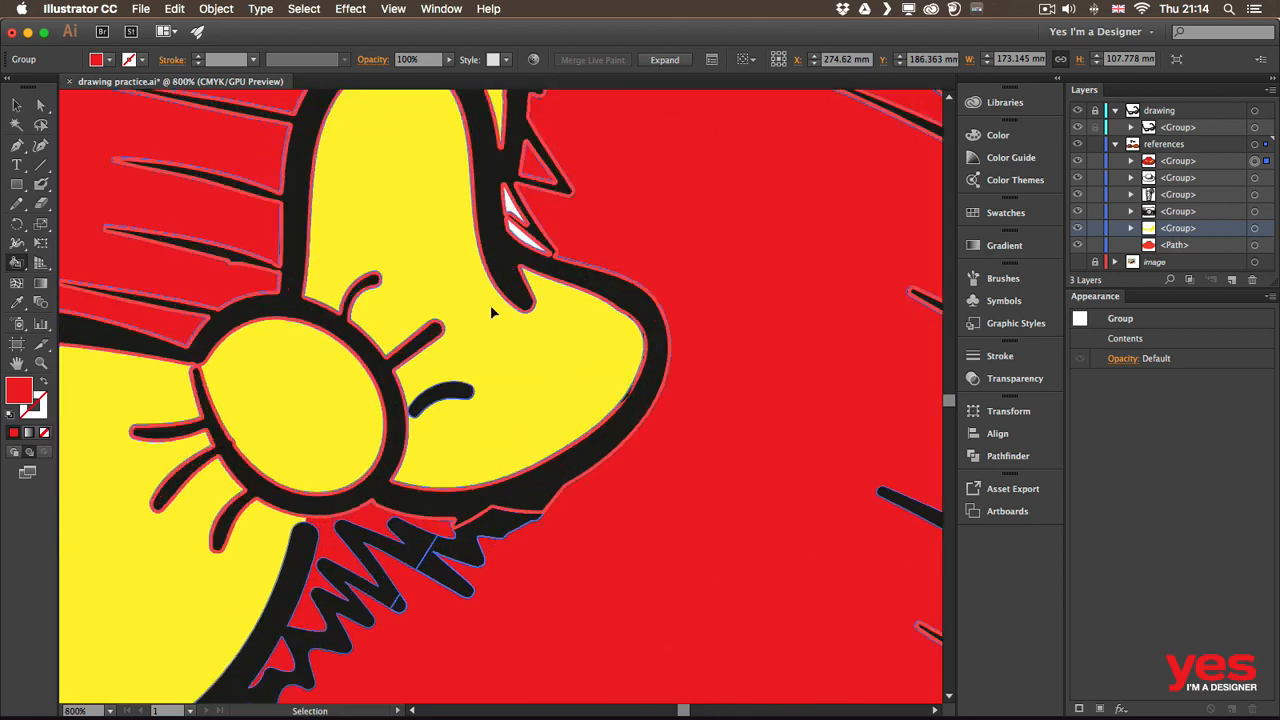
pyautogui.moveTo(537, 200)
pyautogui.mouseDown()
pyautogui.moveTo(490, 260)
pyautogui.moveTo(430, 385)
pyautogui.mouseUp()
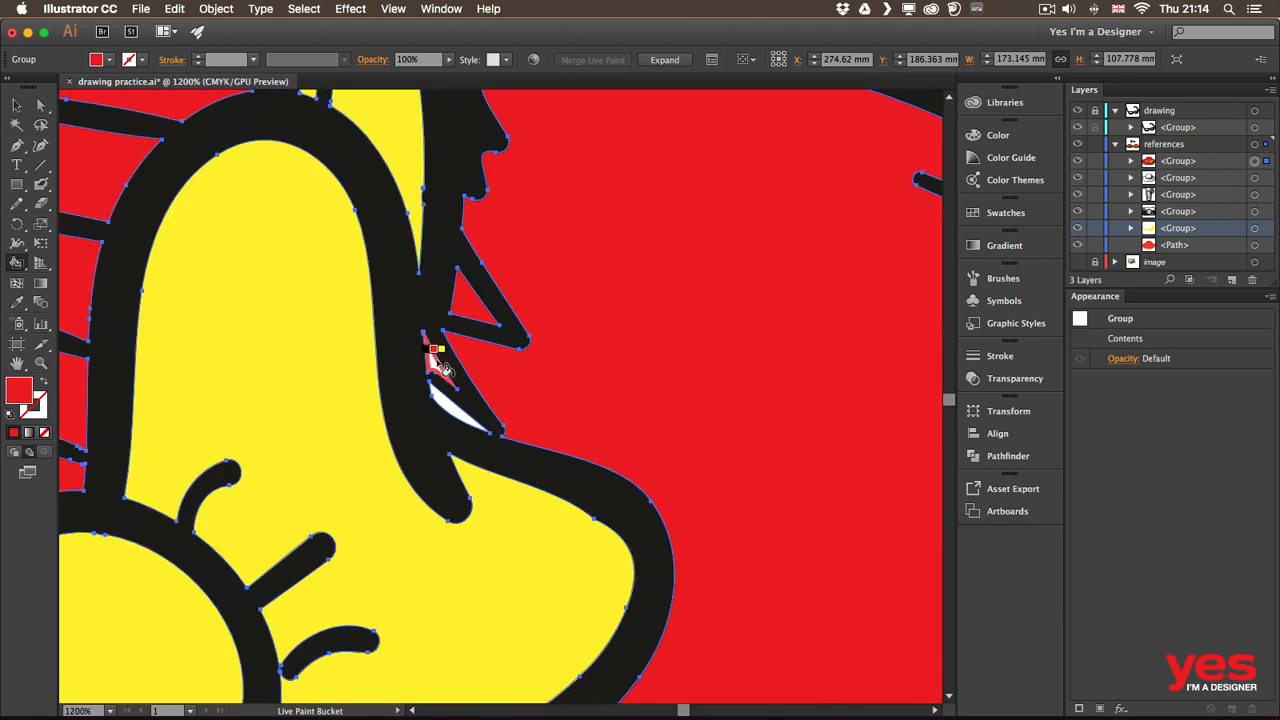
pyautogui.click(450, 401)
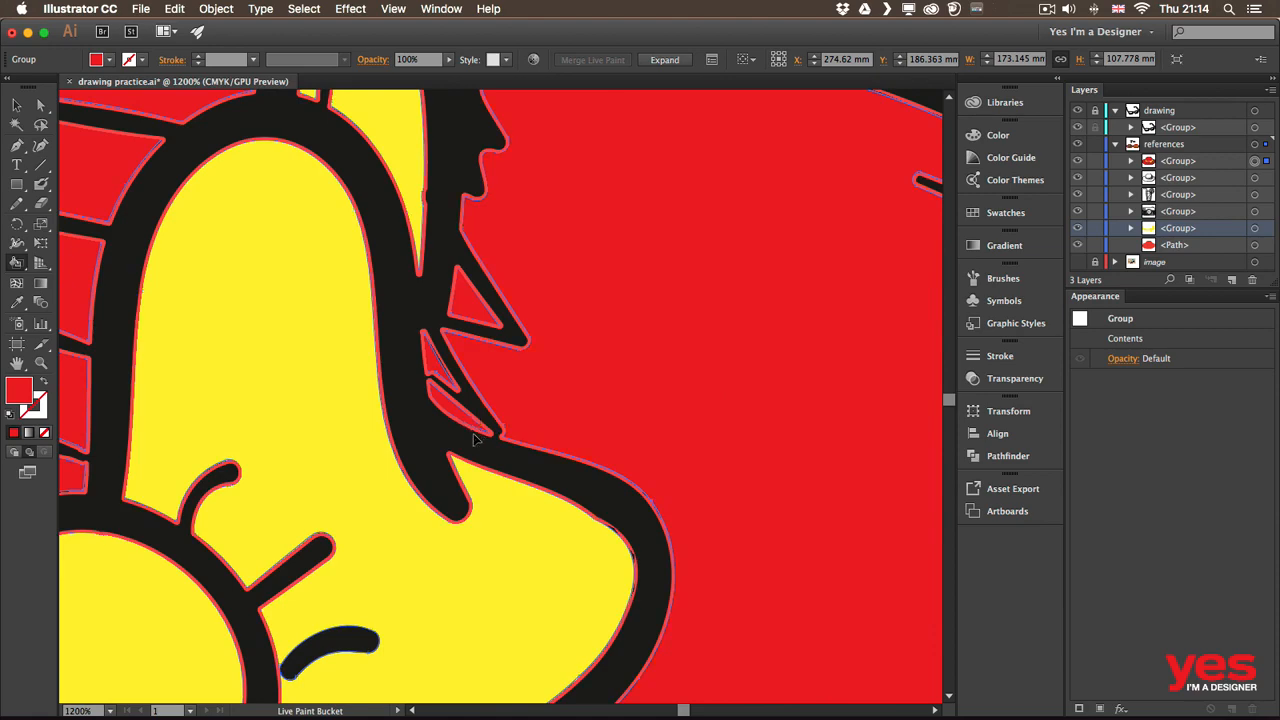
# Step: Deselect the hat and examine how the live-painted colors and filled shading gaps look on the whole drawing
pyautogui.press('cmd+minus')
pyautogui.press('cmd+minus')
pyautogui.press('cmd+minus')
pyautogui.press('cmd+minus')
pyautogui.press('v')
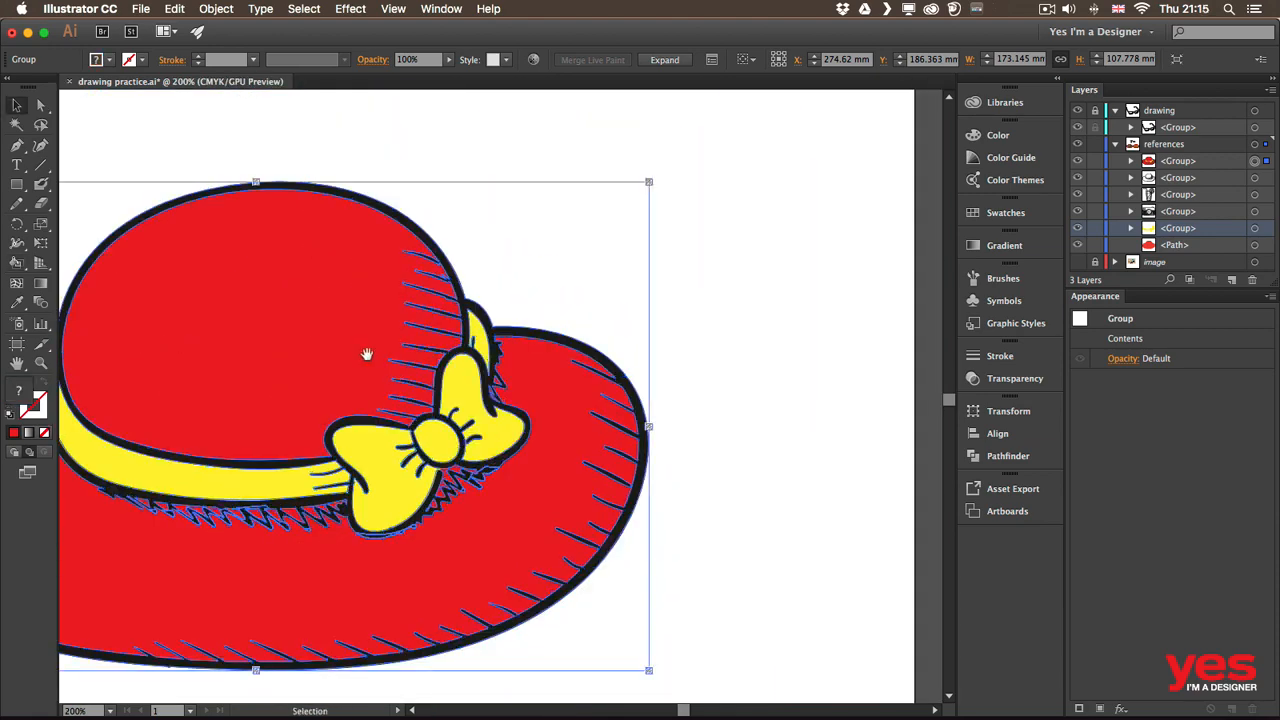
pyautogui.moveTo(366, 351); pyautogui.dragTo(540, 270)
pyautogui.click(154, 209)
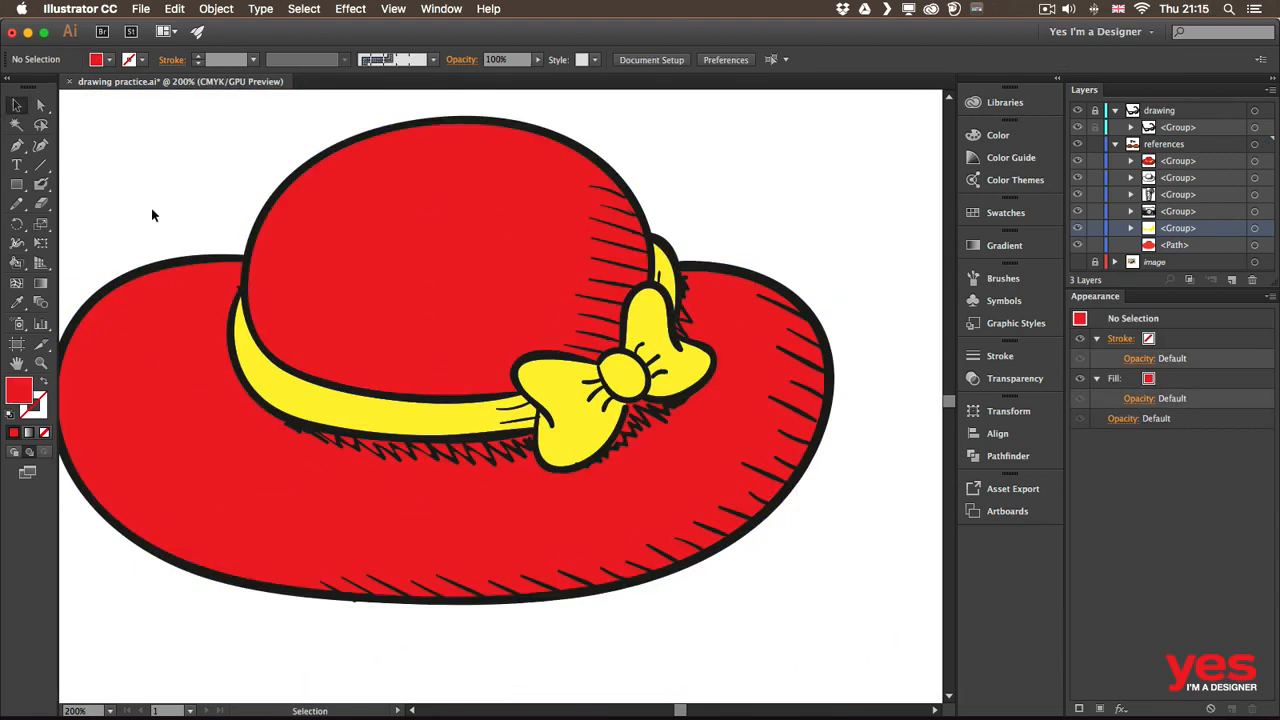
pyautogui.press('a')
pyautogui.press('cmd+minus')
pyautogui.press('cmd+minus')
pyautogui.press('v')
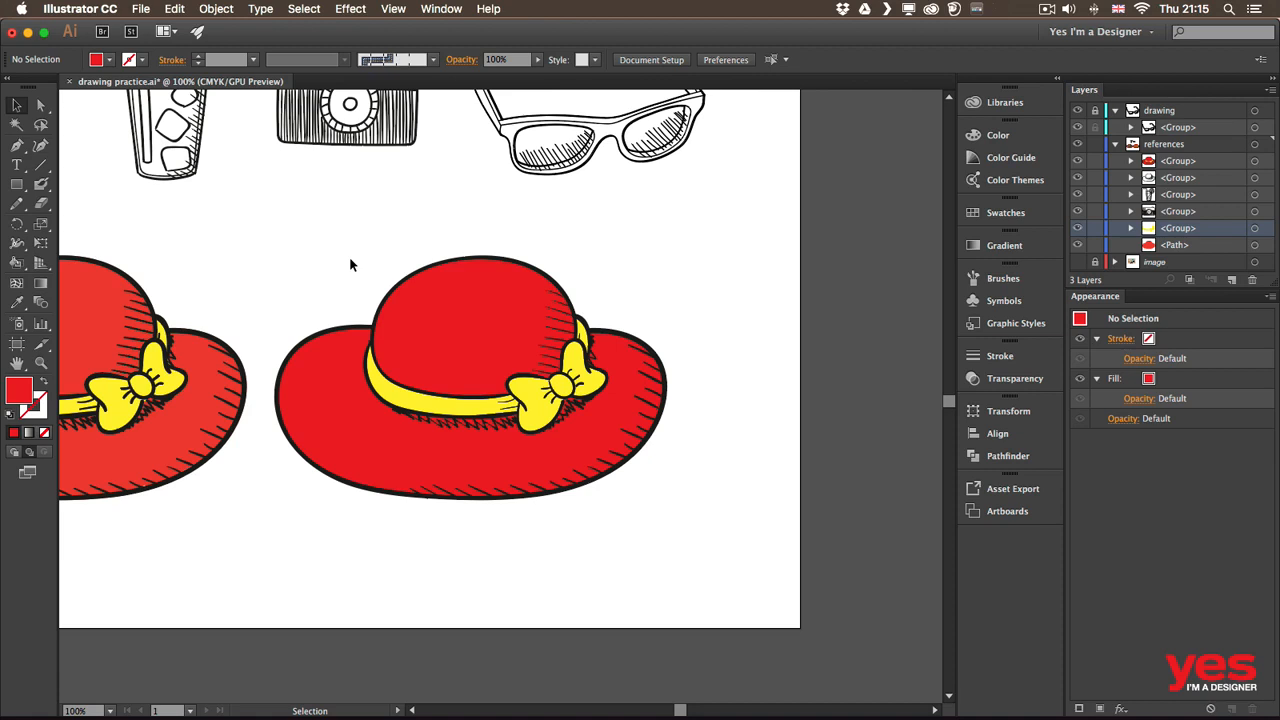
# Step: Deselect the live-painted hat, activate the Blob Brush with a smaller tip, and lock the hat's group in the references layer
pyautogui.click(660, 370)
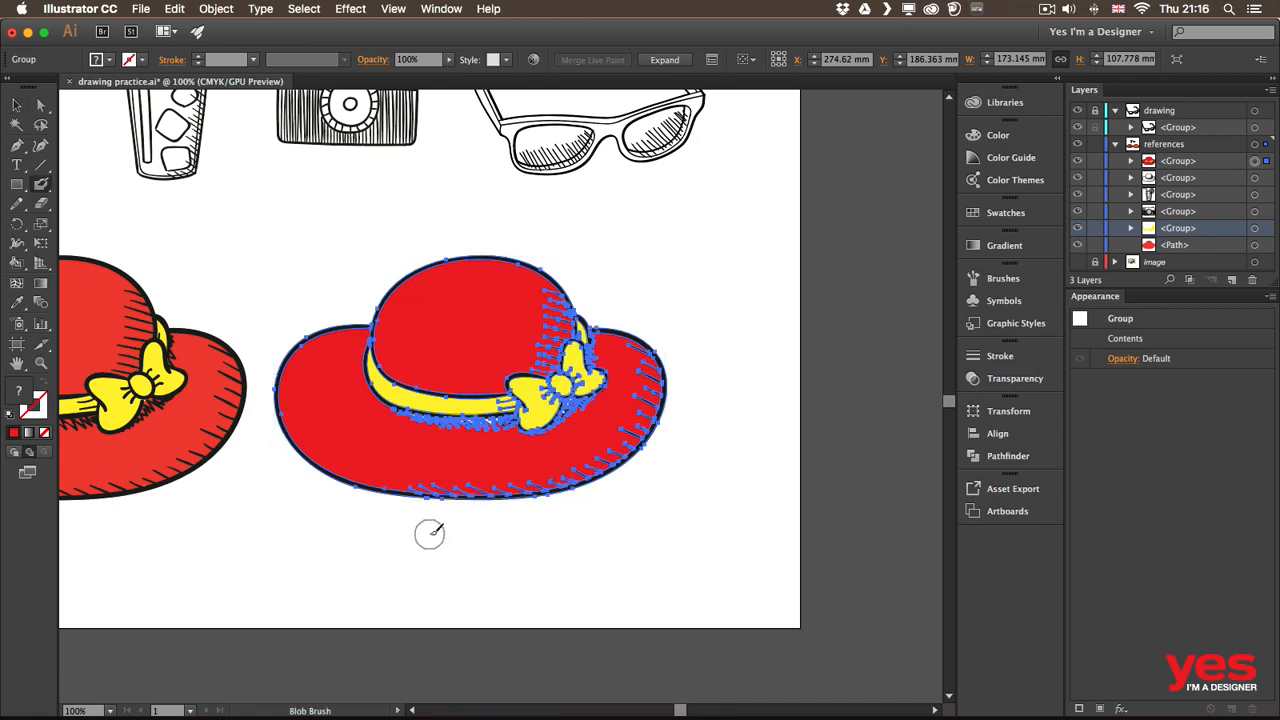
pyautogui.press('super+equal')
pyautogui.press('super+equal')
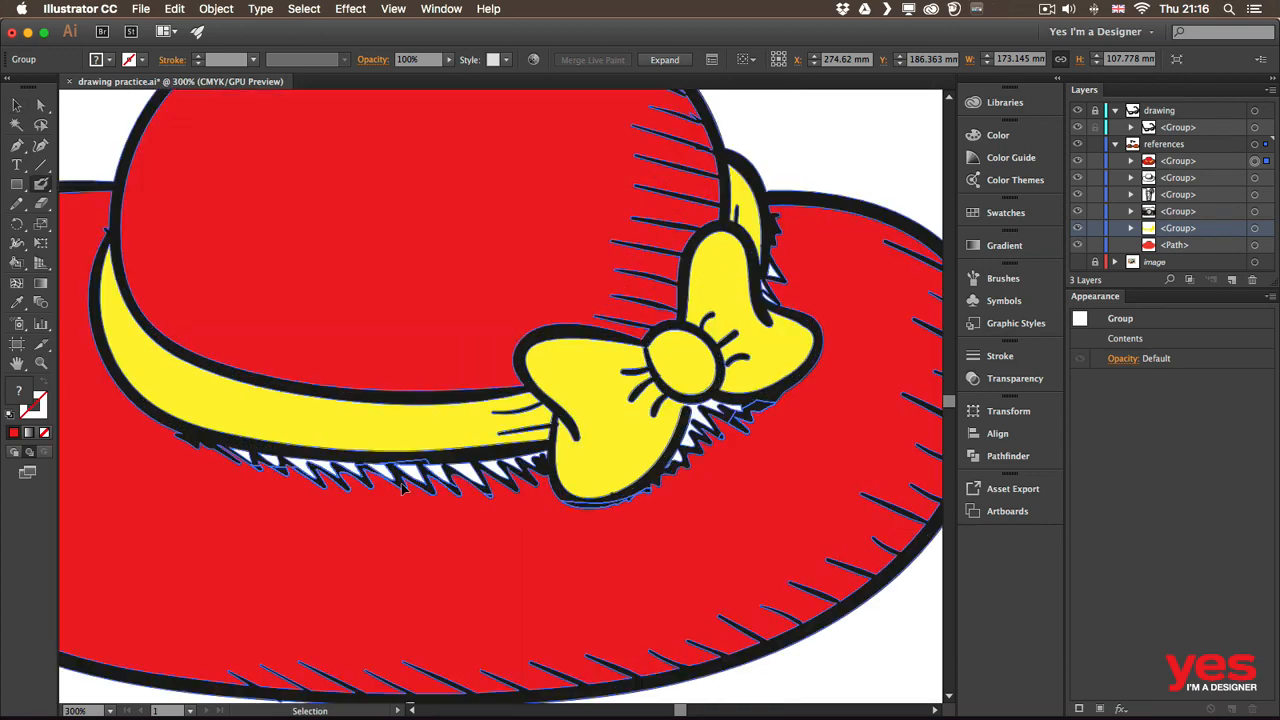
pyautogui.click(823, 137)
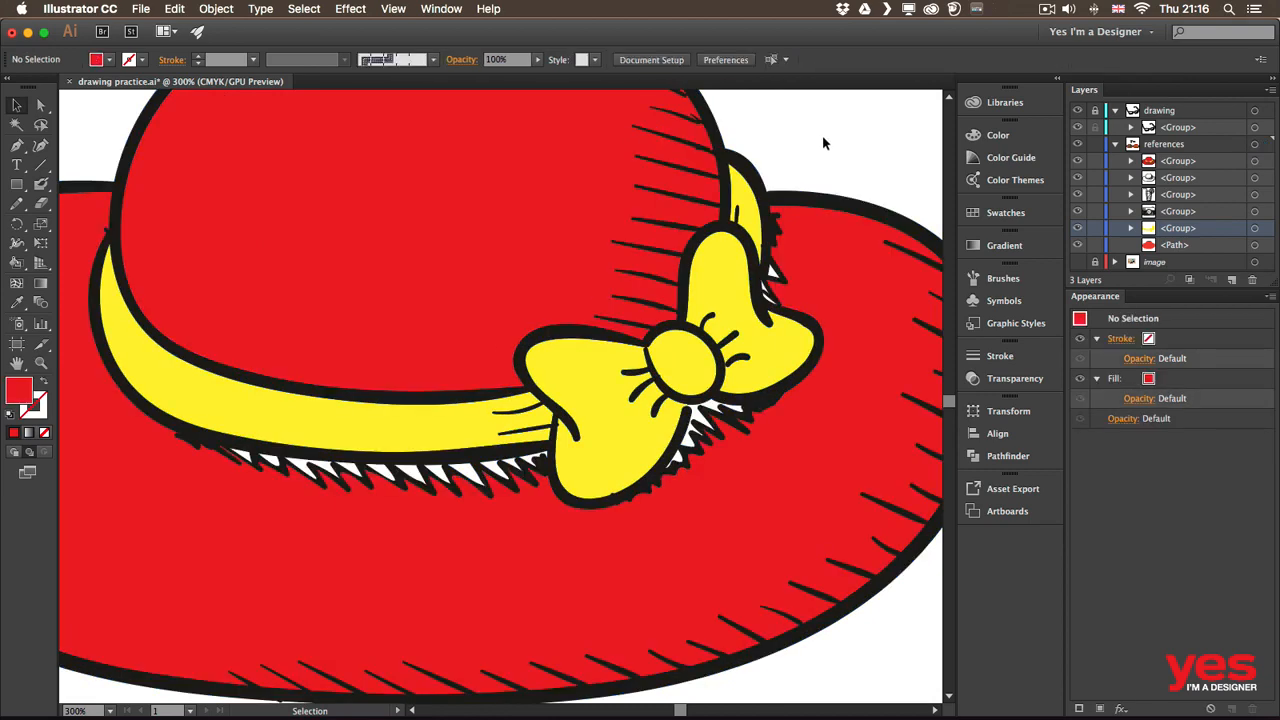
pyautogui.hotkey('shift', 'b')
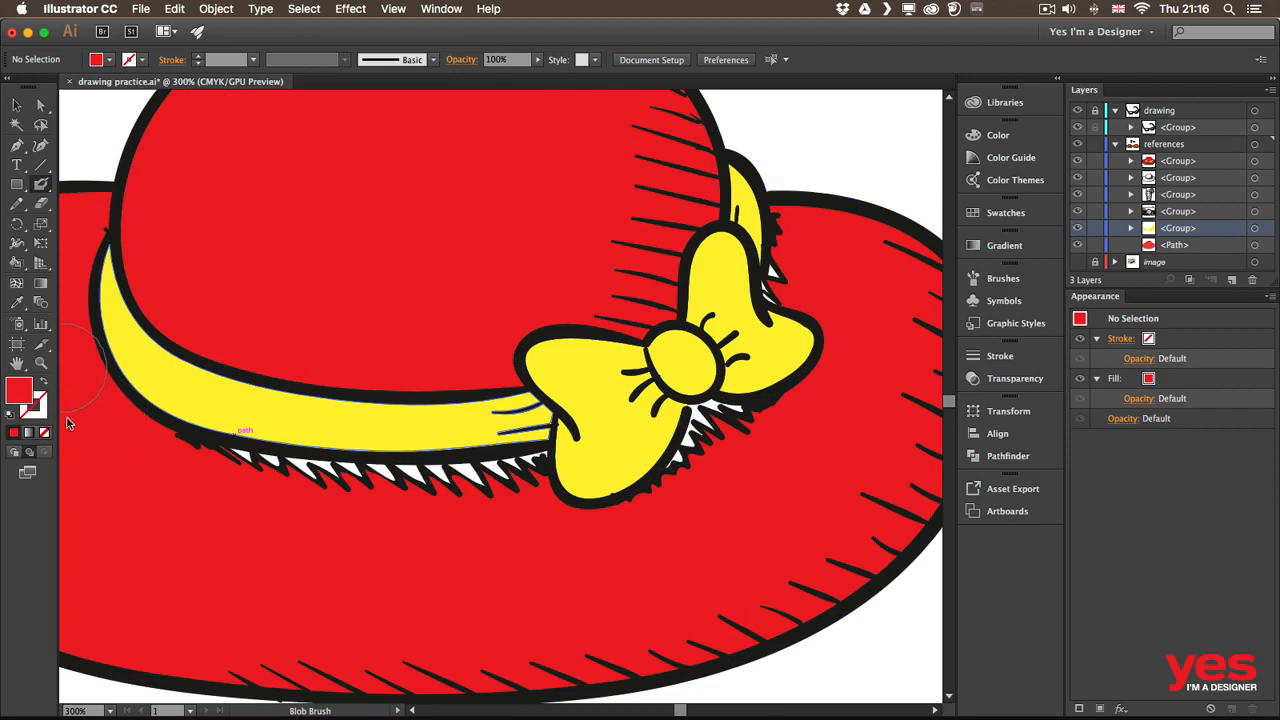
pyautogui.press('[')
pyautogui.press('[')
pyautogui.press('[')
pyautogui.press('[')
pyautogui.click(1178, 161)
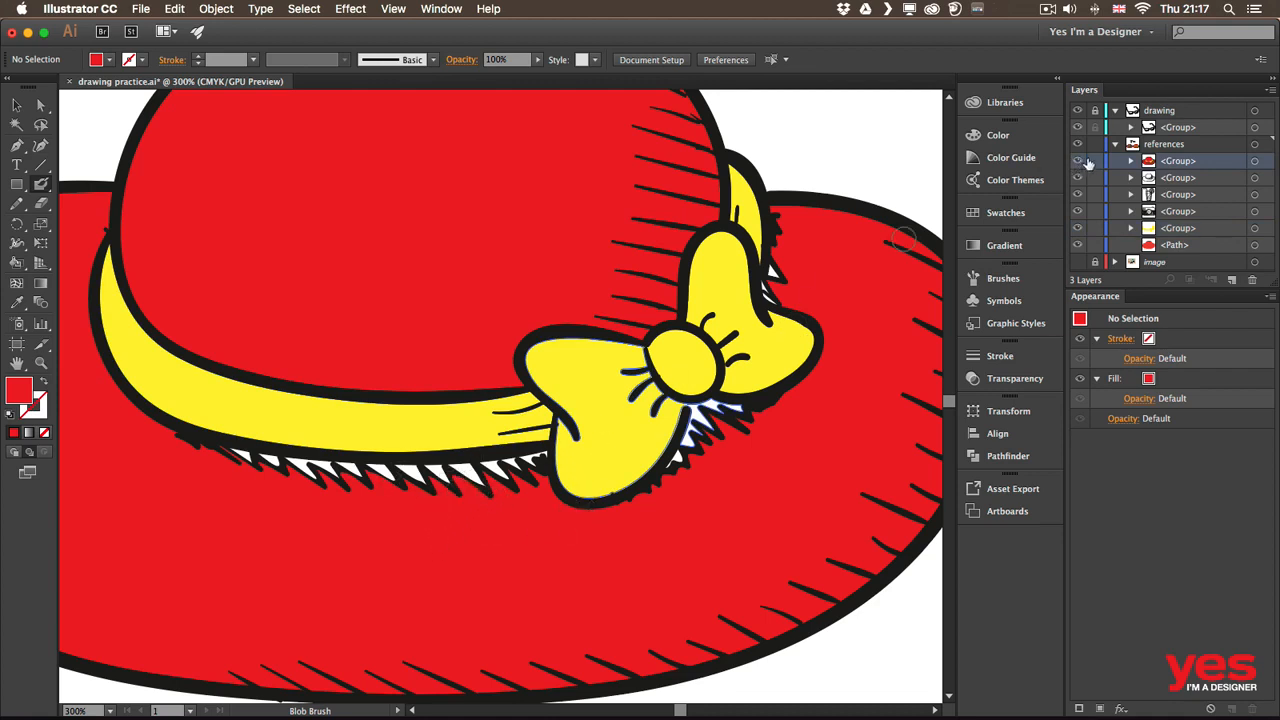
pyautogui.click(1093, 161)
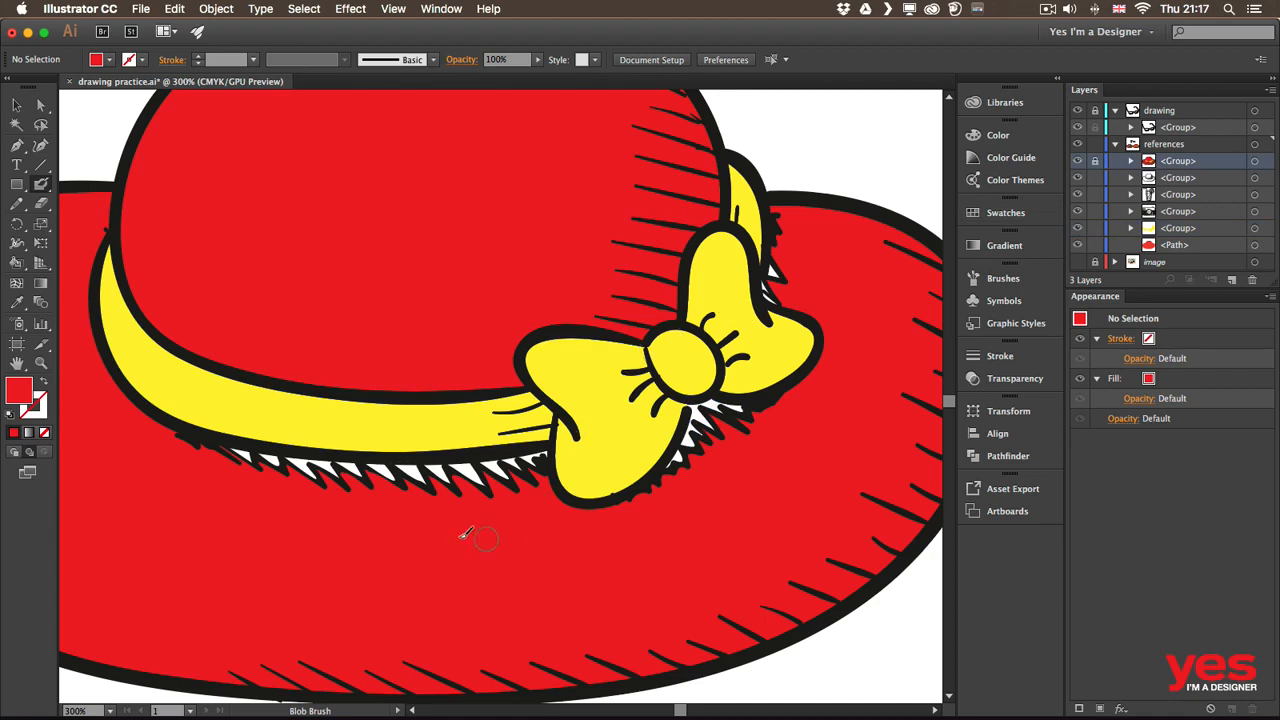
# Step: Paint red with the Blob Brush over the white shading gaps below the band, under the bow and beside its upper loop
pyautogui.moveTo(397, 483)
pyautogui.mouseDown()
pyautogui.moveTo(425, 501)
pyautogui.moveTo(409, 486)
pyautogui.moveTo(449, 474)
pyautogui.moveTo(480, 484)
pyautogui.moveTo(460, 483)
pyautogui.moveTo(540, 458)
pyautogui.moveTo(495, 462)
pyautogui.mouseUp()
pyautogui.moveTo(230, 455); pyautogui.dragTo(376, 478)
pyautogui.moveTo(718, 422)
pyautogui.mouseDown()
pyautogui.moveTo(677, 475)
pyautogui.moveTo(705, 419)
pyautogui.moveTo(745, 417)
pyautogui.moveTo(725, 439)
pyautogui.moveTo(741, 418)
pyautogui.moveTo(696, 420)
pyautogui.mouseUp()
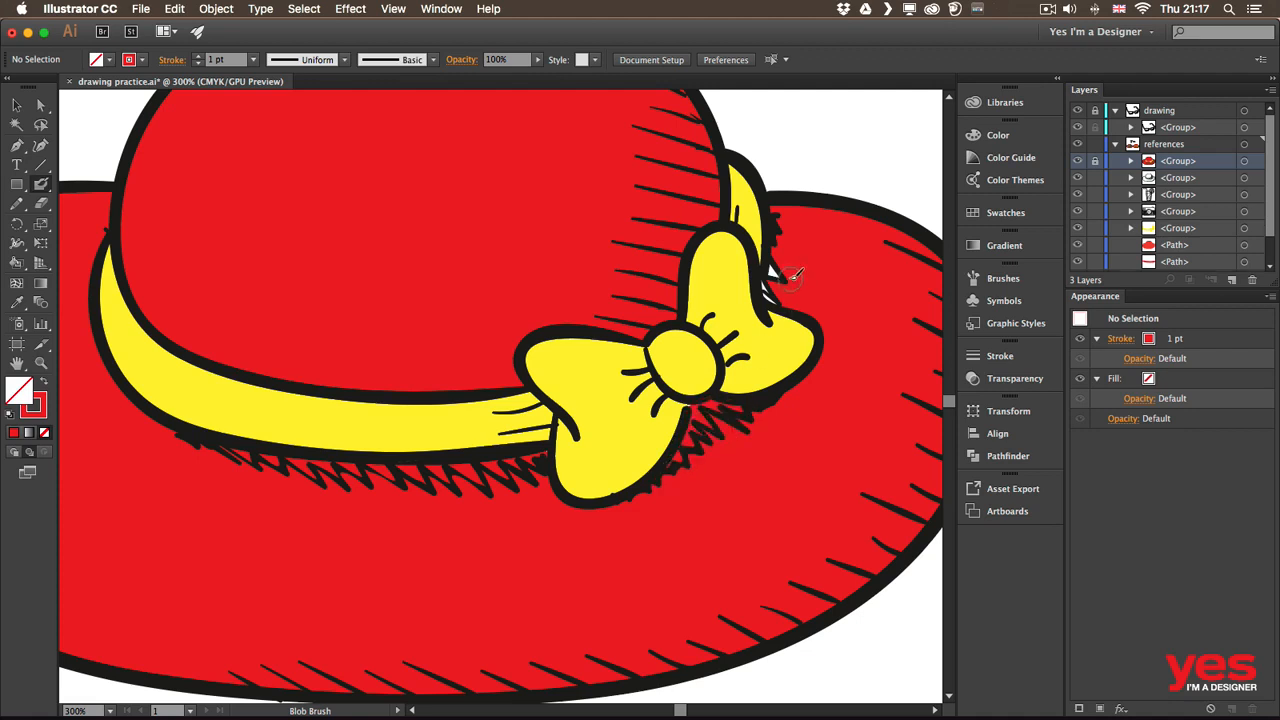
pyautogui.moveTo(790, 276)
pyautogui.mouseDown()
pyautogui.moveTo(771, 288)
pyautogui.moveTo(780, 263)
pyautogui.moveTo(795, 270)
pyautogui.mouseUp()
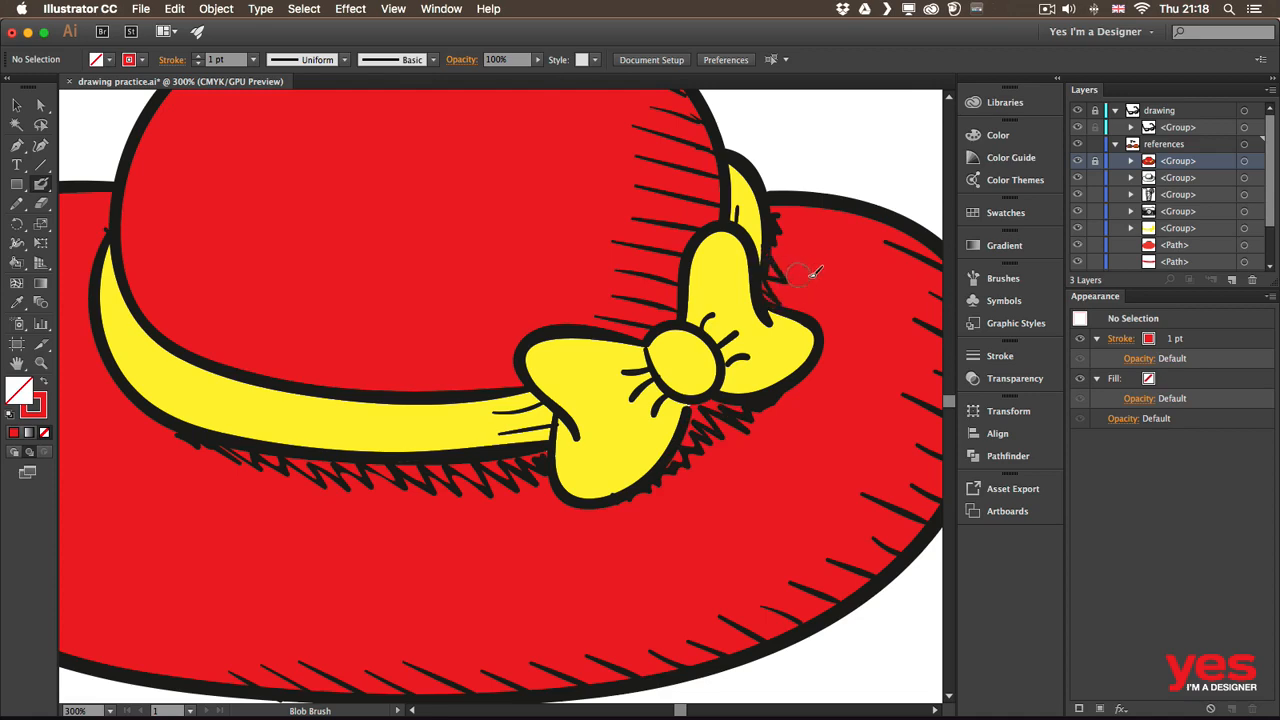
# Step: Compare the two finished colored hats side by side on the full artboard
pyautogui.press('v')
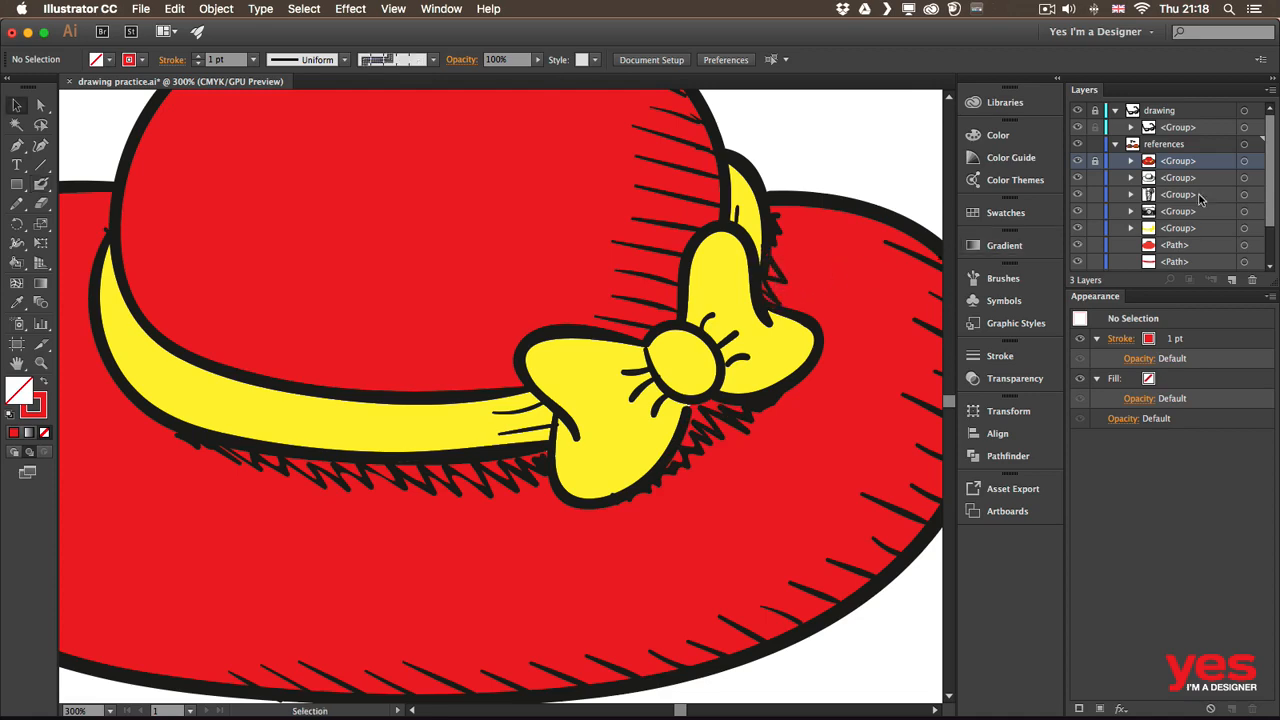
pyautogui.press('super+minus')
pyautogui.press('super+minus')
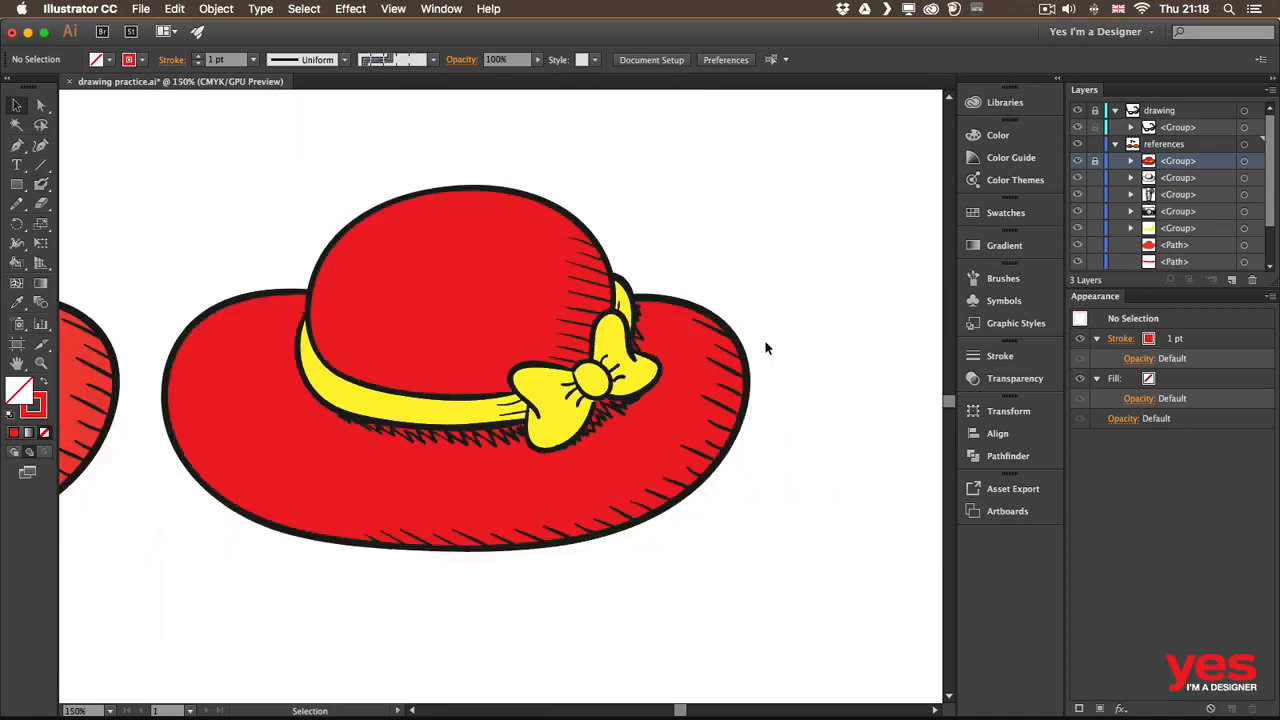
pyautogui.moveTo(550, 212); pyautogui.dragTo(633, 228)
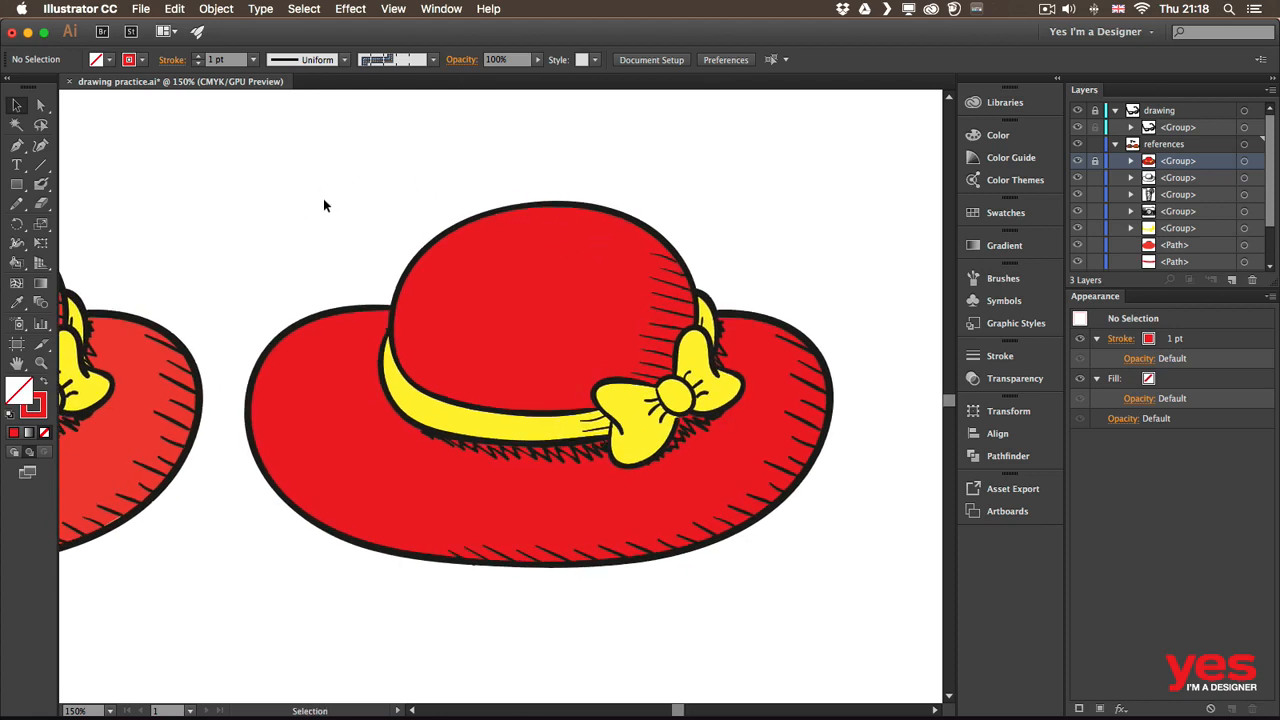
pyautogui.press('super+0')
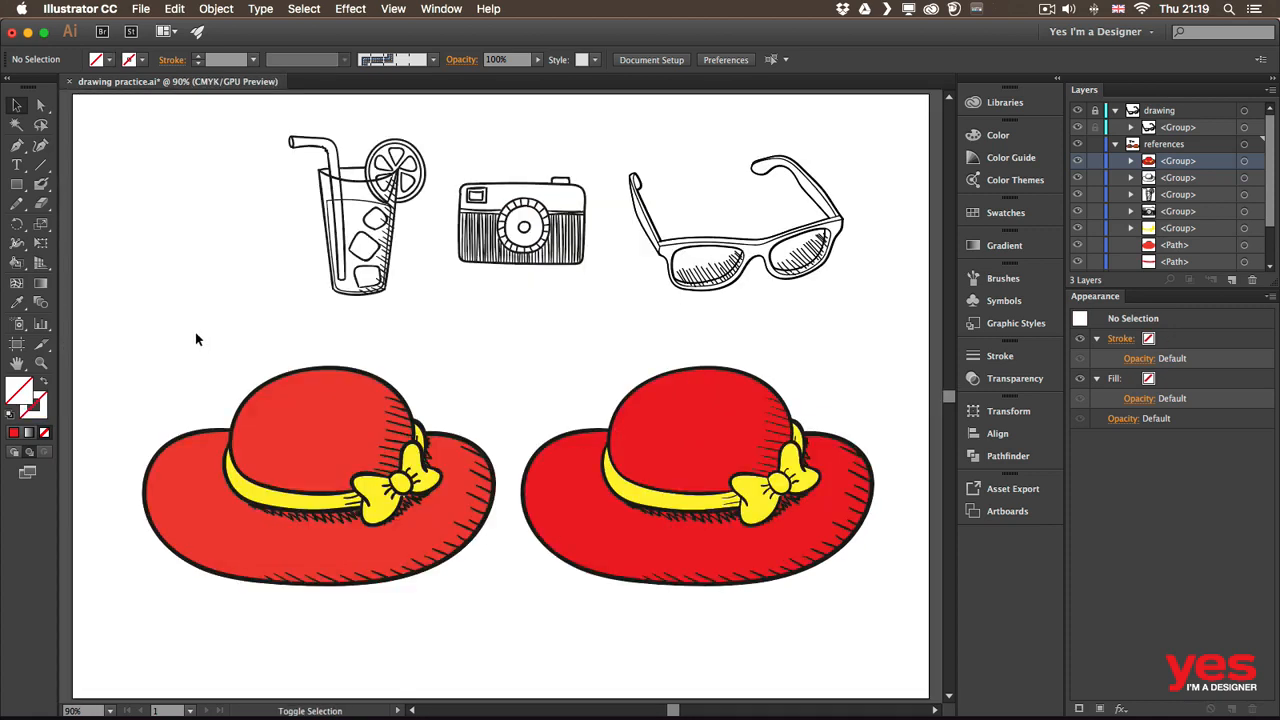
pyautogui.hotkey('shift', 'b')
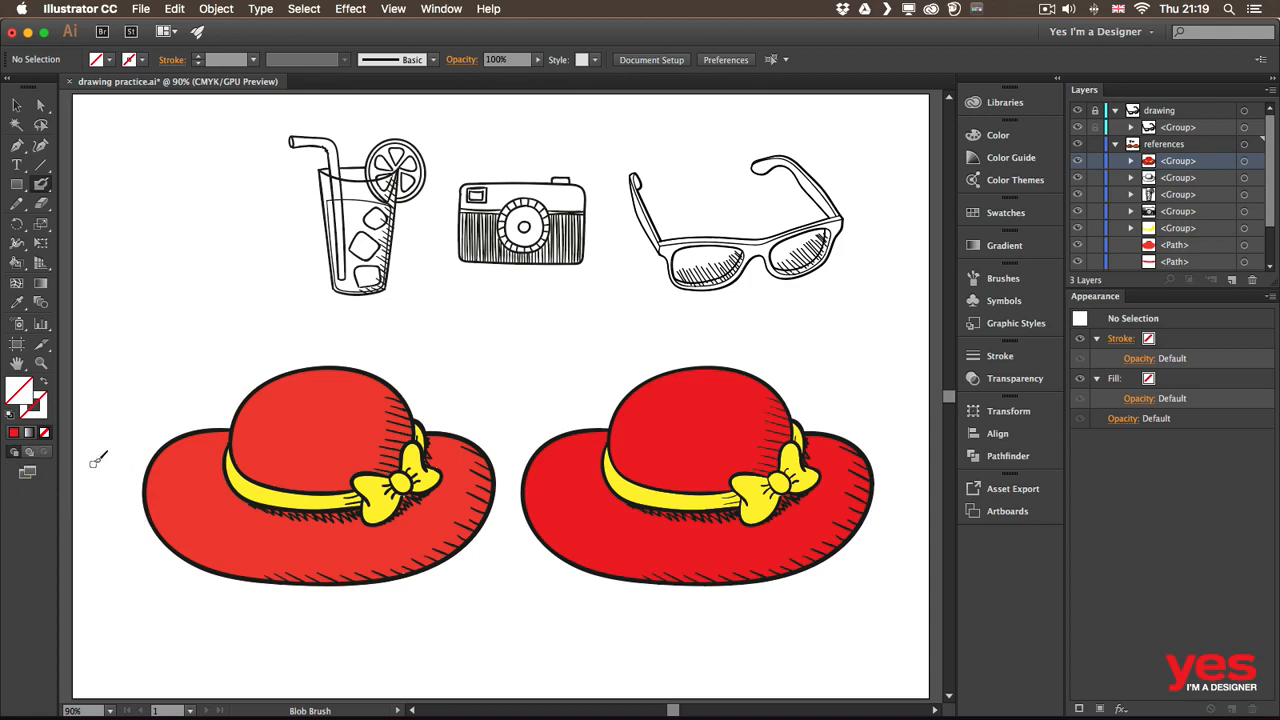
pyautogui.press('v')
pyautogui.click(502, 375)
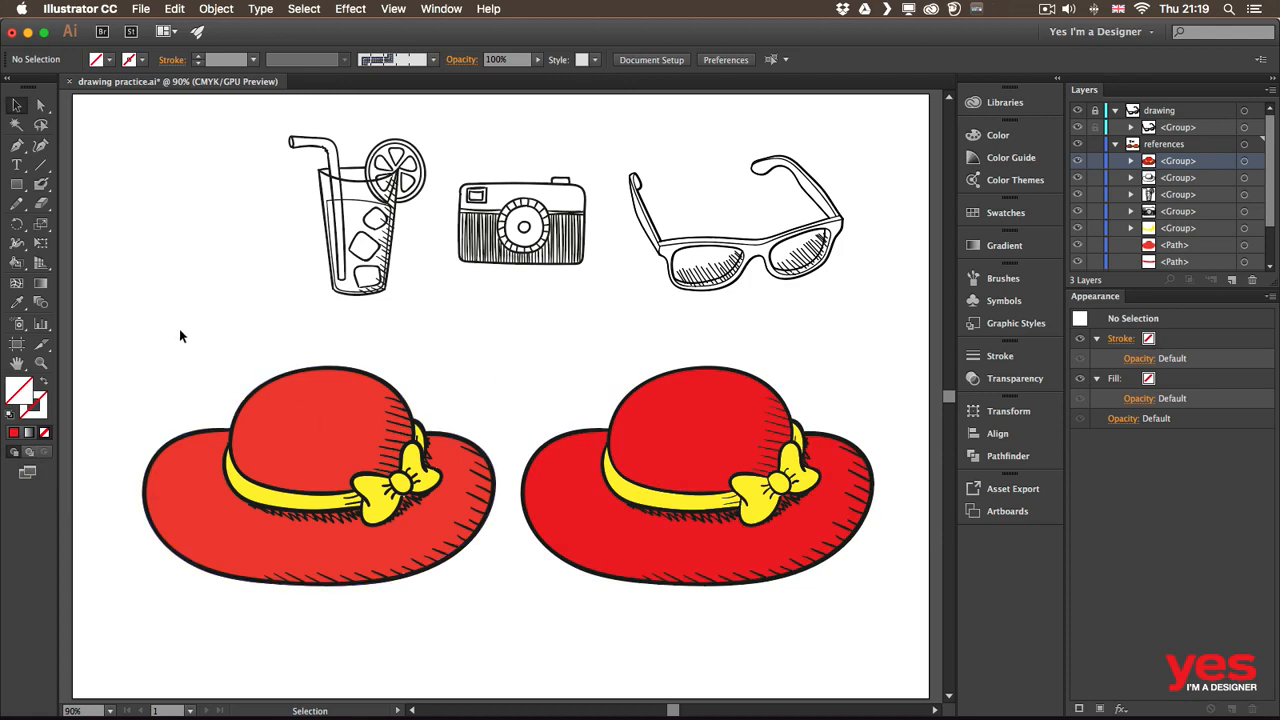
# Step: Select the left hat, erase a near-vertical strip and a wavy diagonal strip across it, and reselect its pieces
pyautogui.moveTo(181, 336); pyautogui.dragTo(457, 616)
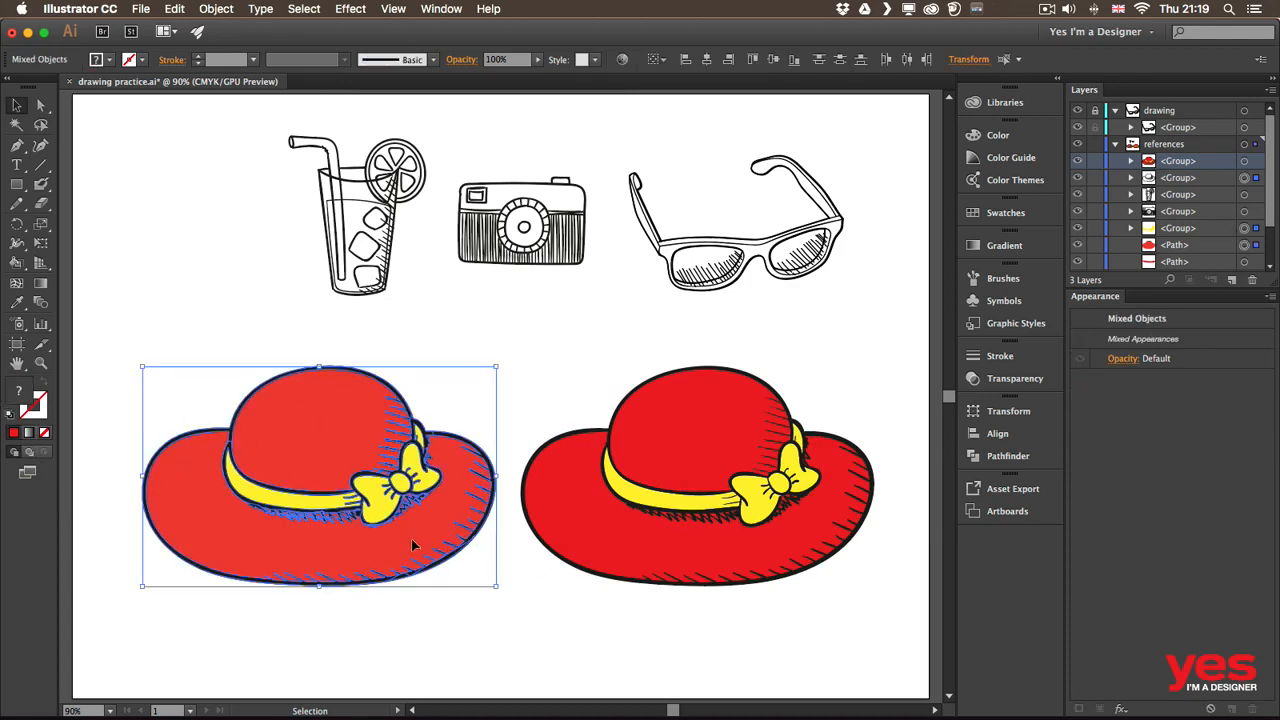
pyautogui.hotkey('shift', 'e')
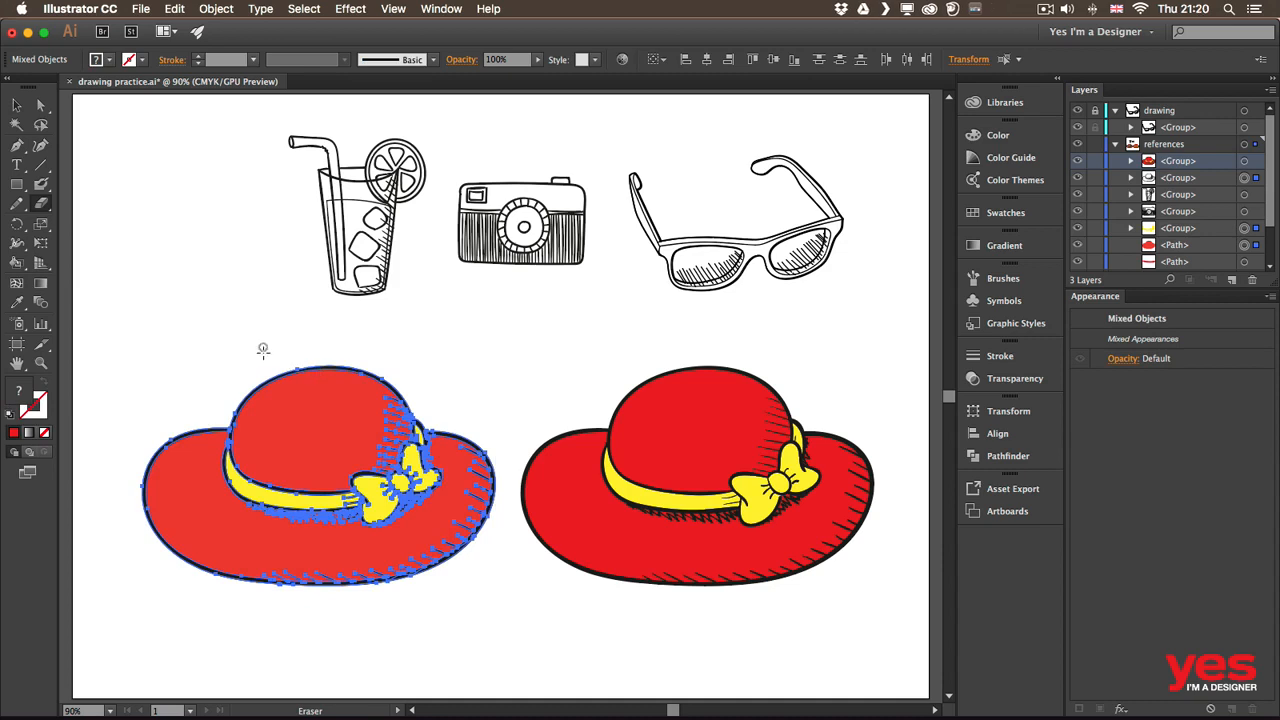
pyautogui.moveTo(268, 372)
pyautogui.mouseDown()
pyautogui.moveTo(287, 410)
pyautogui.moveTo(302, 588)
pyautogui.mouseUp()
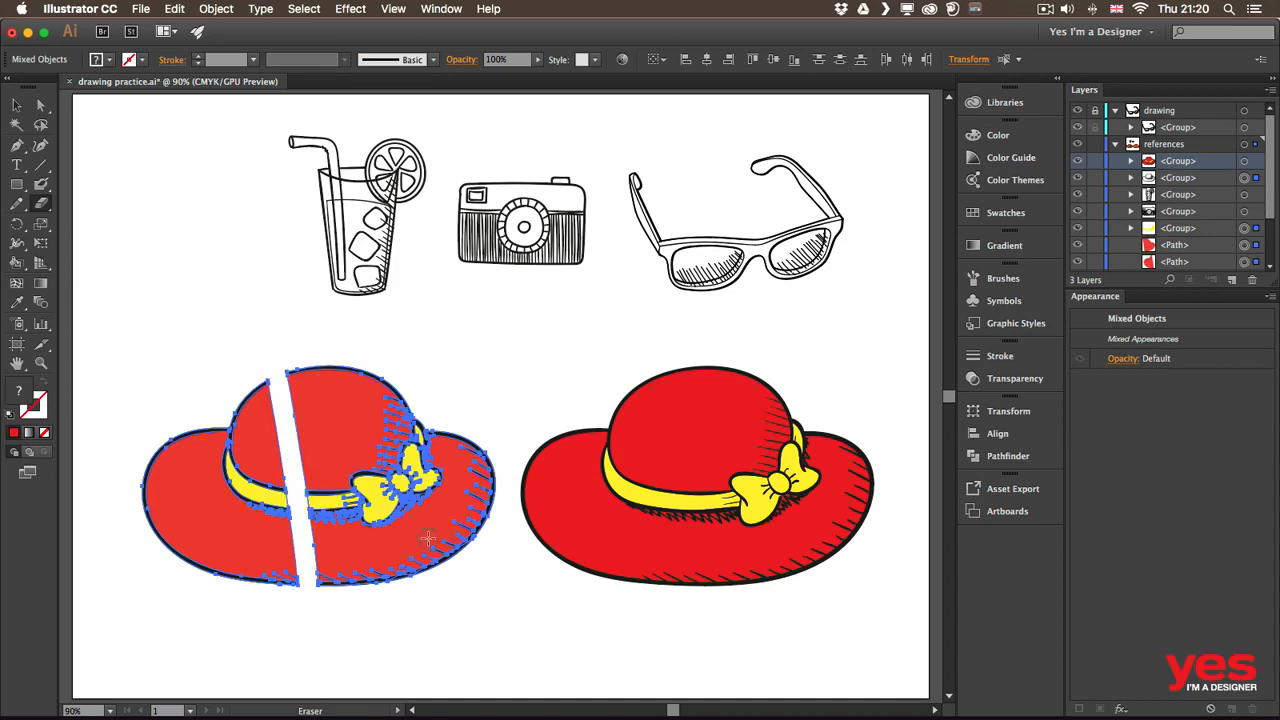
pyautogui.moveTo(170, 555)
pyautogui.mouseDown()
pyautogui.moveTo(336, 483)
pyautogui.moveTo(408, 398)
pyautogui.mouseUp()
pyautogui.press('v')
pyautogui.click(560, 440)
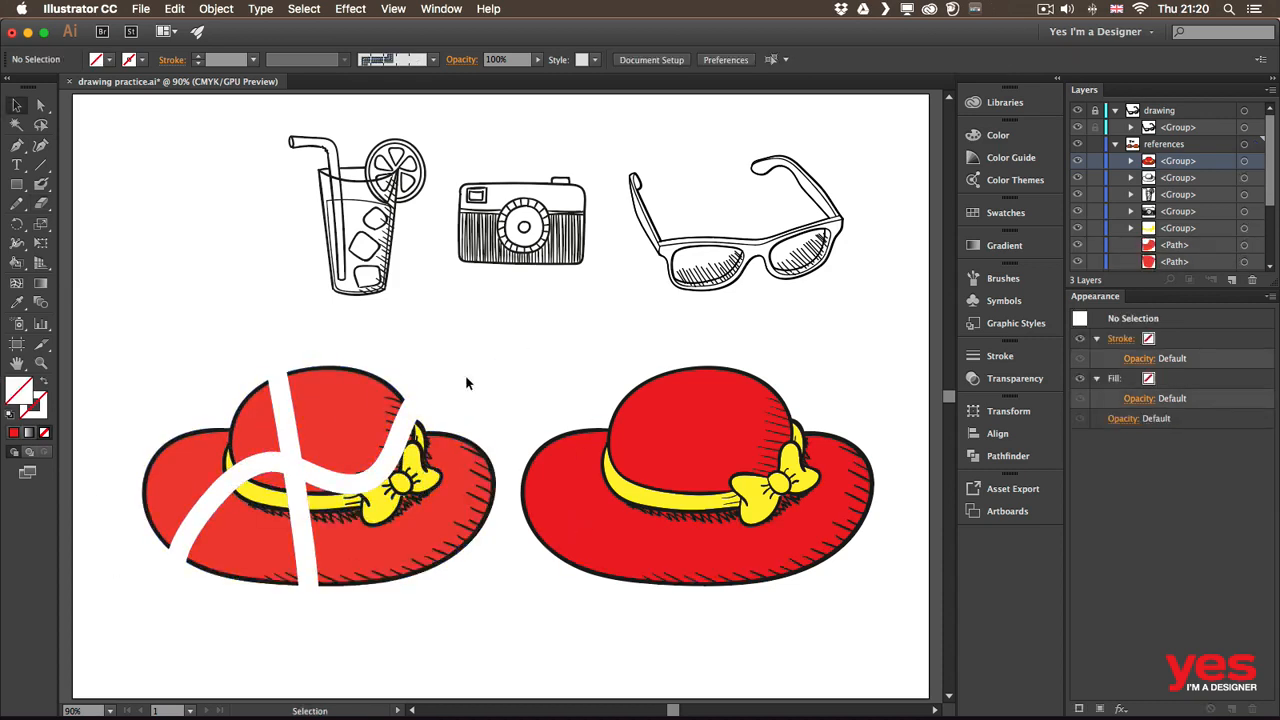
pyautogui.moveTo(536, 330); pyautogui.dragTo(460, 374)
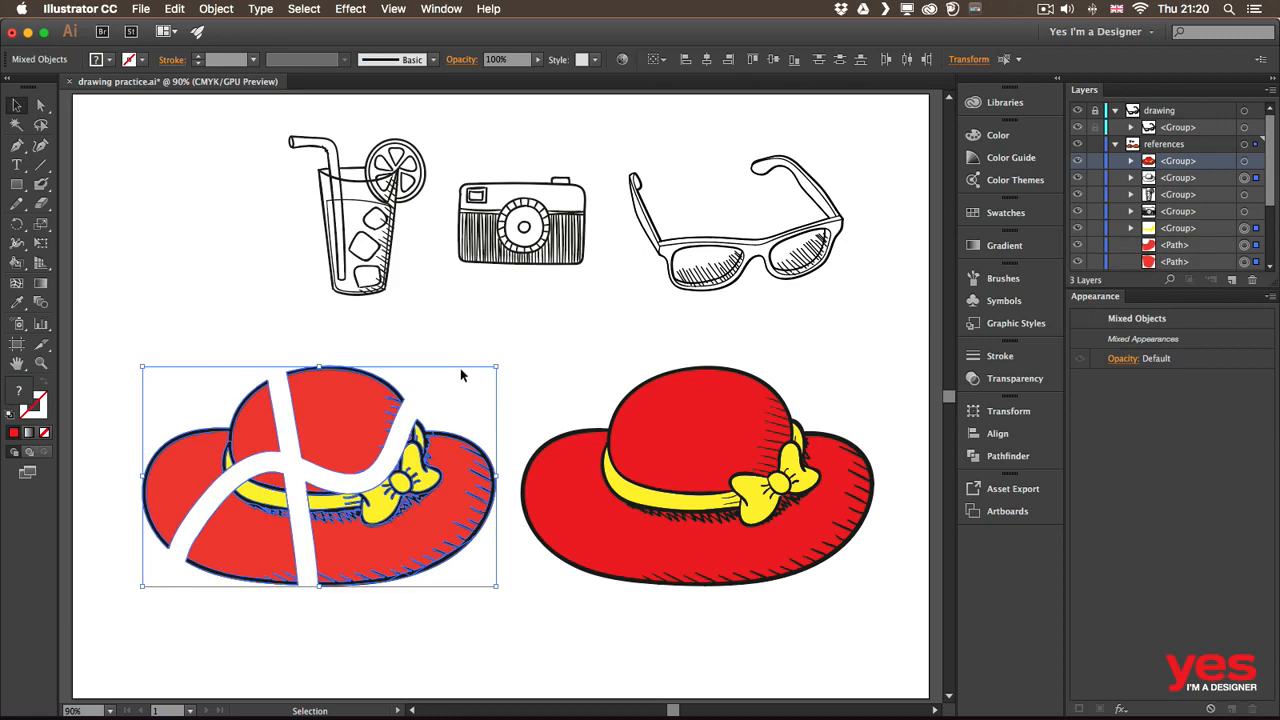
# Step: Undo both erased strips on the left hat, erase rectangular areas off the bottom, left and right of its brim, and deselect it
pyautogui.press('super+z')
pyautogui.press('super+z')
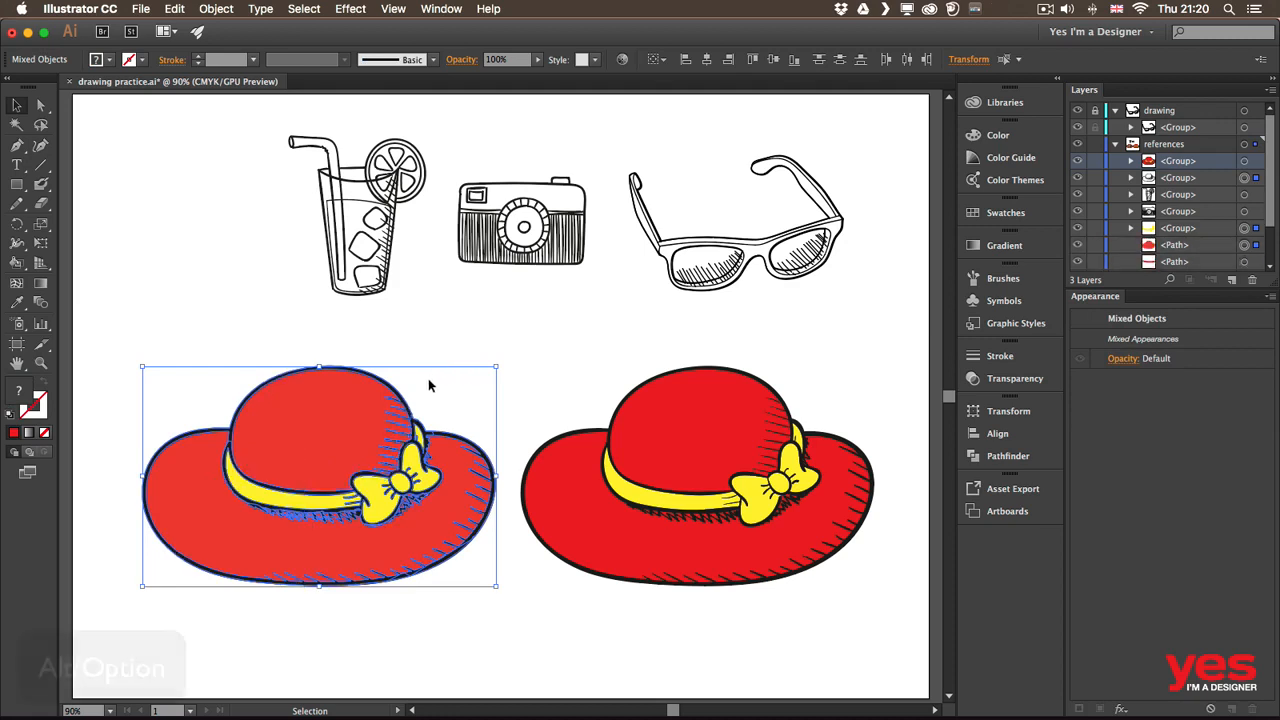
pyautogui.hotkey('shift', 'e')
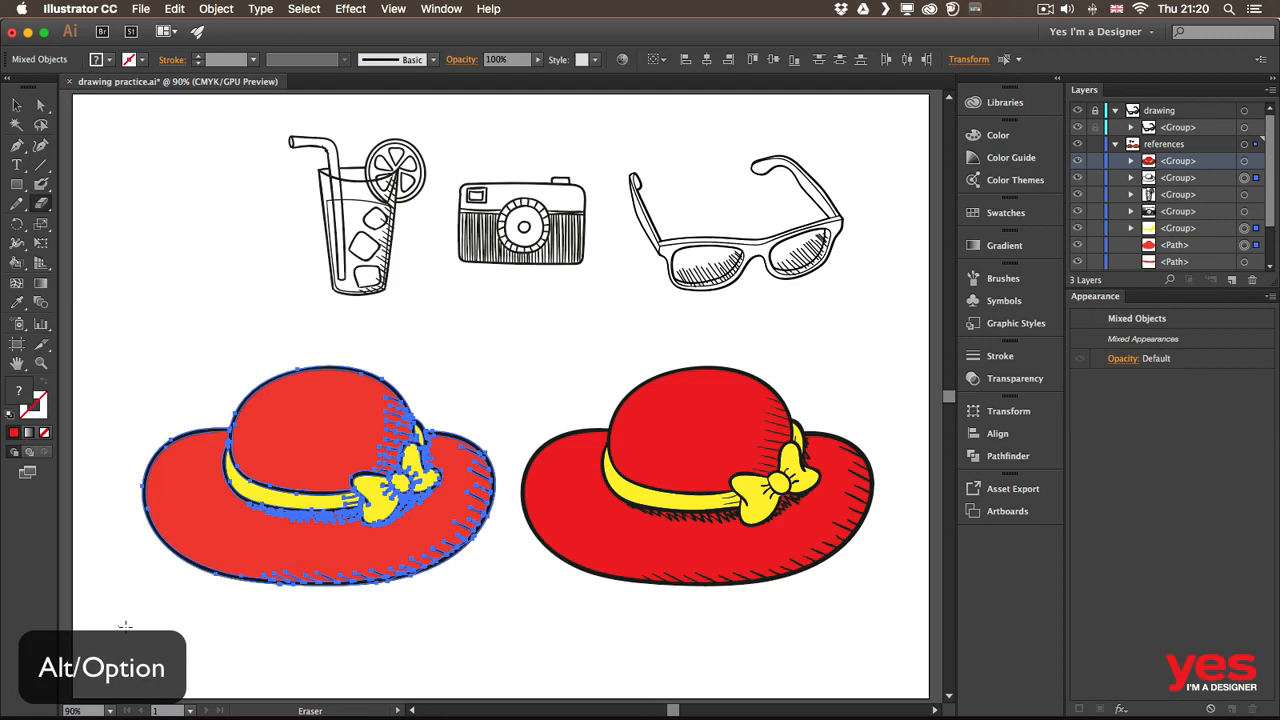
pyautogui.moveTo(118, 627); pyautogui.dragTo(498, 530)
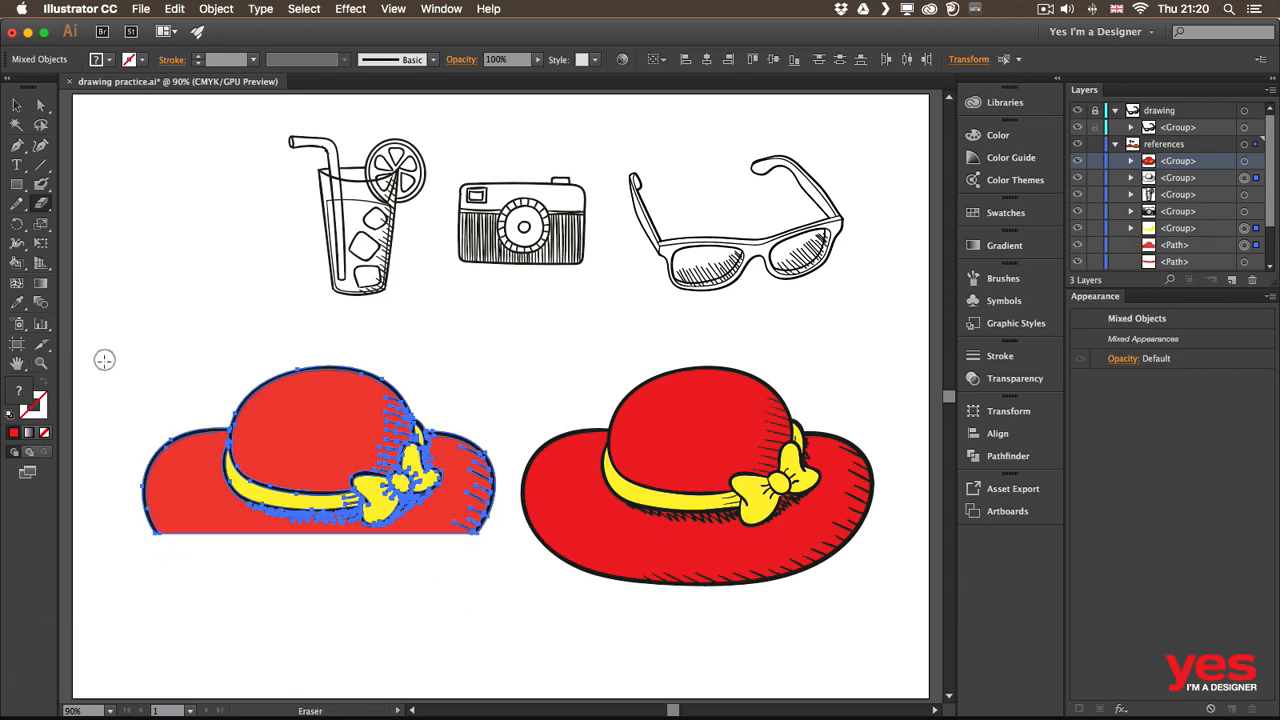
pyautogui.moveTo(106, 363); pyautogui.dragTo(197, 594)
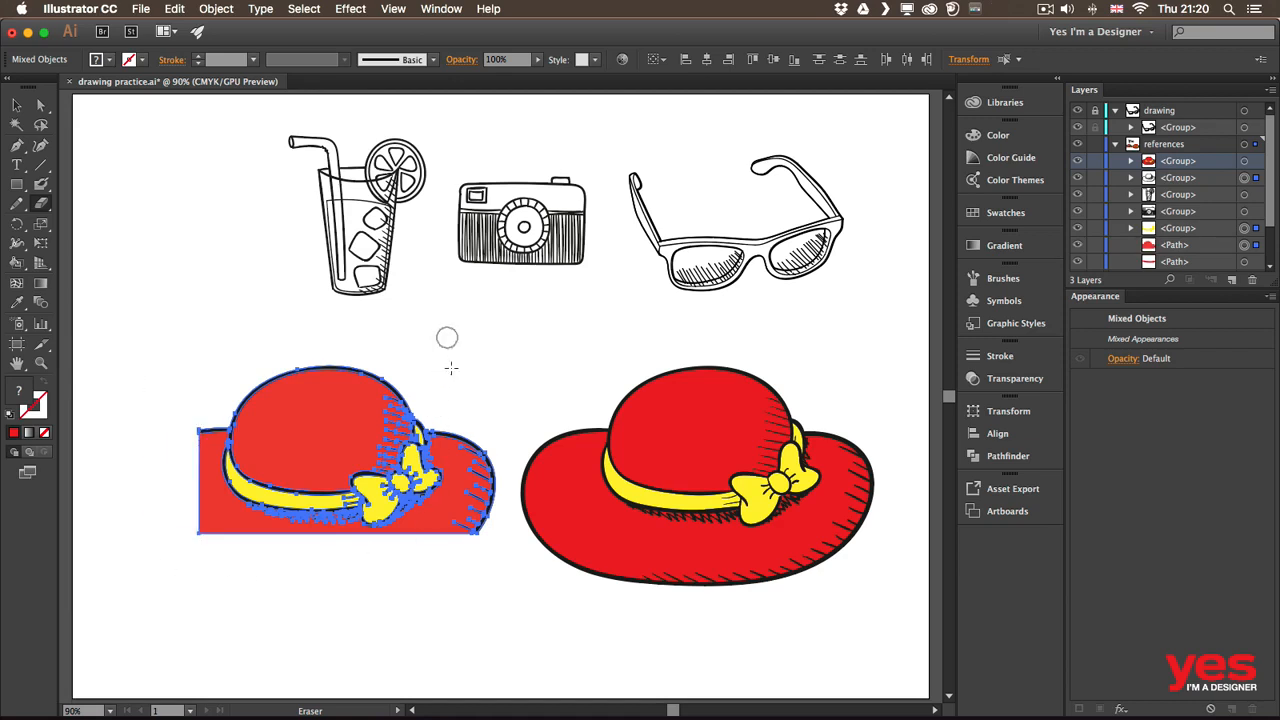
pyautogui.moveTo(446, 338)
pyautogui.mouseDown()
pyautogui.moveTo(523, 580)
pyautogui.moveTo(502, 594)
pyautogui.mouseUp()
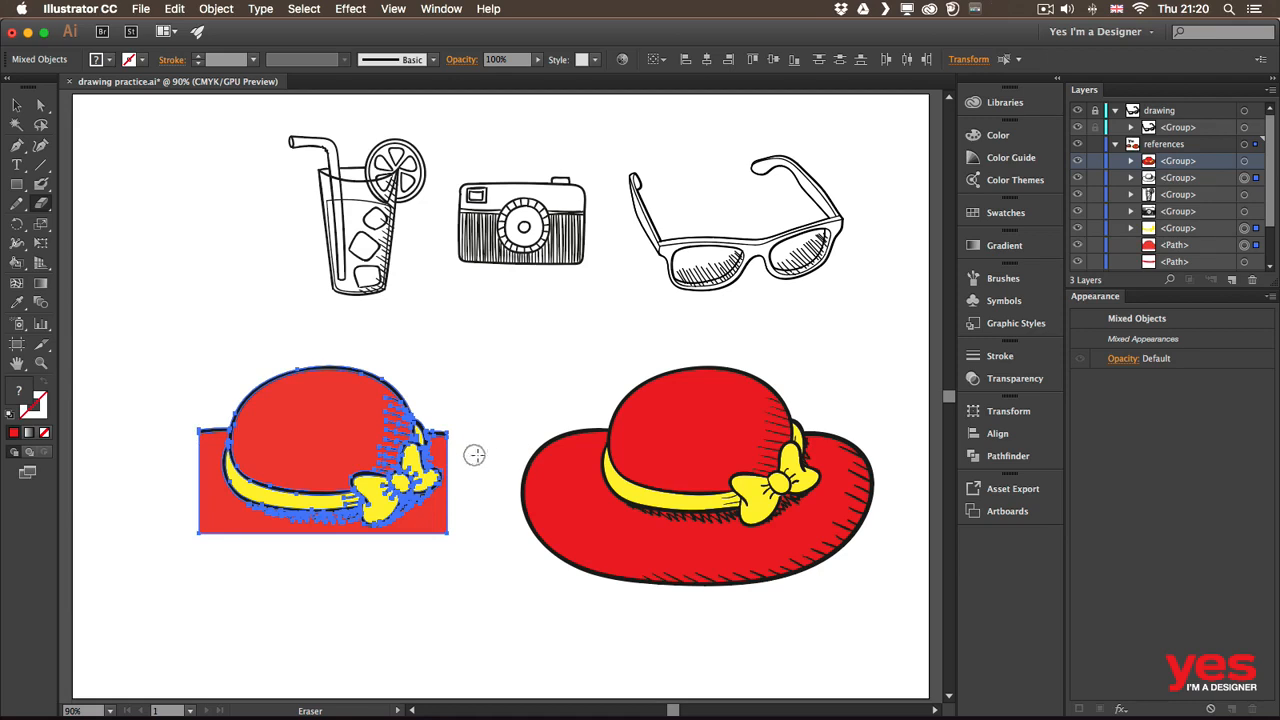
pyautogui.press('v')
pyautogui.click(485, 392)
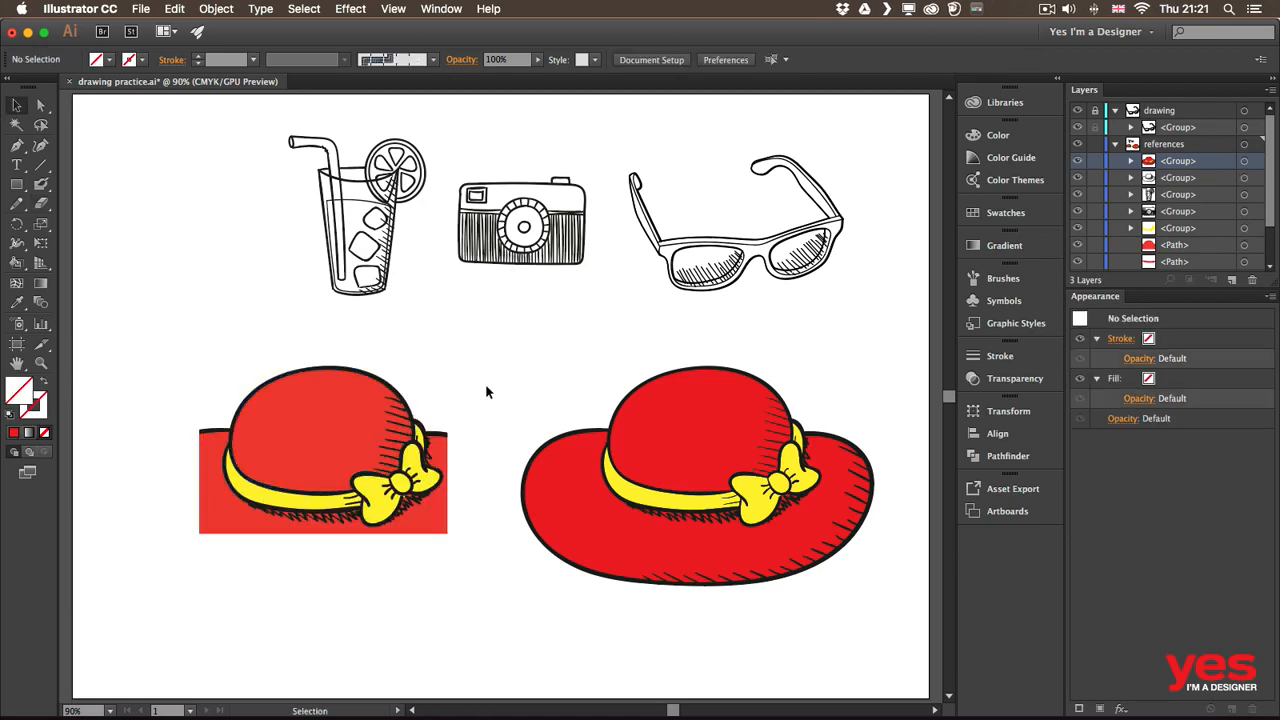